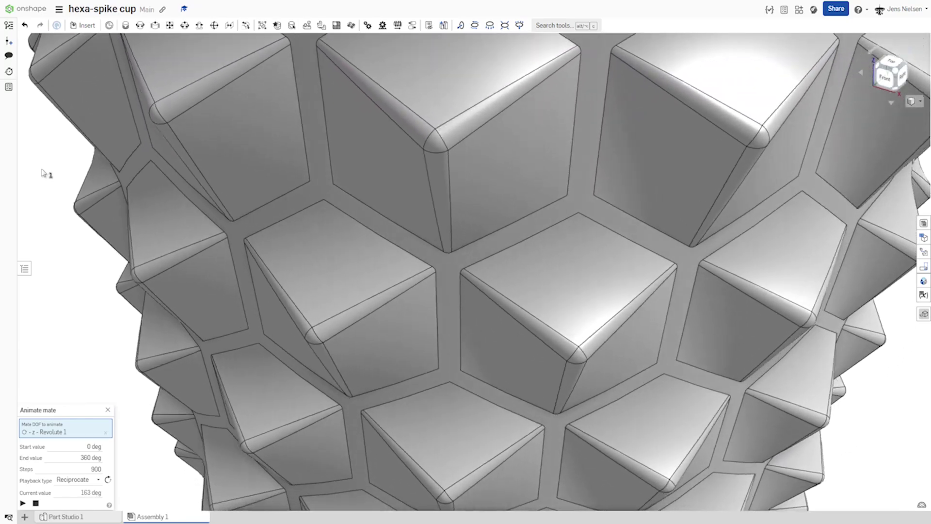
pyautogui.press('f')
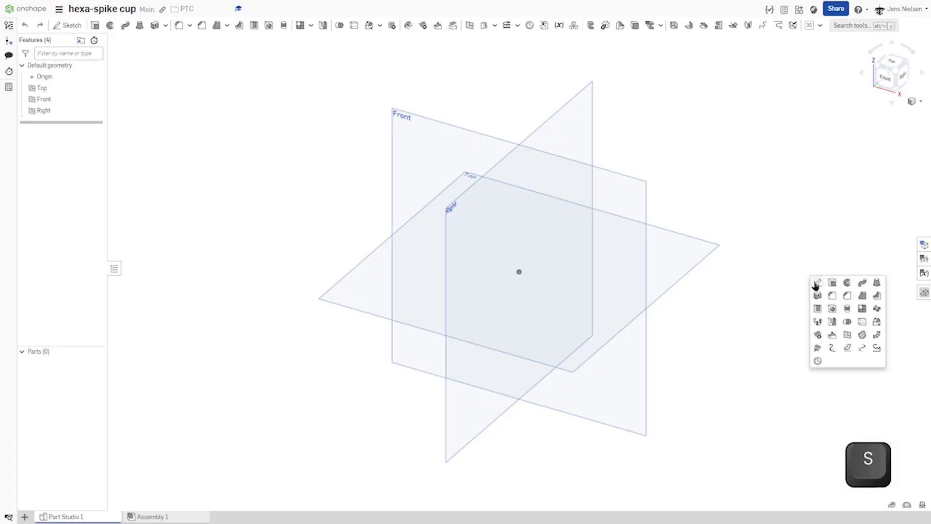
# Start a sketch on the Top plane and draw an 88 mm diameter circle centred on the origin
pyautogui.click(816, 284)
pyautogui.click(688, 274)
pyautogui.press('n')
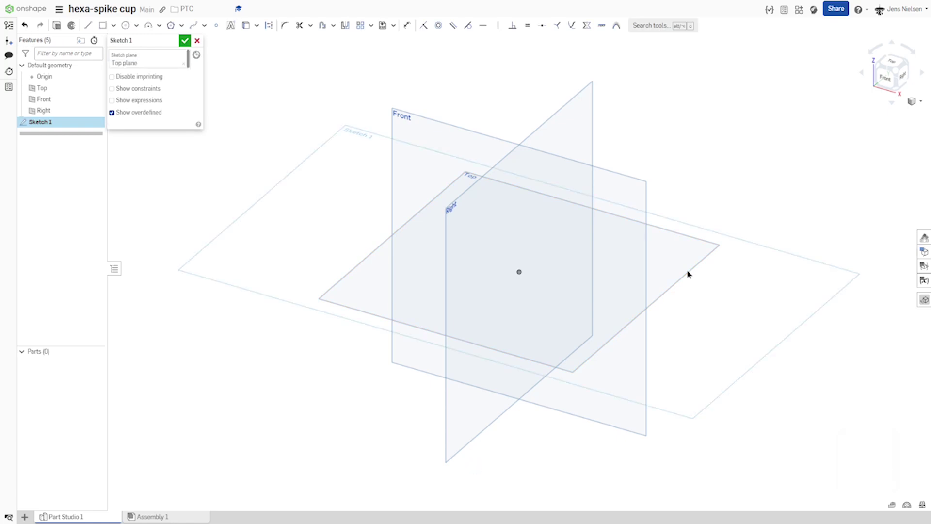
pyautogui.press('p')
pyautogui.press('c')
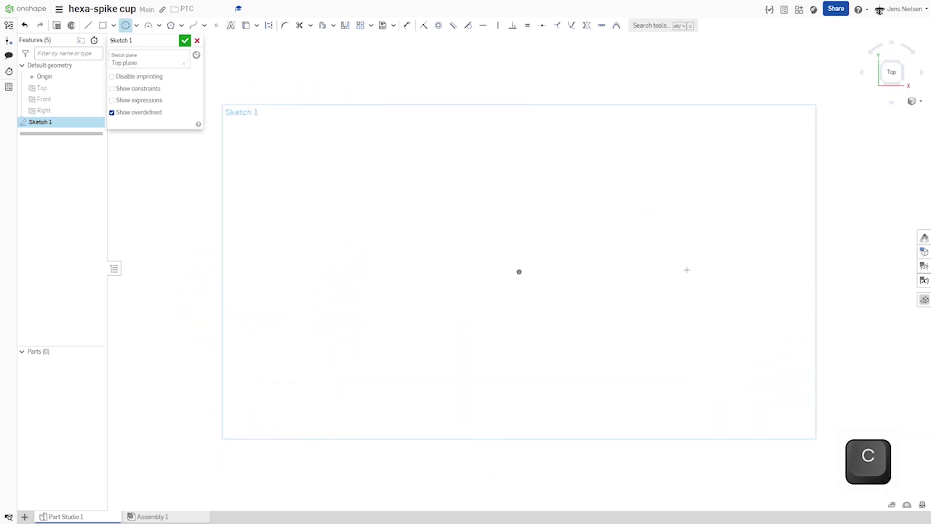
pyautogui.click(519, 272)
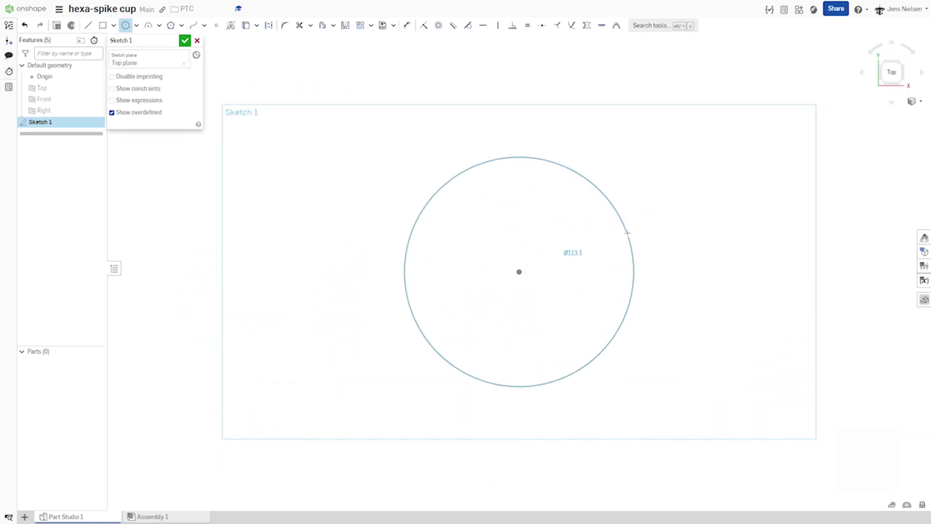
pyautogui.click(649, 243)
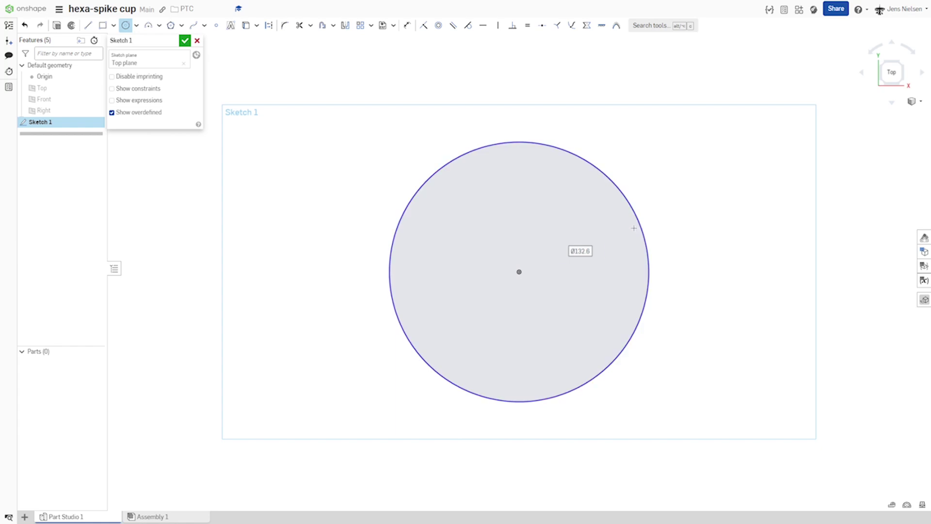
pyautogui.write('88')
pyautogui.press('Return')
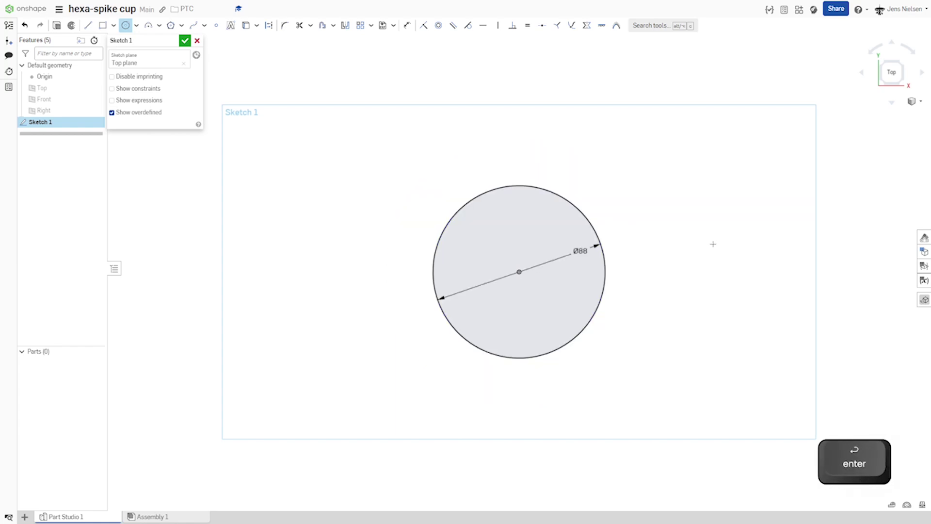
# Draw a vertical construction line from the origin down to the circle, and continue it with a 4 mm construction segment outside the circle
pyautogui.press('l')
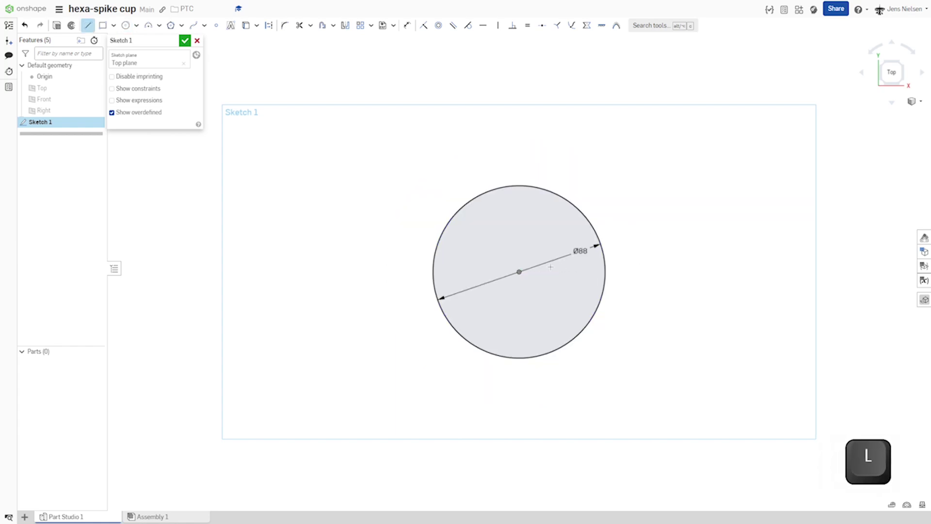
pyautogui.press('q')
pyautogui.click(519, 358)
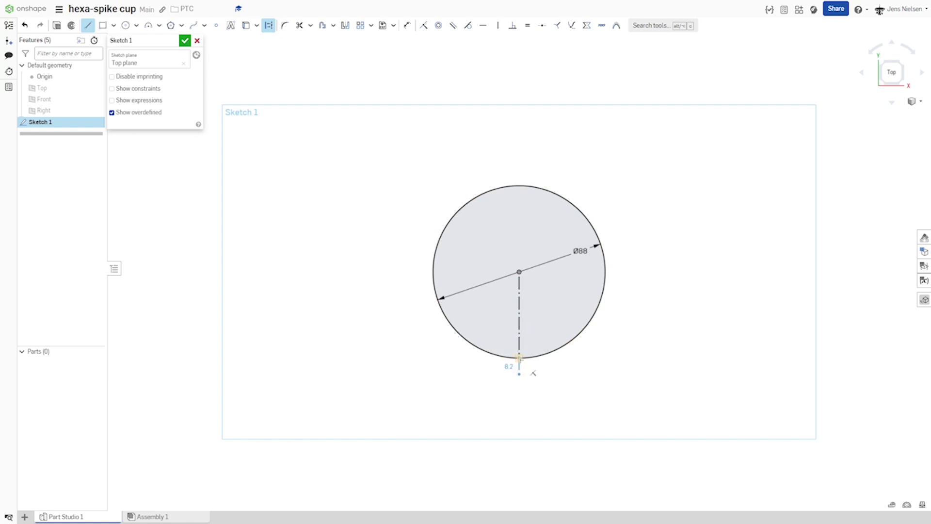
pyautogui.click(534, 373)
pyautogui.write('4')
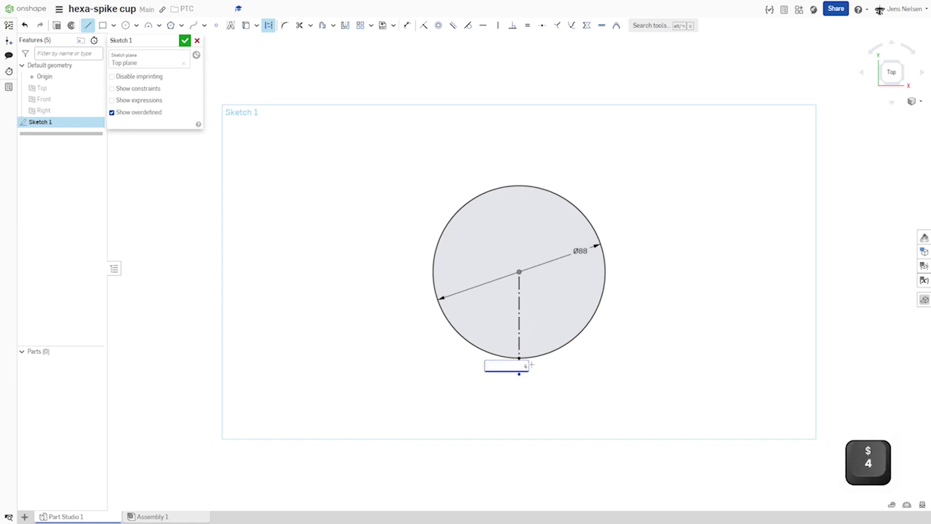
pyautogui.press('Return')
pyautogui.press('Escape')
pyautogui.press('f')
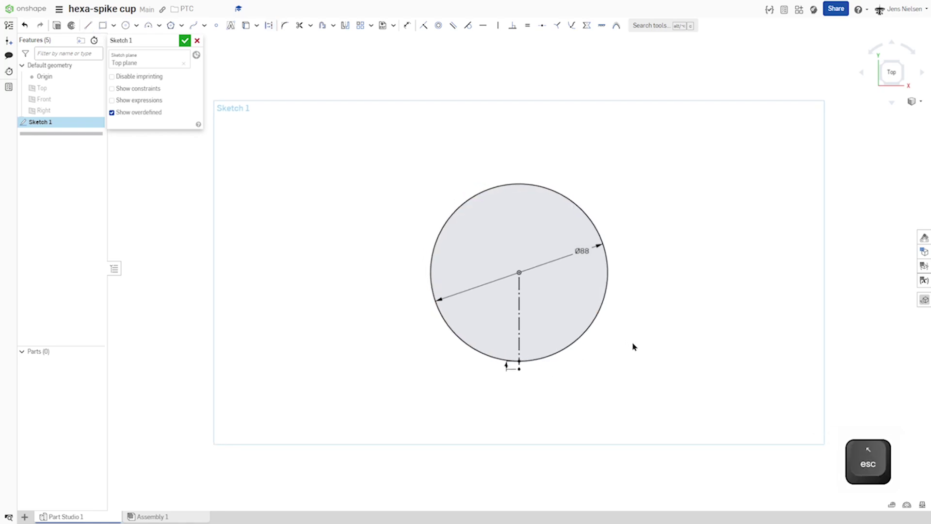
pyautogui.press('l')
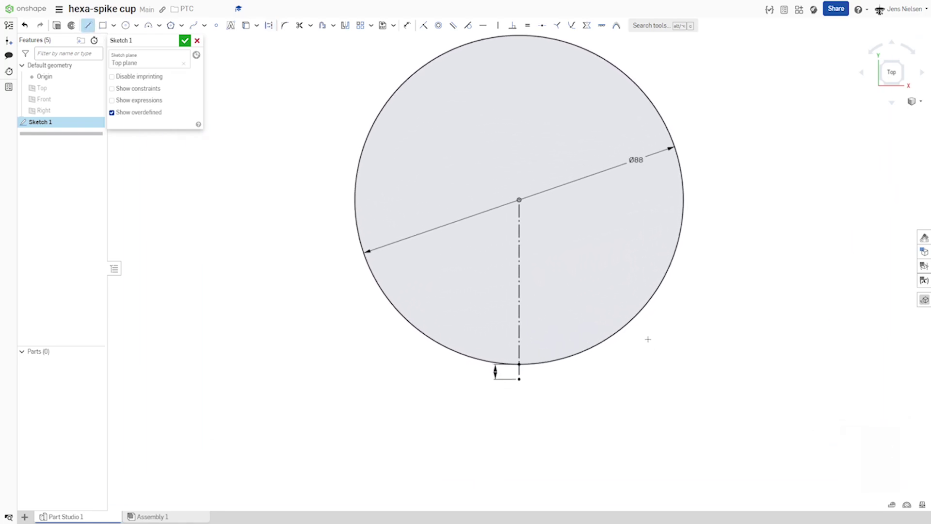
pyautogui.press('q')
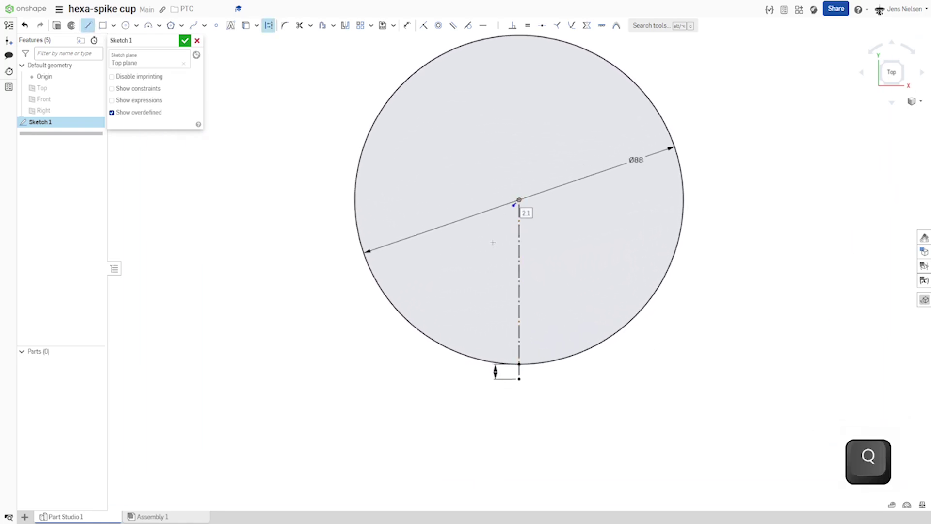
pyautogui.press('Escape')
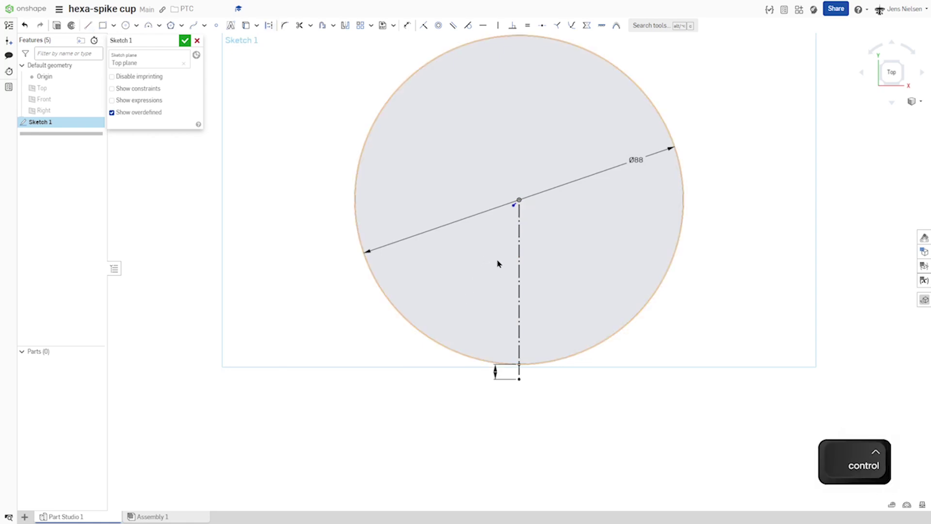
pyautogui.hotkey('ctrl', 'z')
# Draw a slanted construction line from the origin to the circle's lower left and mirror it about the vertical construction line
pyautogui.press('l')
pyautogui.press('q')
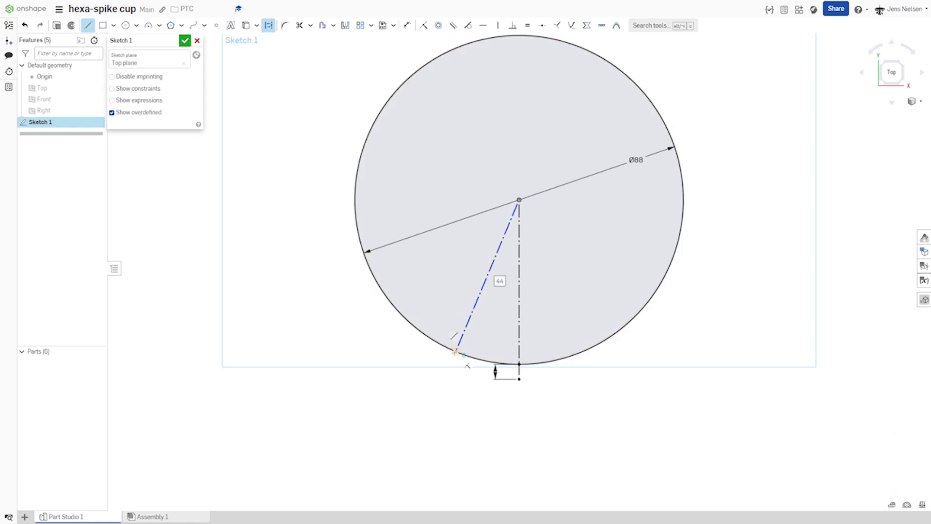
pyautogui.click(456, 351)
pyautogui.press('Escape')
pyautogui.click(345, 25)
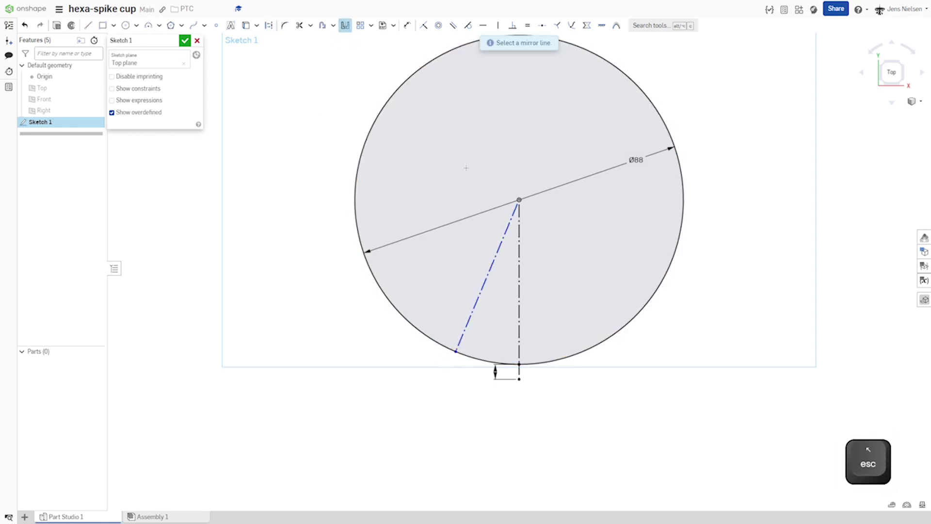
pyautogui.click(518, 279)
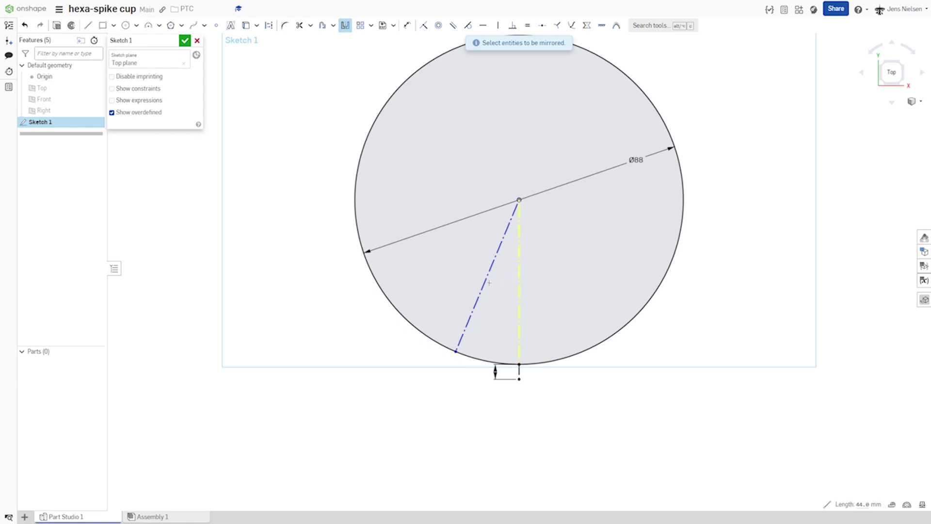
pyautogui.click(487, 290)
# Set the angle between the two slanted construction lines to 18° and finish the sketch
pyautogui.press('d')
pyautogui.click(482, 297)
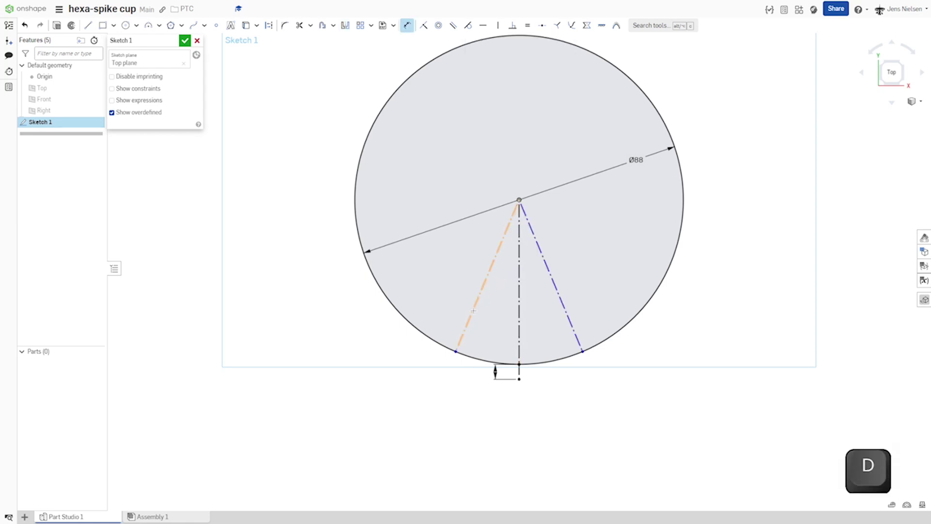
pyautogui.click(565, 311)
pyautogui.click(545, 332)
pyautogui.write('18')
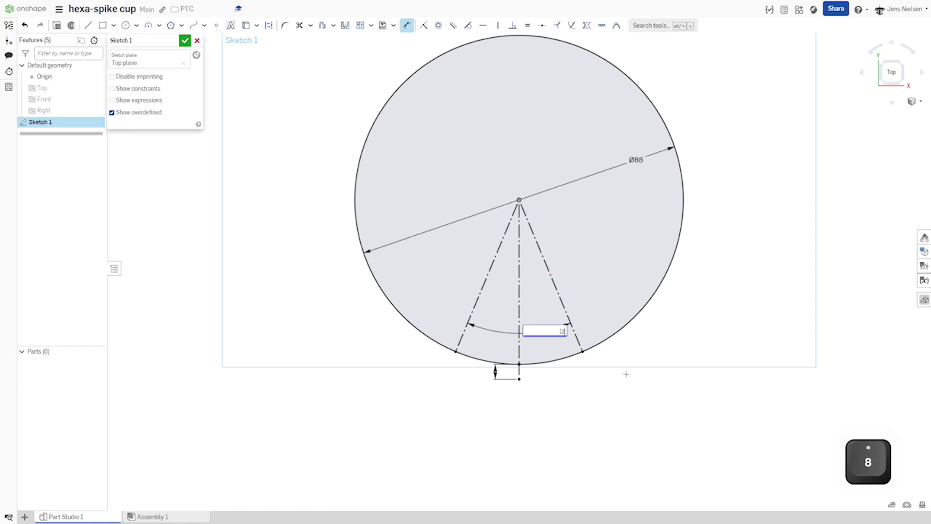
pyautogui.press('Return')
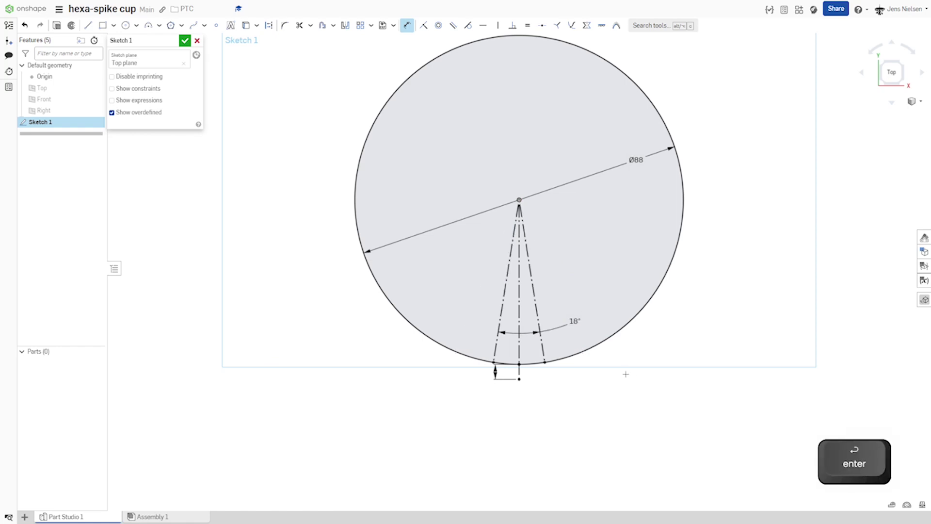
pyautogui.click(184, 41)
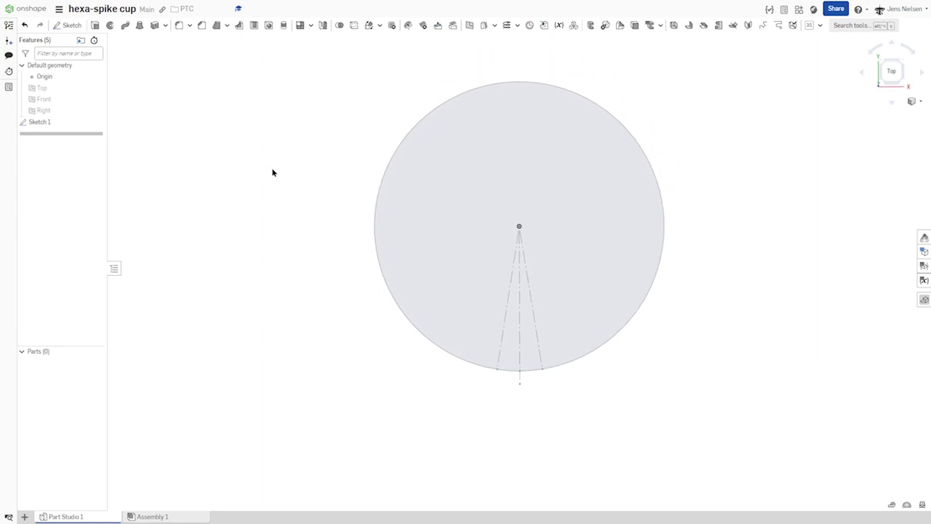
# Create a Curve point plane through the outer endpoint of the 4 mm segment, normal to the middle construction line
pyautogui.click(470, 25)
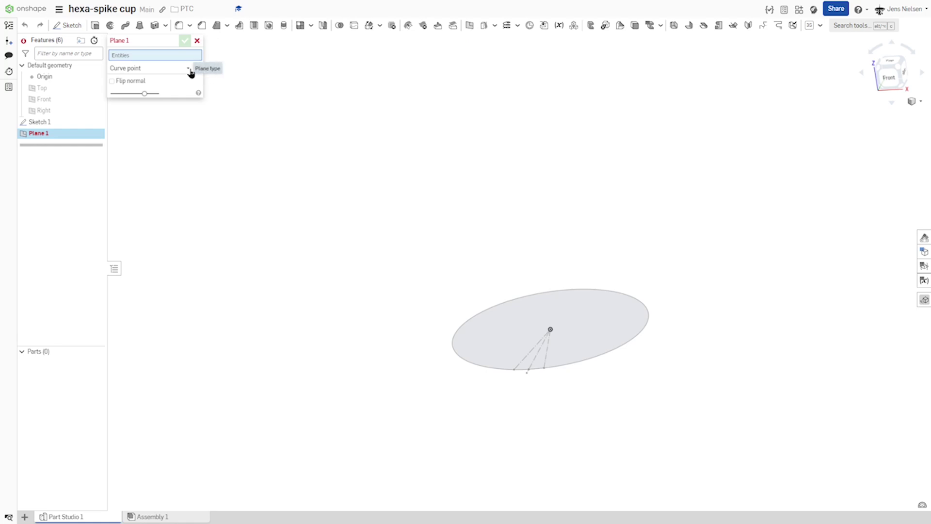
pyautogui.scroll(10, 511, 285)
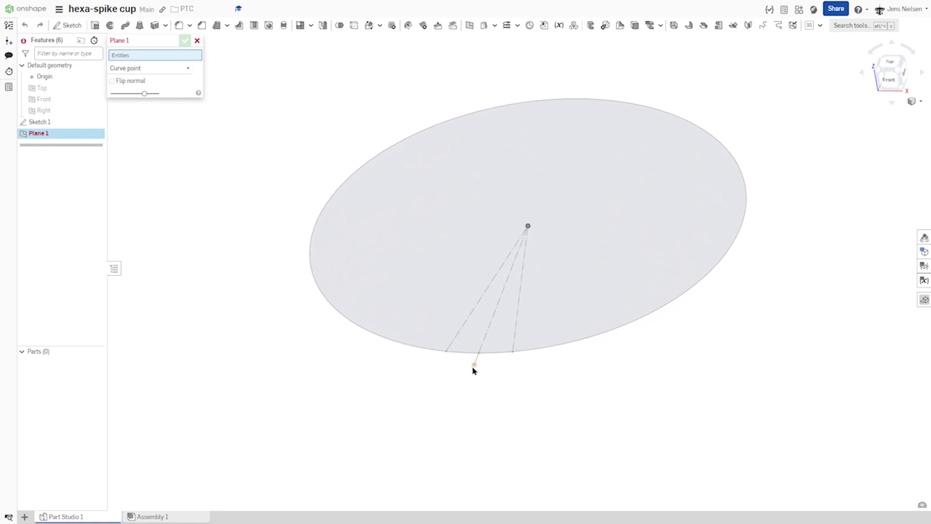
pyautogui.click(474, 367)
pyautogui.scroll(5, 500, 374)
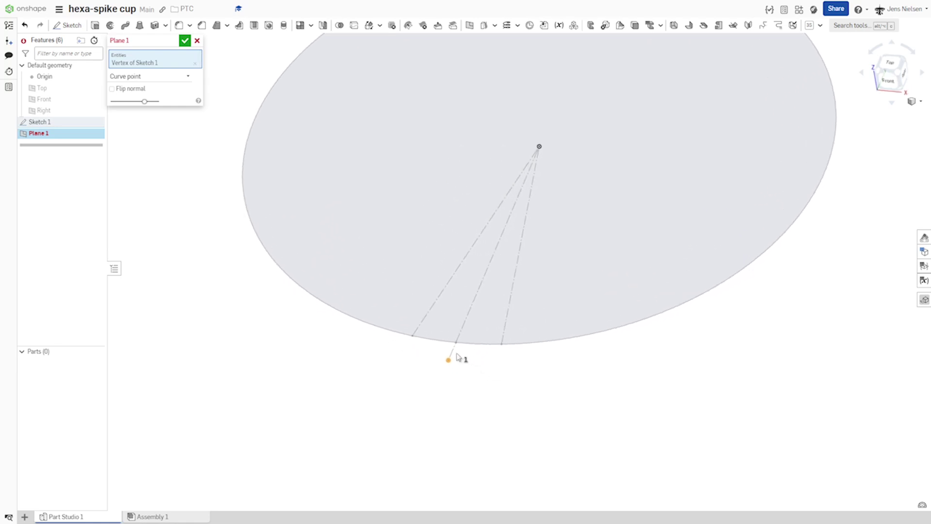
pyautogui.click(460, 339)
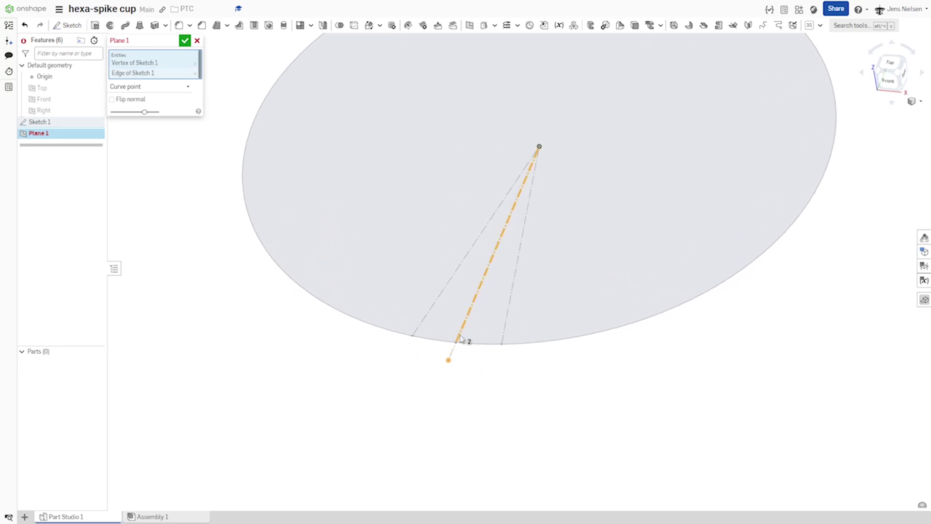
pyautogui.scroll(-5, 461, 339)
pyautogui.moveTo(354, 272); pyautogui.dragTo(288, 144, button='right')
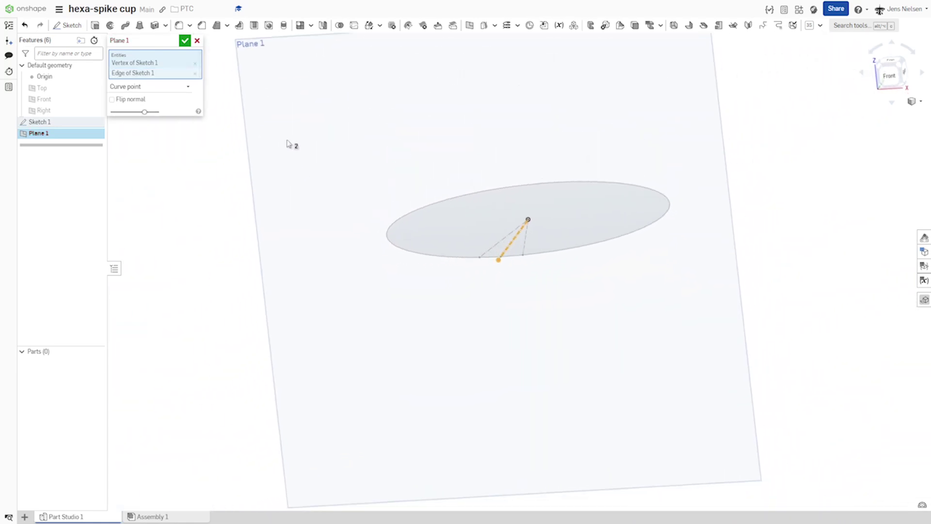
pyautogui.click(184, 40)
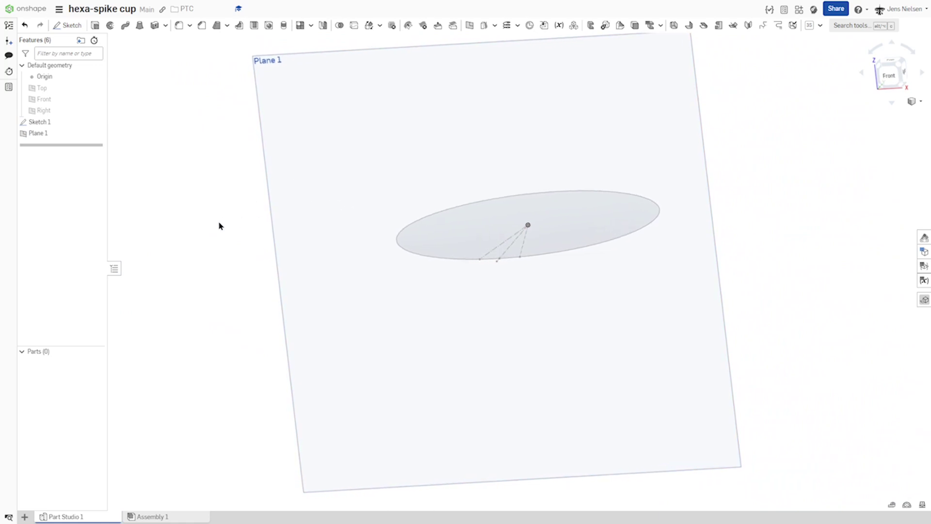
# Start a sketch on the new plane and draw a hexagon of about 6.2 mm diameter centred on the 4 mm segment's outer endpoint
pyautogui.press('s')
pyautogui.click(231, 217)
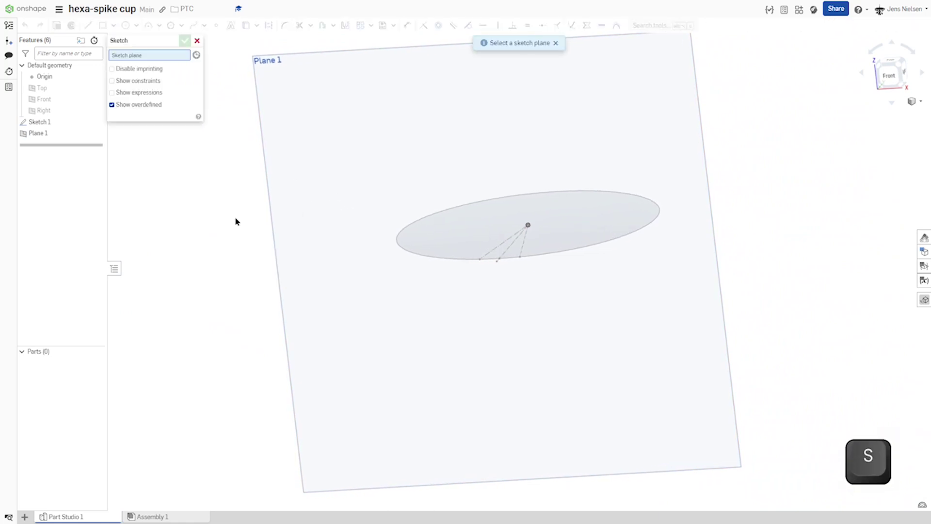
pyautogui.click(272, 235)
pyautogui.press('s')
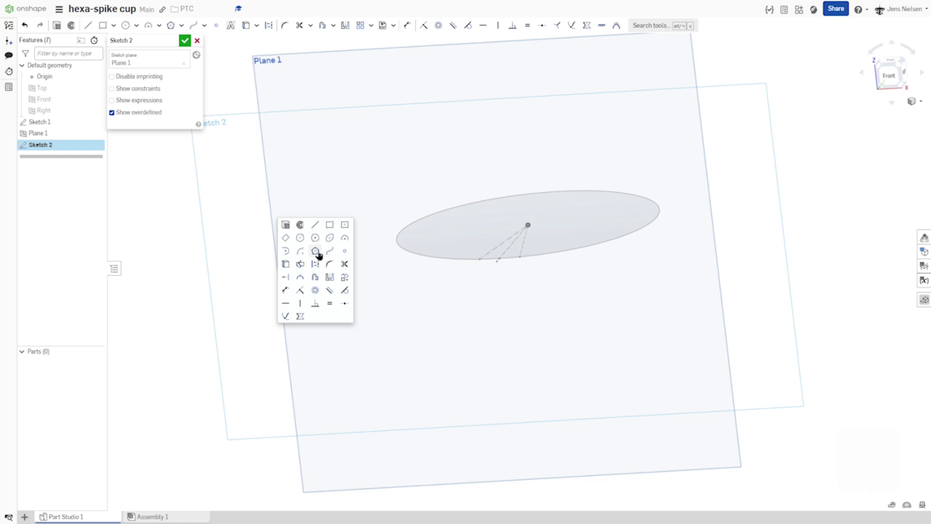
pyautogui.click(316, 251)
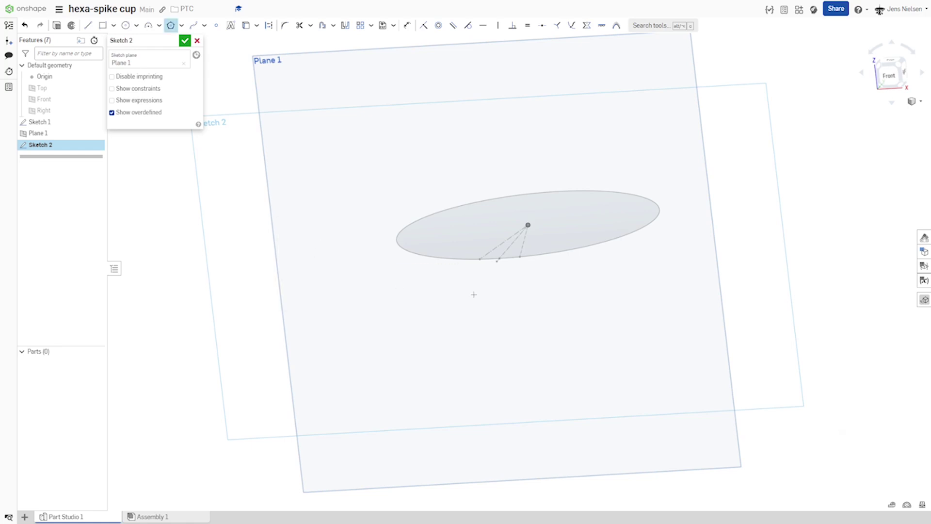
pyautogui.scroll(3, 497, 268)
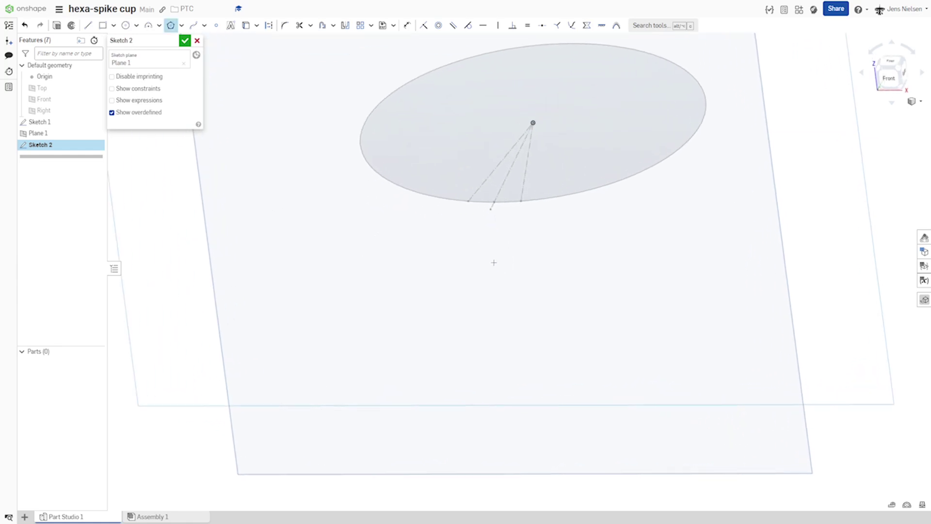
pyautogui.click(490, 223)
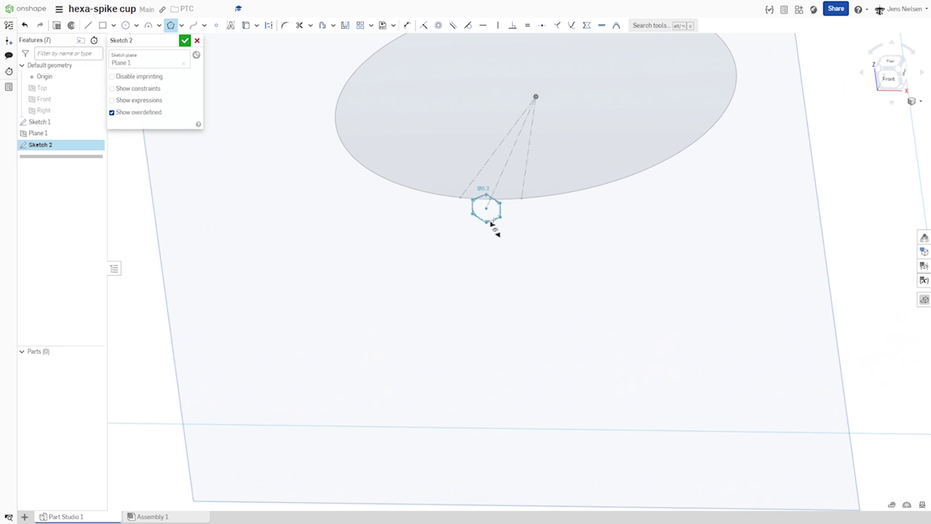
pyautogui.click(493, 222)
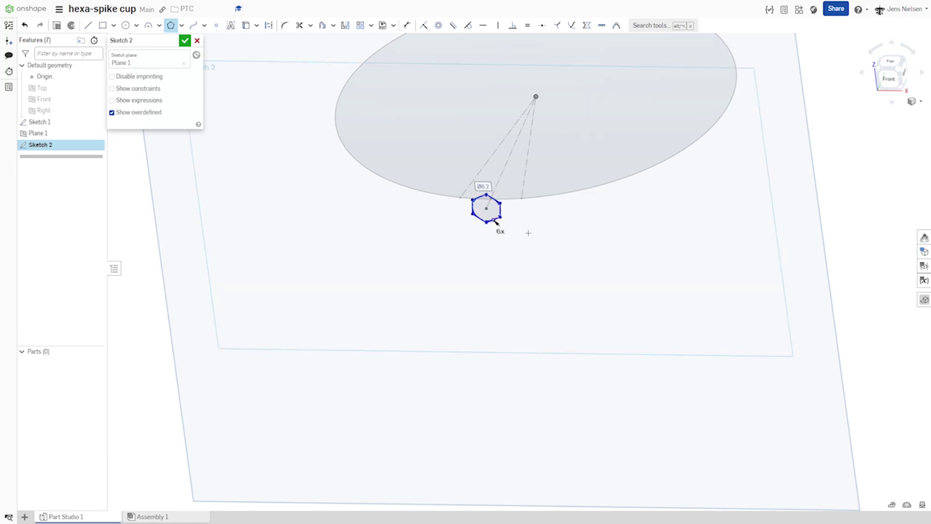
pyautogui.press('Escape')
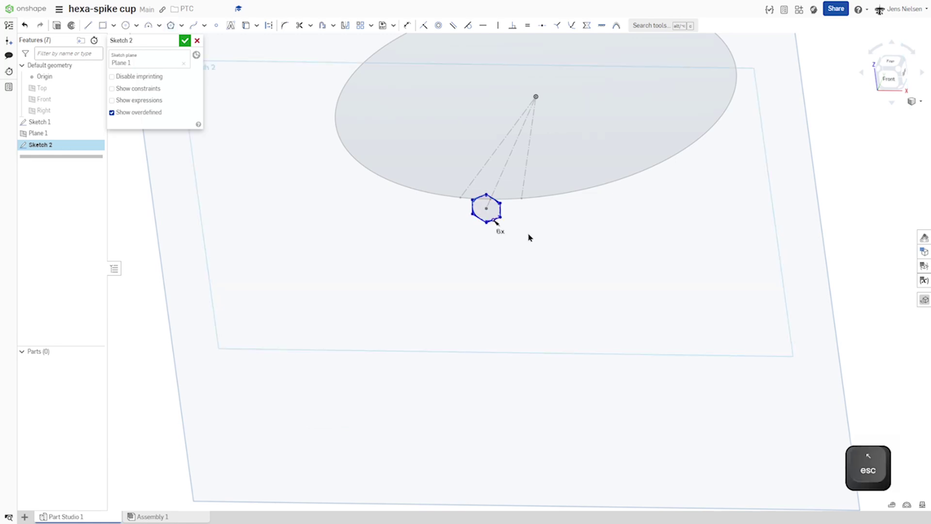
# Constrain the right slanted construction line's outer endpoint to the midpoint of the hexagon's right edge and finish the sketch
pyautogui.scroll(3, 533, 237)
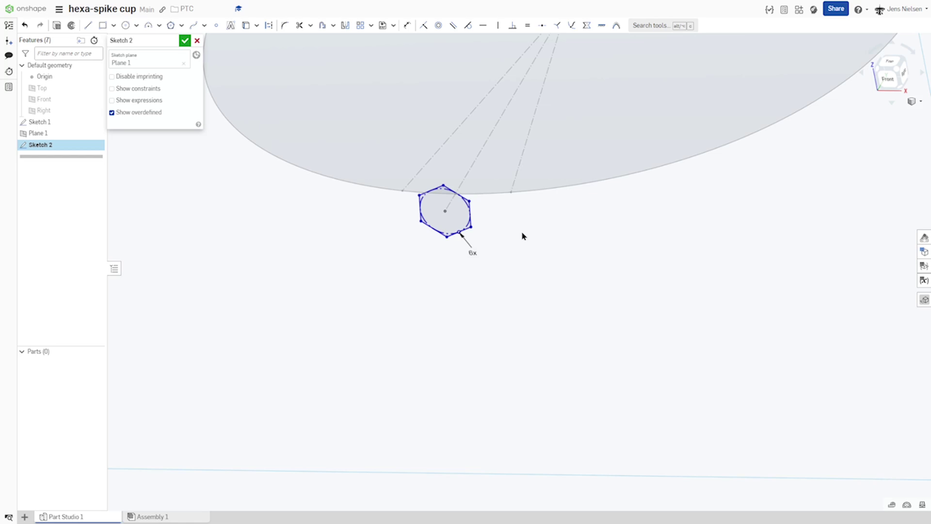
pyautogui.hotkey('shift', 'l')
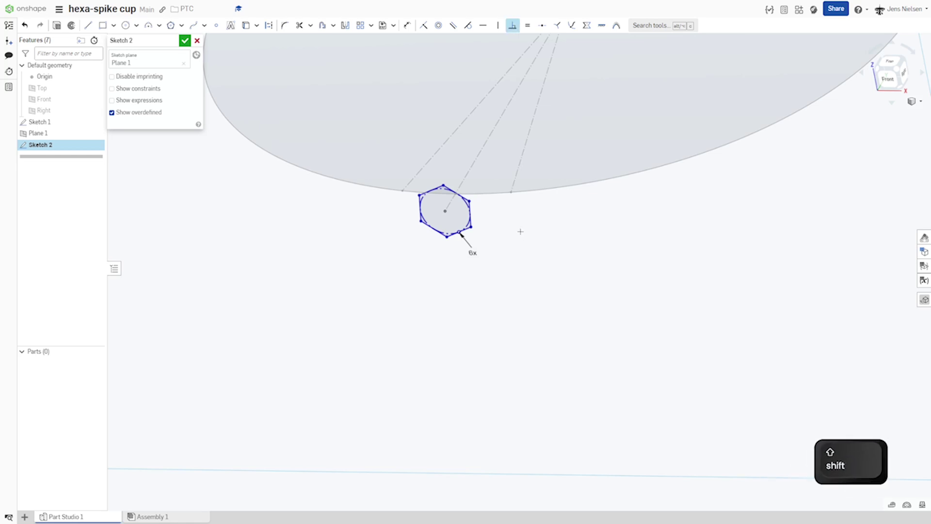
pyautogui.hotkey('shift', 'm')
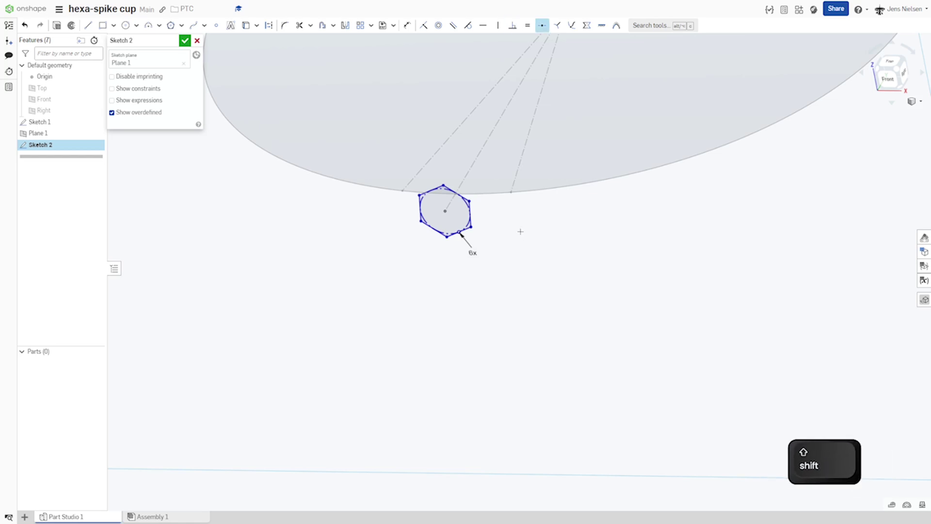
pyautogui.click(511, 192)
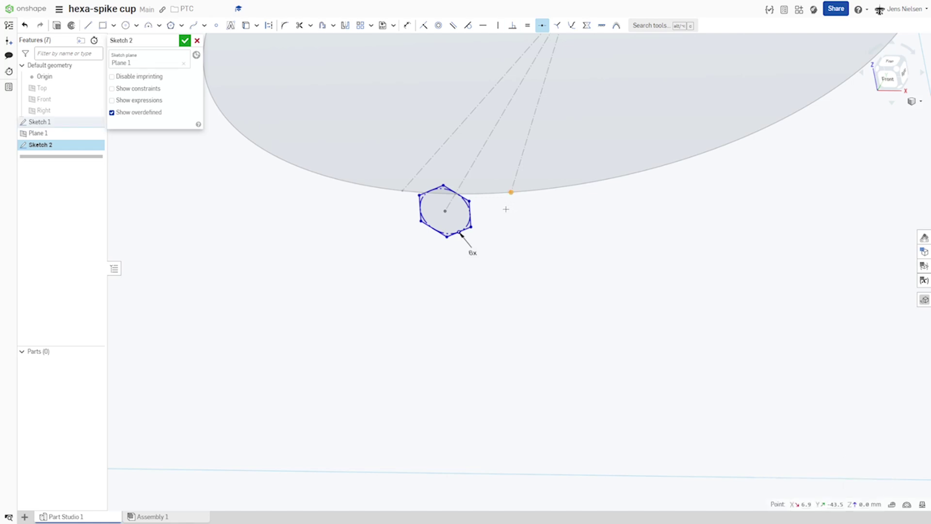
pyautogui.click(470, 217)
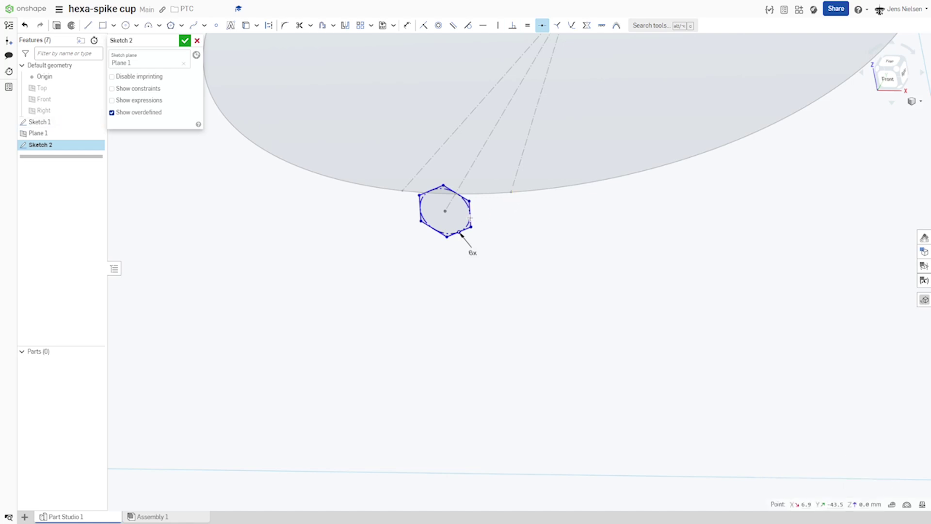
pyautogui.scroll(-5, 559, 238)
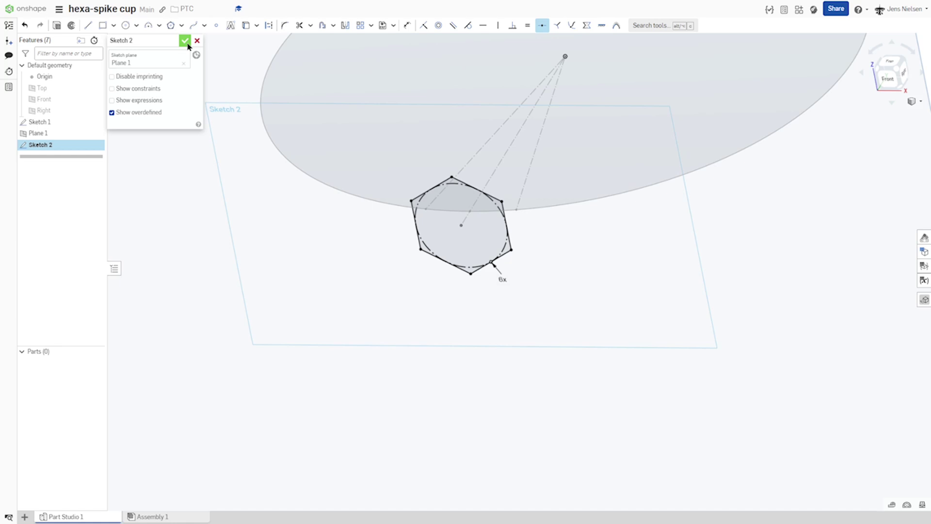
pyautogui.click(188, 43)
# Hide Plane 1, the plane carrying the hexagon sketch
pyautogui.click(229, 206)
pyautogui.press('f')
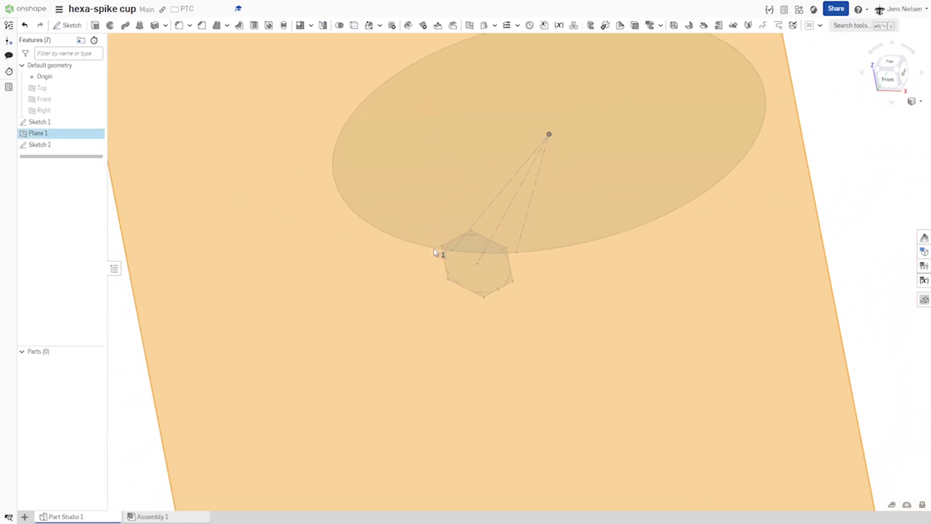
pyautogui.click(97, 133)
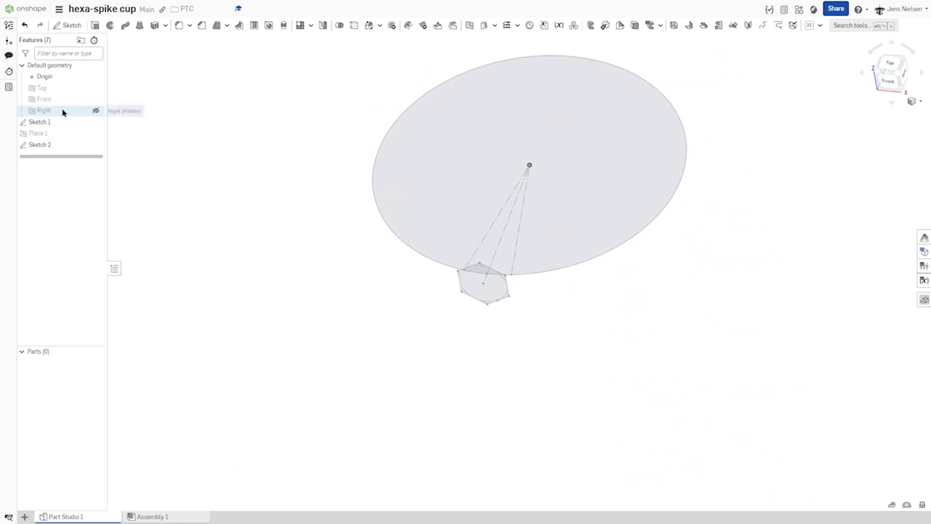
# Edit Sketch 1, trim the circle down to the short arc between the two slanted construction lines, and finish the sketch
pyautogui.rightClick(62, 122)
pyautogui.click(94, 139)
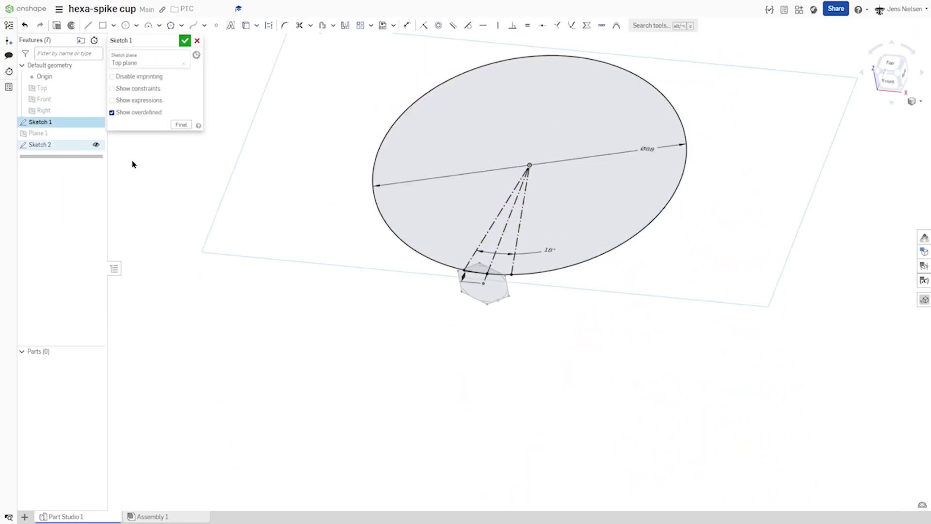
pyautogui.press('m')
pyautogui.moveTo(327, 245); pyautogui.dragTo(416, 217)
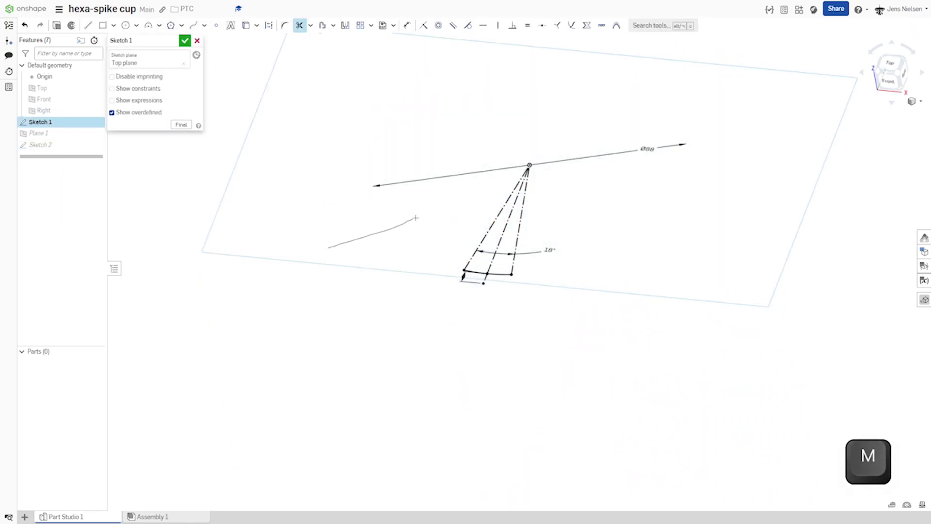
pyautogui.click(184, 40)
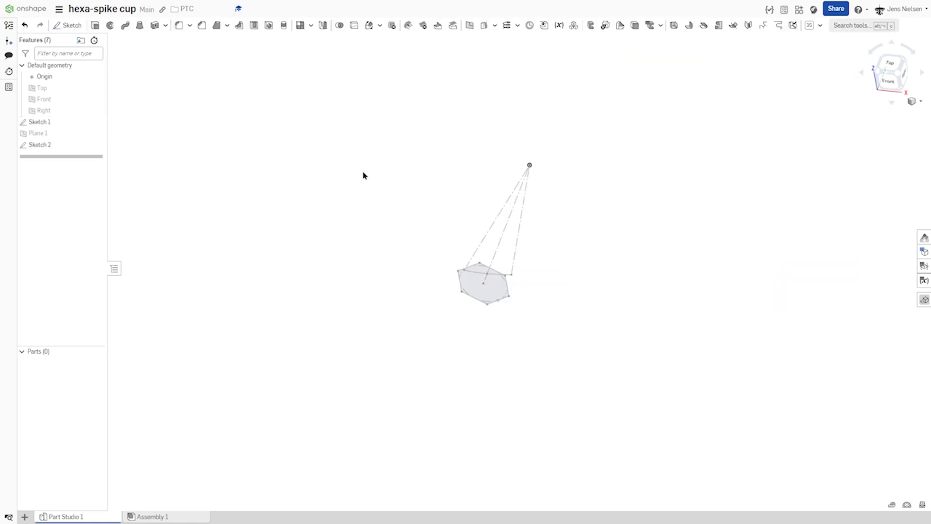
# Extrude the Sketch 1 arc as a new surface, blind and symmetric, with a depth of 25 mm
pyautogui.click(95, 26)
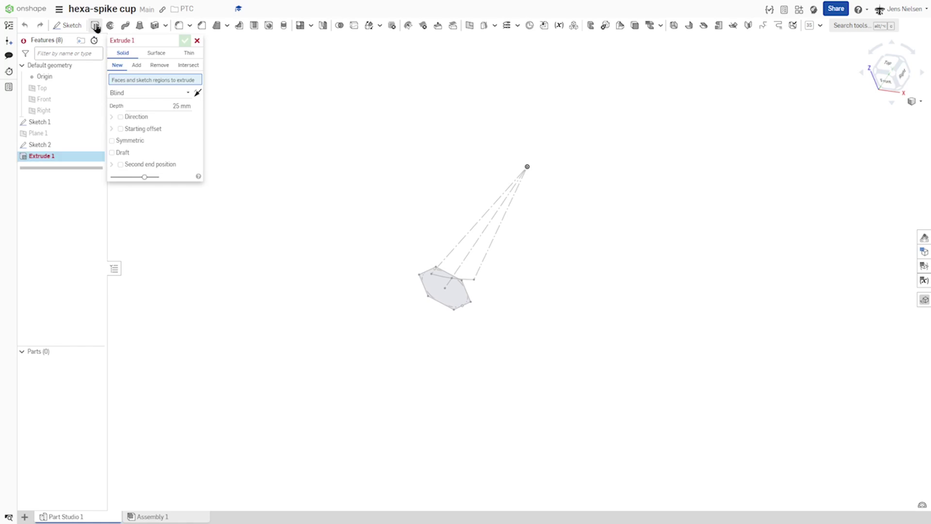
pyautogui.click(157, 53)
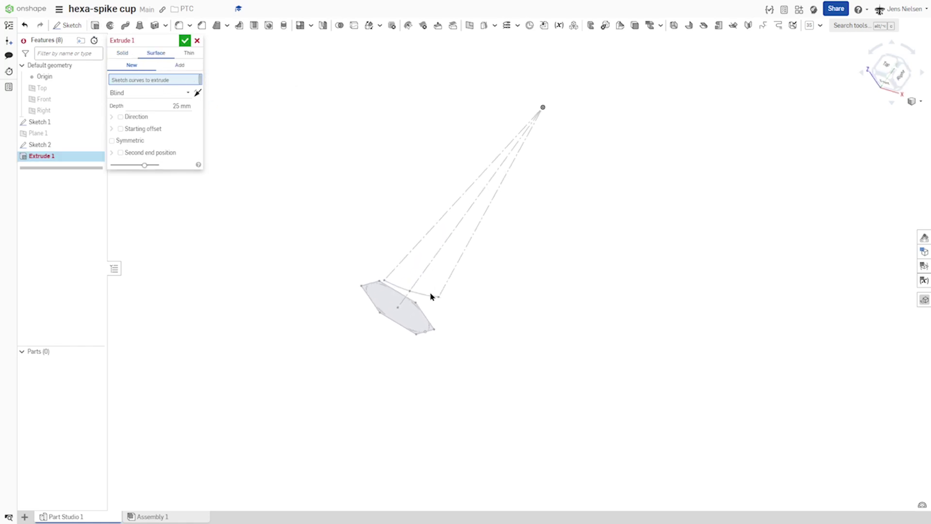
pyautogui.click(430, 297)
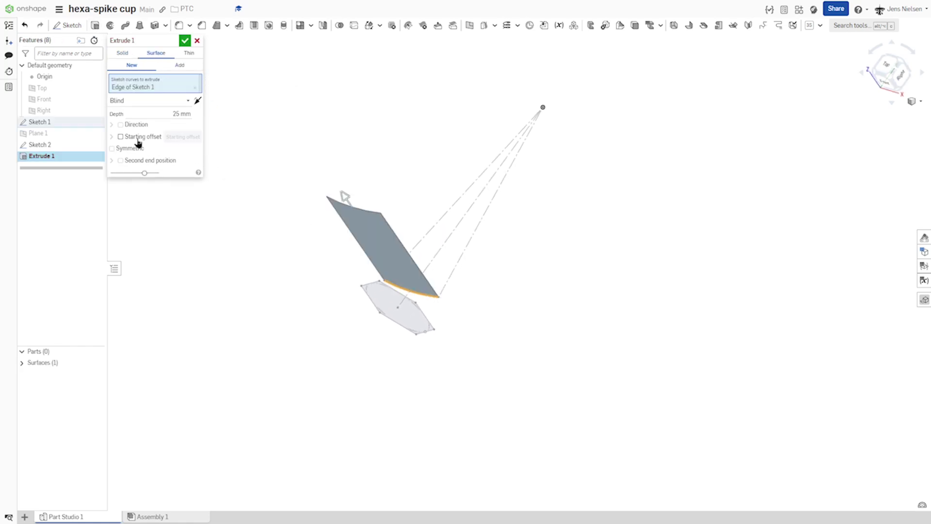
pyautogui.click(120, 124)
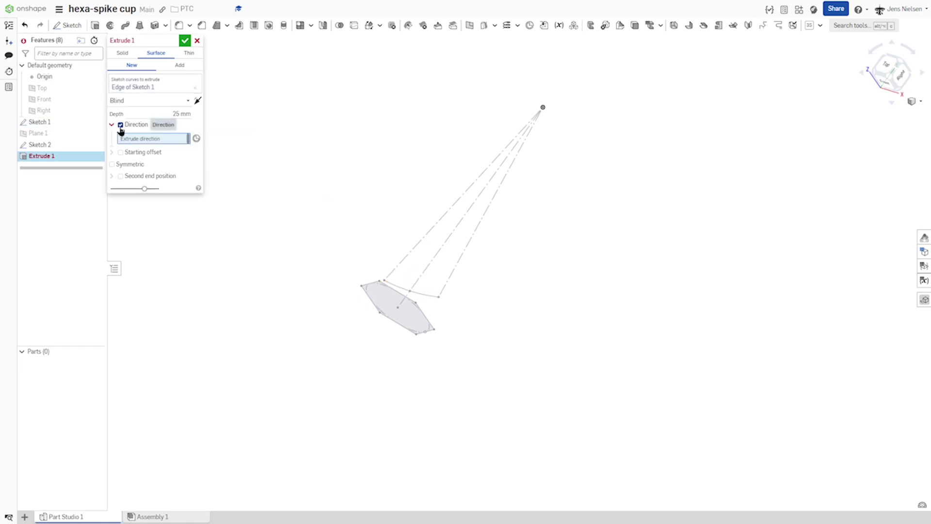
pyautogui.click(120, 125)
pyautogui.click(112, 149)
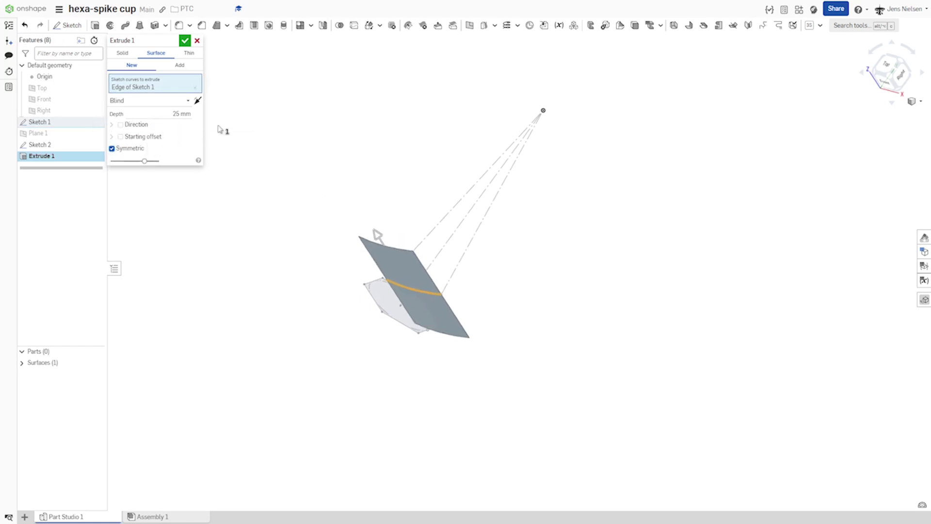
pyautogui.click(185, 40)
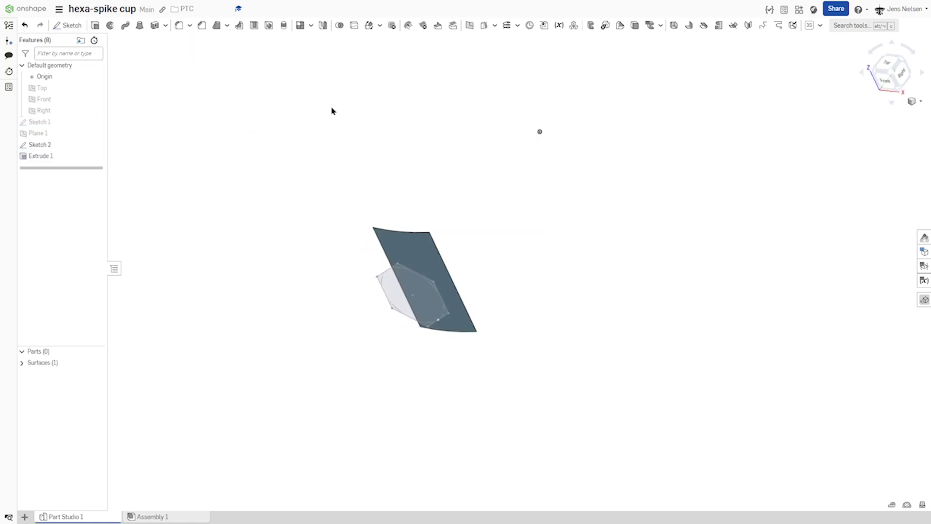
# Split the extruded surface's face with the hexagon edges of Sketch 2, using the sketch plane direction
pyautogui.moveTo(540, 131); pyautogui.dragTo(490, 218, button='right')
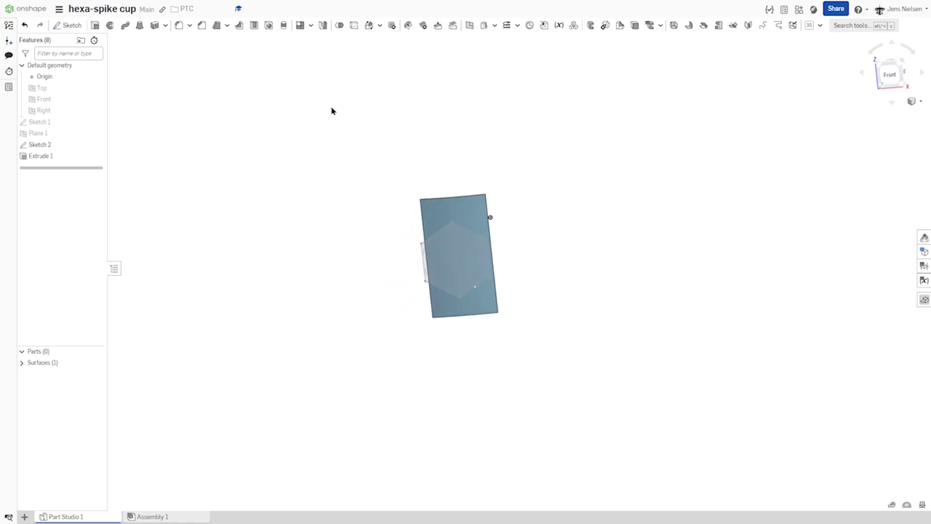
pyautogui.click(355, 25)
pyautogui.click(188, 58)
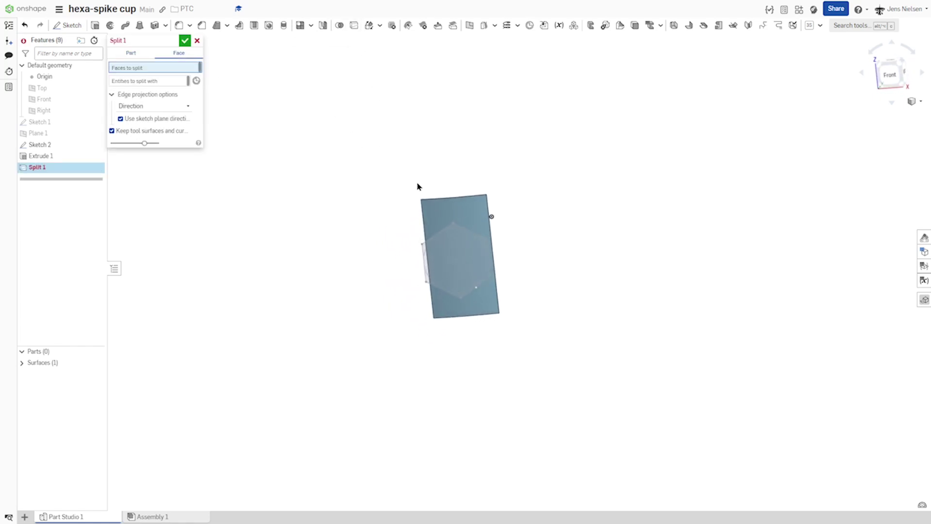
pyautogui.click(427, 209)
pyautogui.click(167, 90)
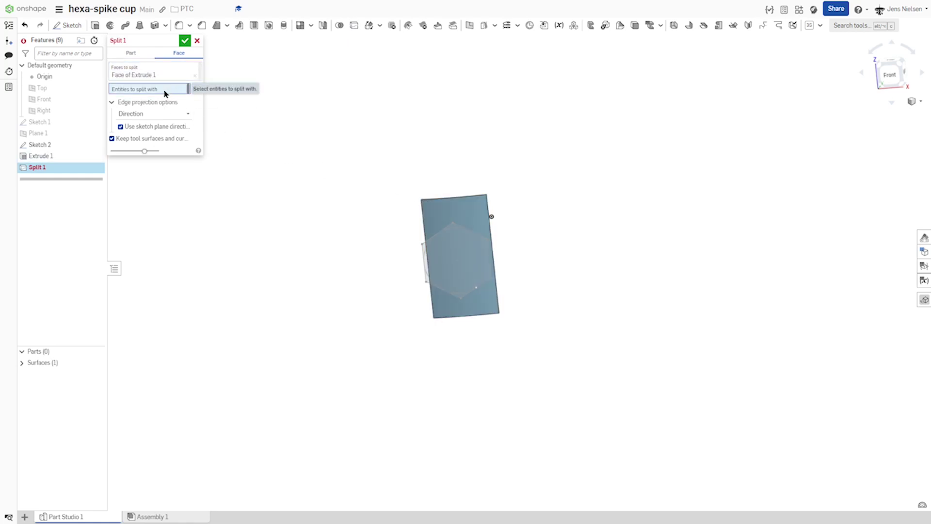
pyautogui.click(53, 146)
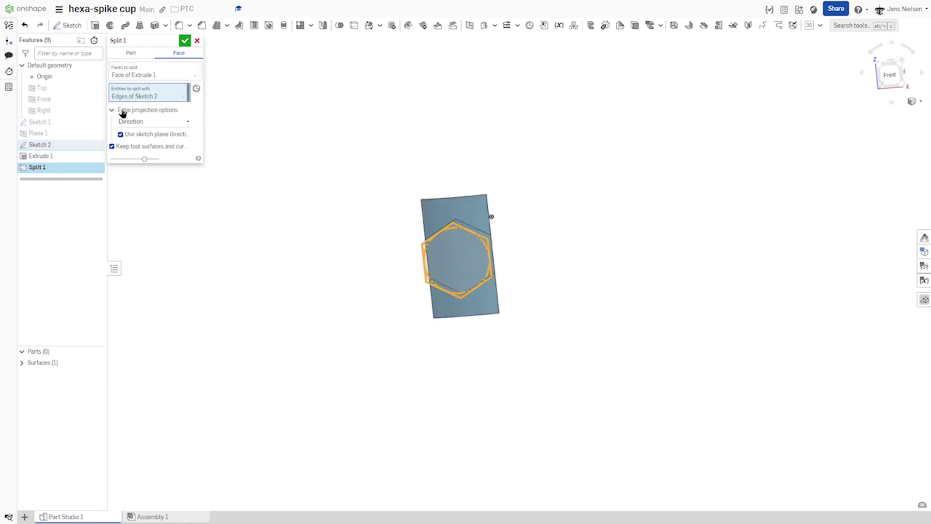
pyautogui.click(185, 40)
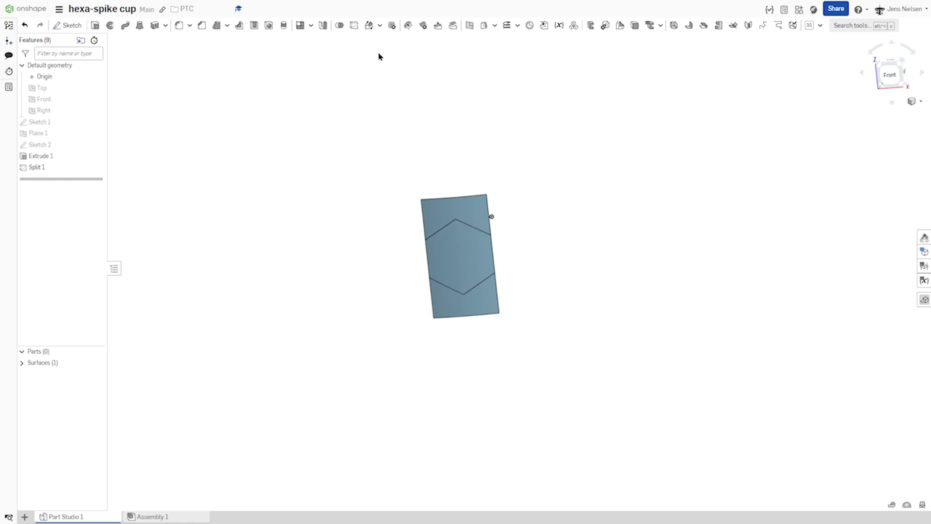
# Delete the surface faces above and below the hexagon, using the Leave open option
pyautogui.click(423, 25)
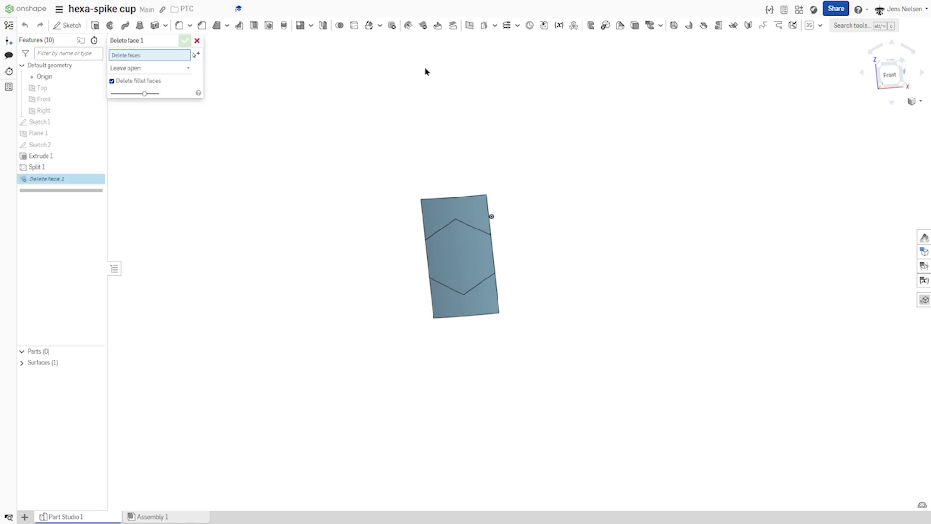
pyautogui.click(447, 214)
pyautogui.click(441, 306)
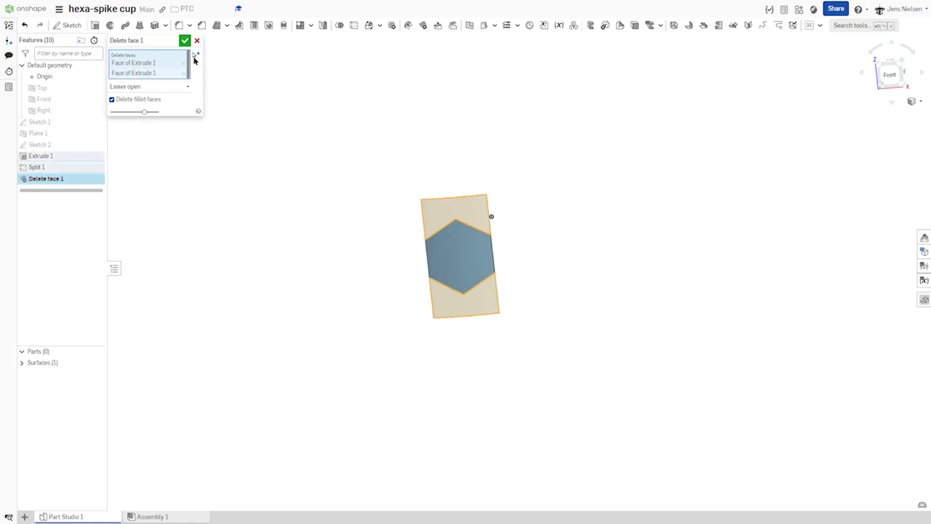
pyautogui.click(185, 41)
# Show Sketch 1 again alongside the curved hexagonal surface
pyautogui.hotkey('shift', '7')
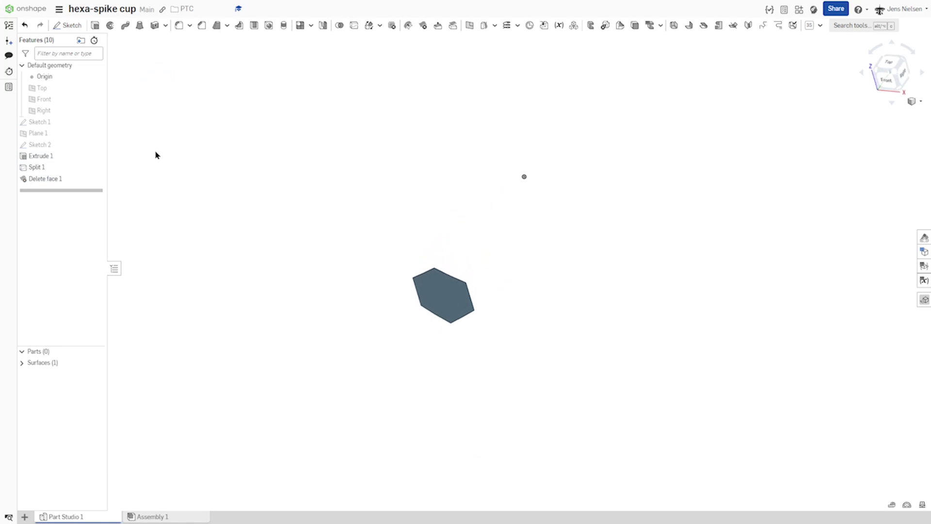
pyautogui.click(97, 122)
pyautogui.press('f')
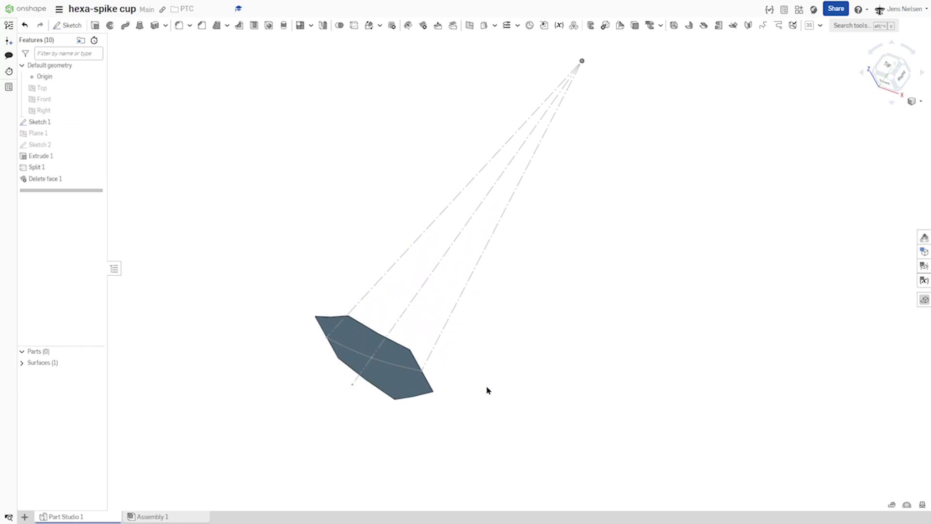
pyautogui.moveTo(531, 358); pyautogui.dragTo(536, 351, button='right')
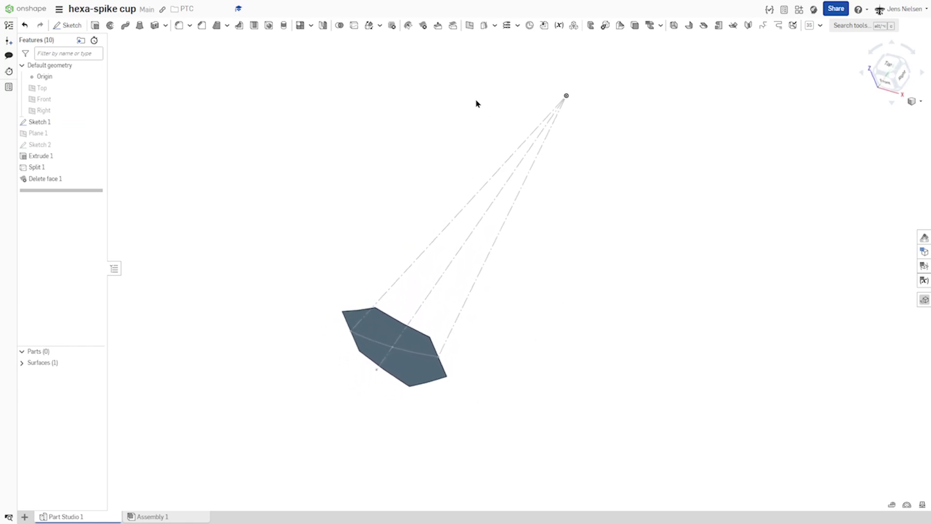
# Create a bridging curve with Match position from the hexagonal surface's upper right vertex to the middle construction line's outer endpoint
pyautogui.click(517, 26)
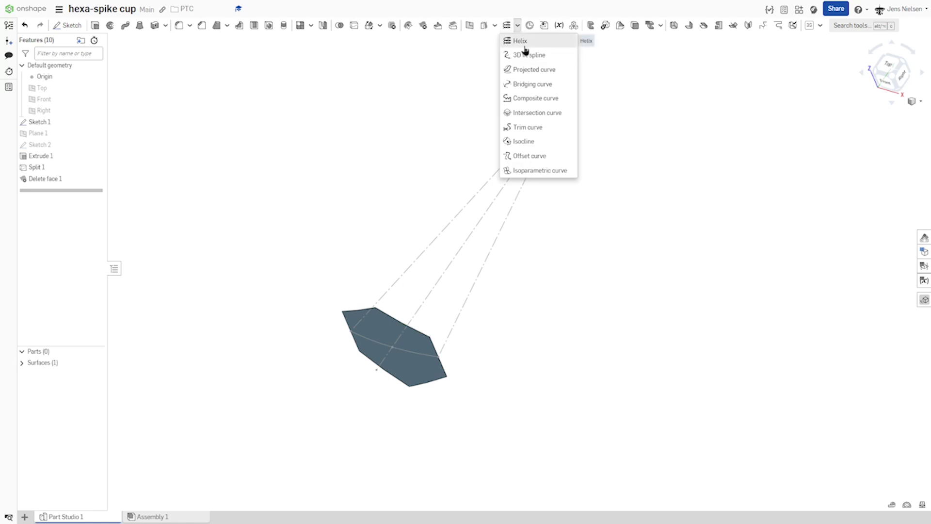
pyautogui.click(533, 84)
pyautogui.scroll(2, 374, 119)
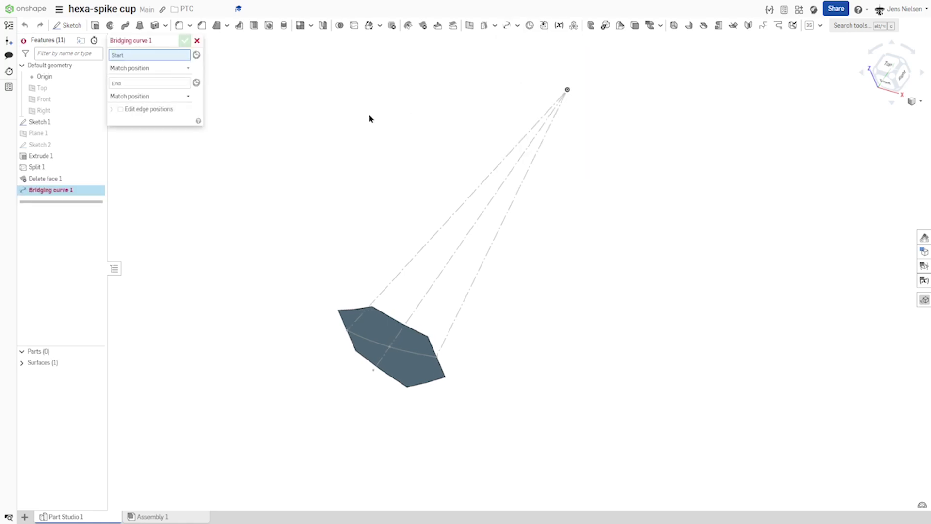
pyautogui.scroll(-2, 356, 127)
pyautogui.scroll(3, 391, 219)
pyautogui.moveTo(397, 217); pyautogui.dragTo(402, 217, button='right')
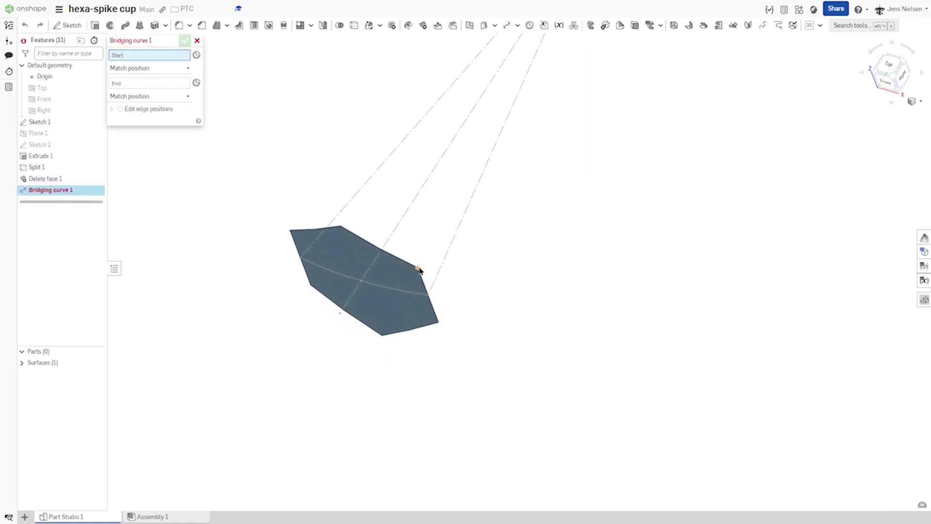
pyautogui.click(418, 268)
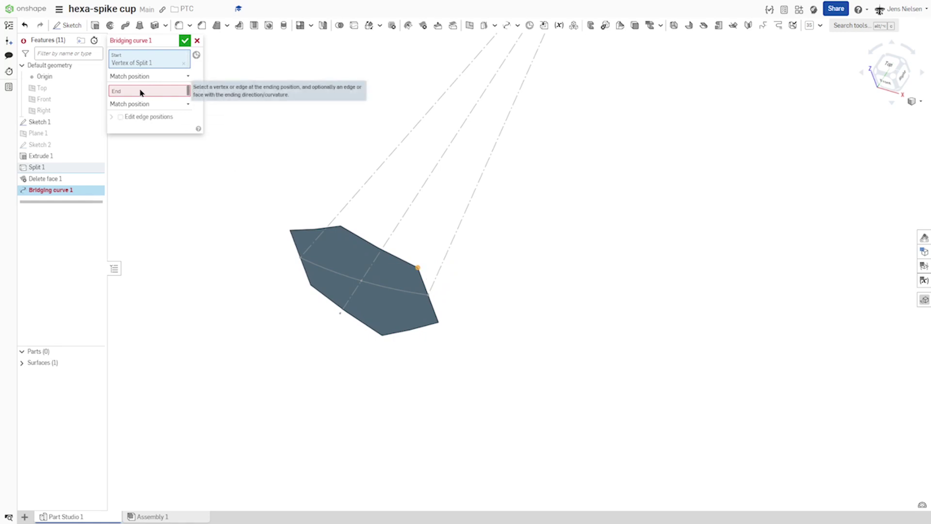
pyautogui.click(340, 313)
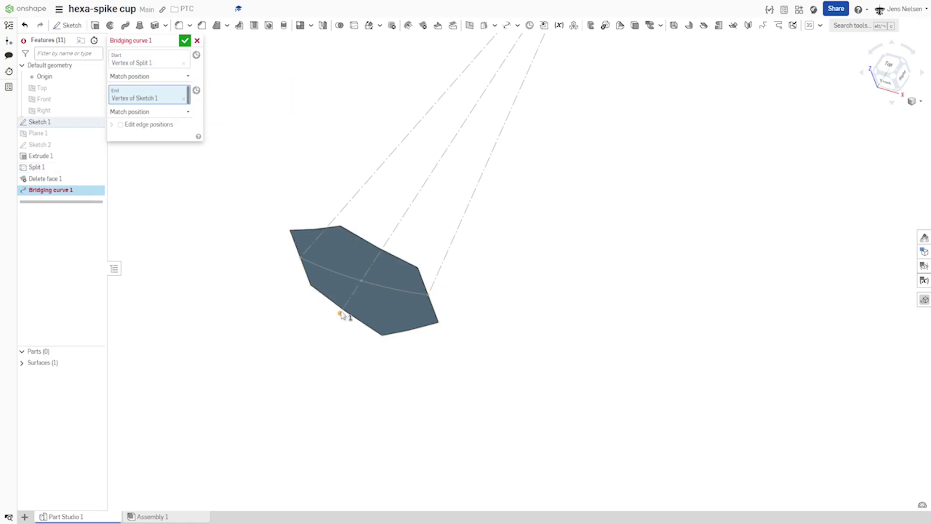
pyautogui.click(185, 41)
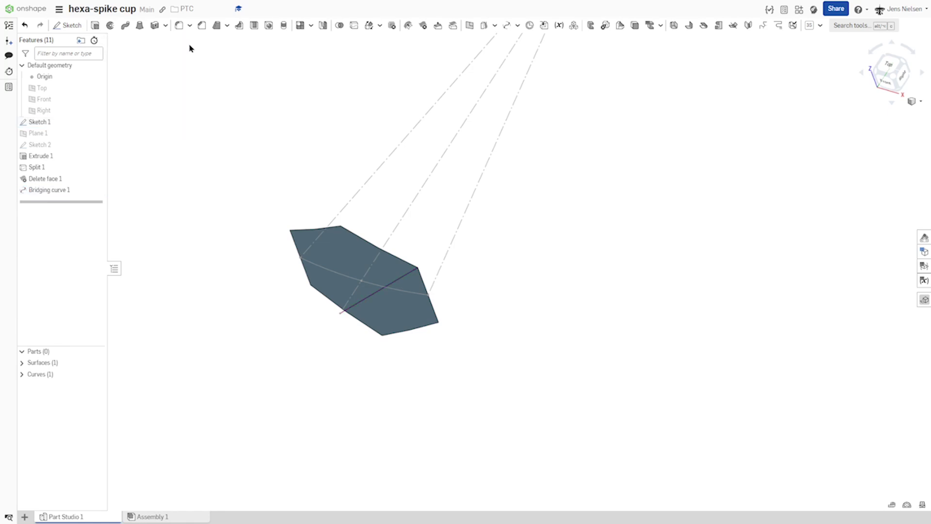
# Create a bridging curve with Match position from the hexagonal surface's lowest vertex to the middle construction line's outer endpoint
pyautogui.click(508, 26)
pyautogui.moveTo(559, 192); pyautogui.dragTo(420, 279, button='right')
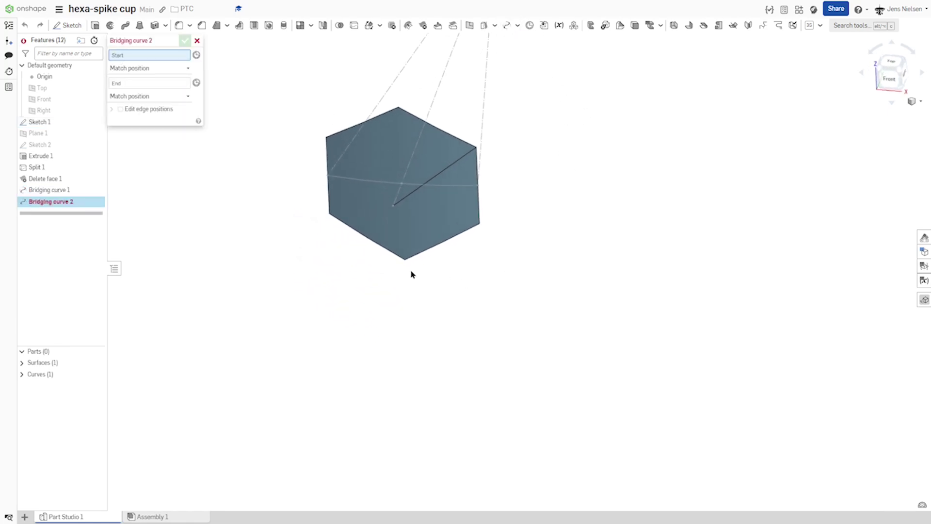
pyautogui.click(406, 261)
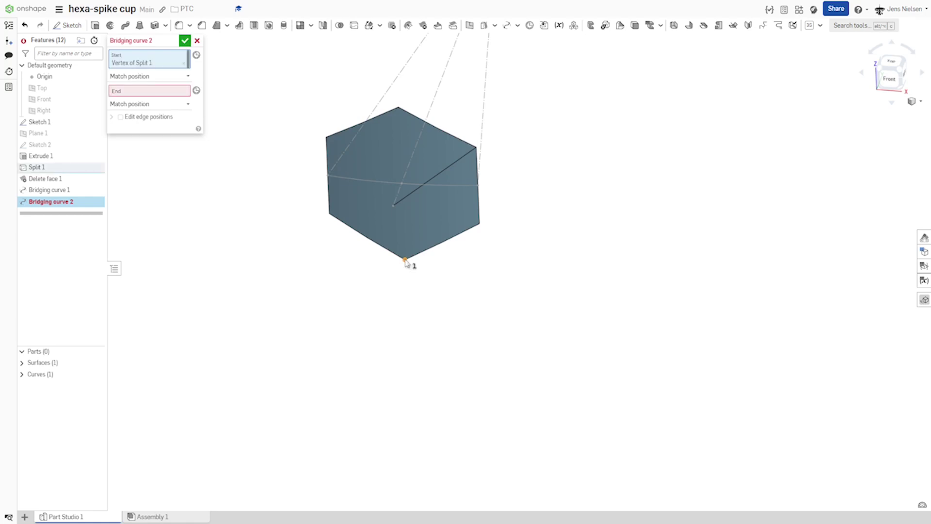
pyautogui.click(136, 91)
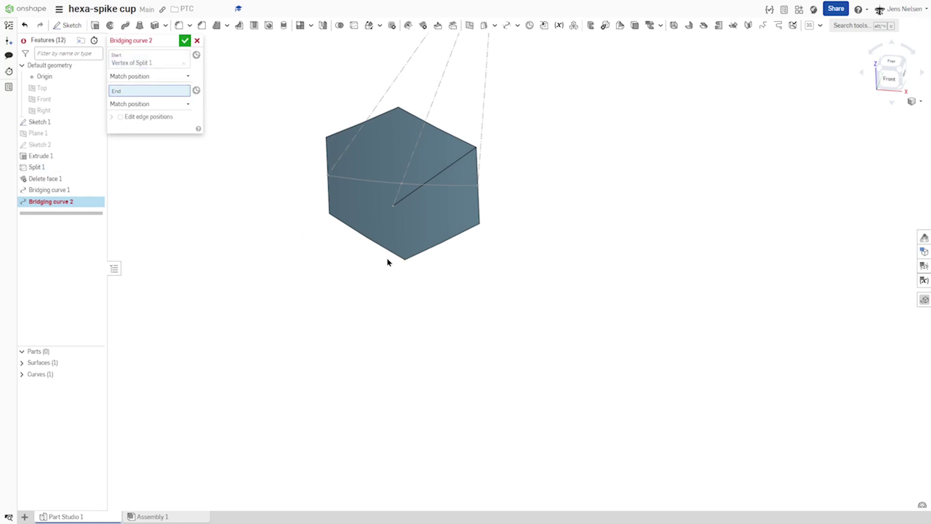
pyautogui.click(393, 206)
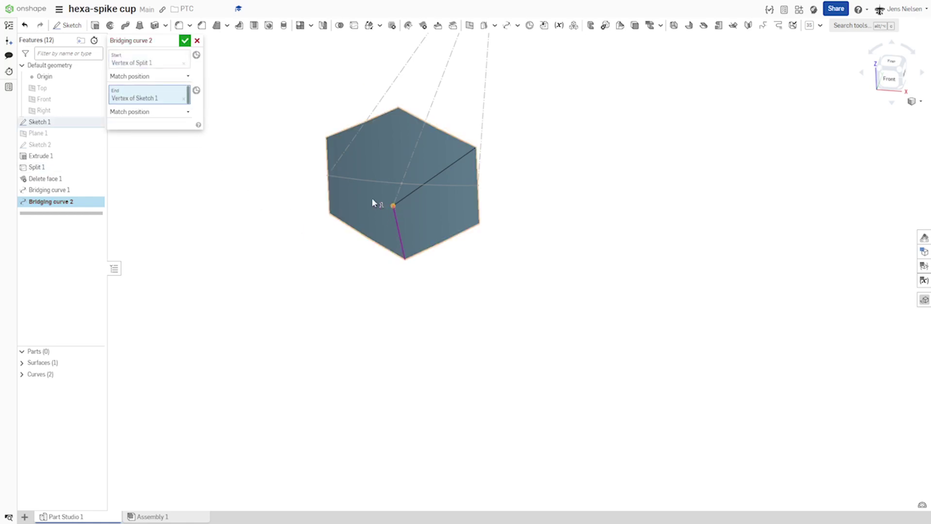
pyautogui.click(185, 40)
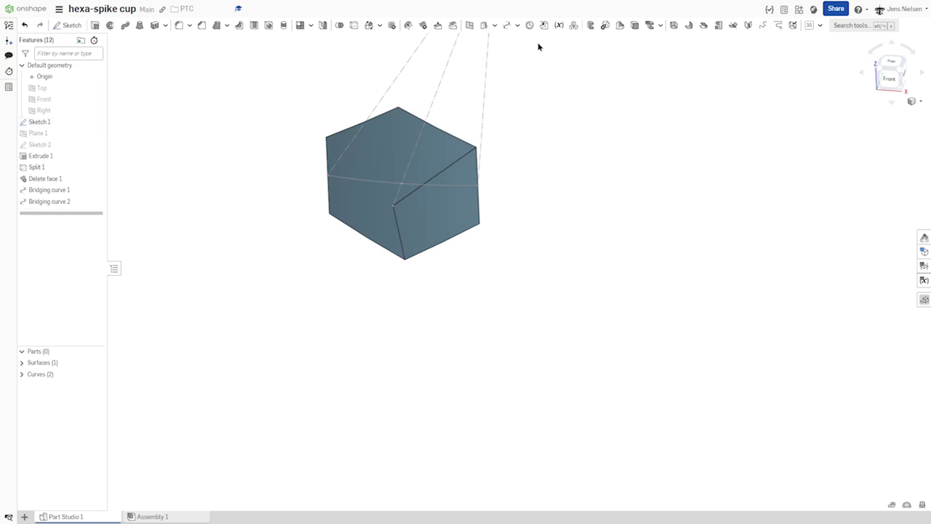
# Create a bridging curve with Match position from the hexagonal surface's upper left vertex to the shared spike point
pyautogui.click(506, 27)
pyautogui.moveTo(320, 145); pyautogui.dragTo(340, 143, button='right')
pyautogui.click(361, 139)
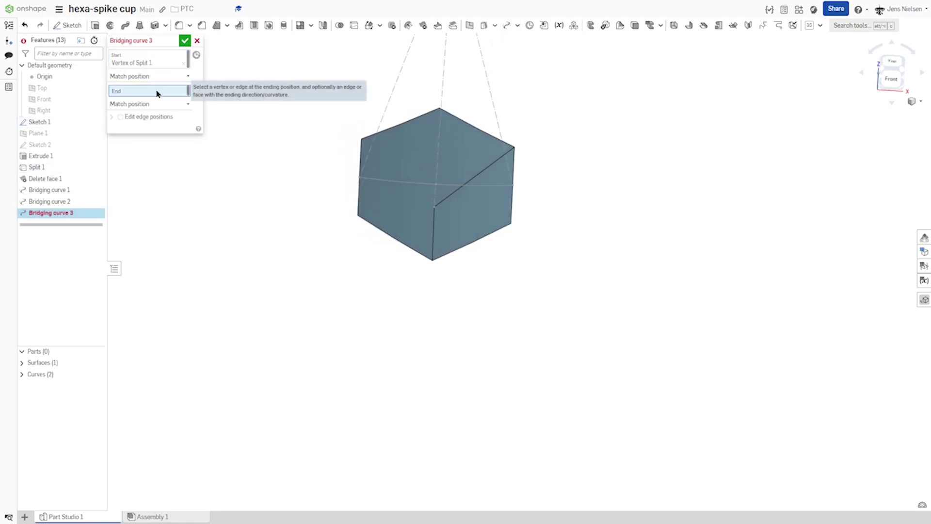
pyautogui.click(434, 207)
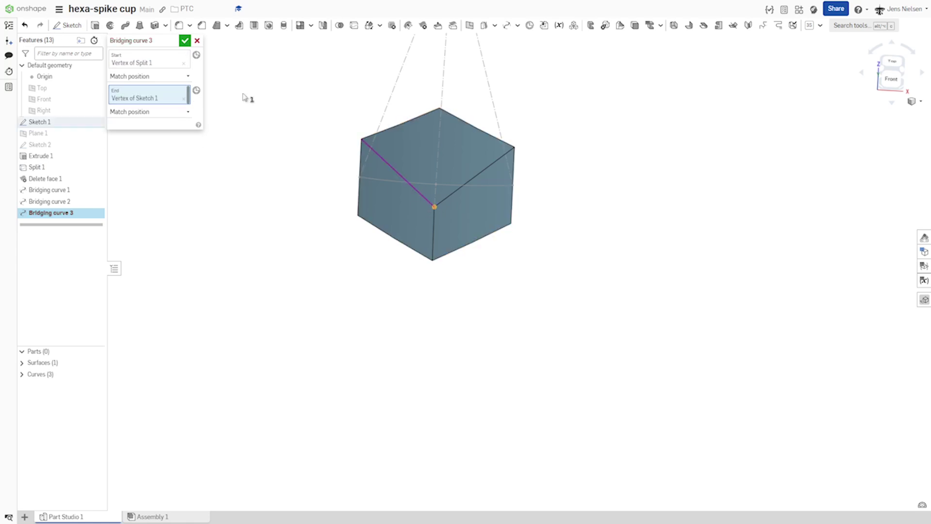
pyautogui.click(184, 41)
# Hide Sketch 1 so only the hexagonal surface and its bridging curves are displayed
pyautogui.moveTo(310, 150); pyautogui.dragTo(476, 131, button='right')
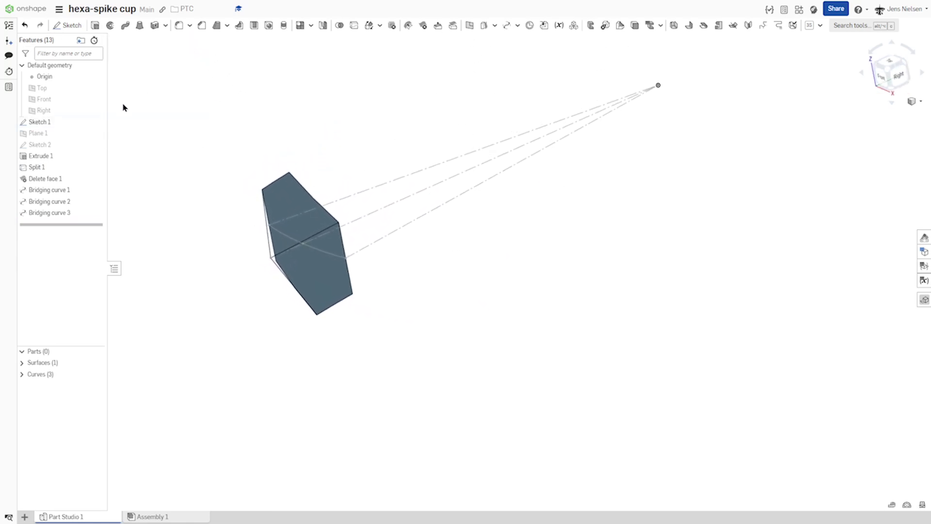
pyautogui.click(97, 123)
pyautogui.moveTo(440, 110); pyautogui.dragTo(467, 64, button='right')
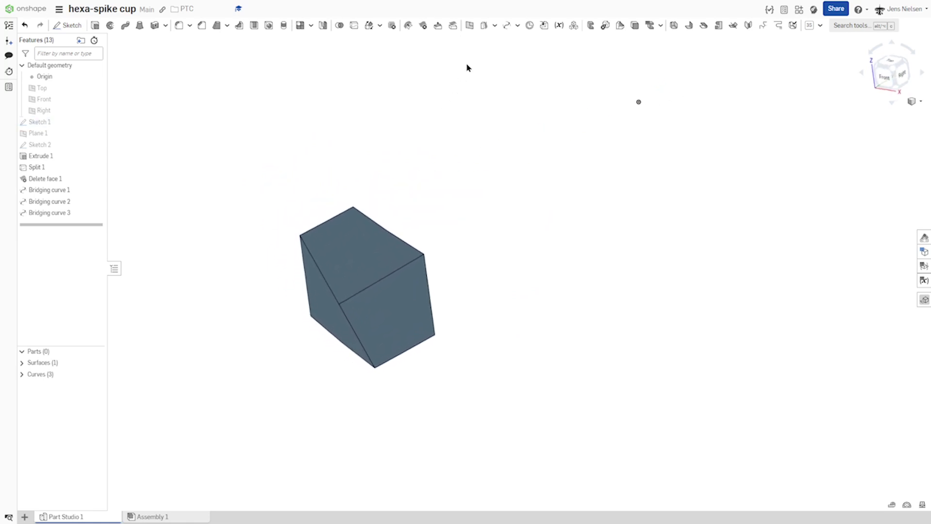
# Fill the spike's upper face as a new surface bounded by the hexagon's two upper edges and bridging curves 1 and 3
pyautogui.click(494, 27)
pyautogui.click(495, 71)
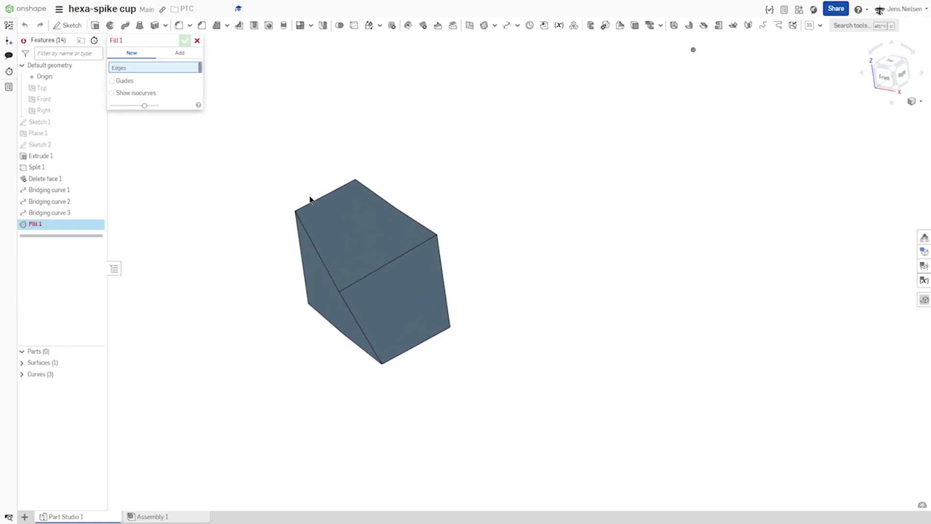
pyautogui.click(307, 206)
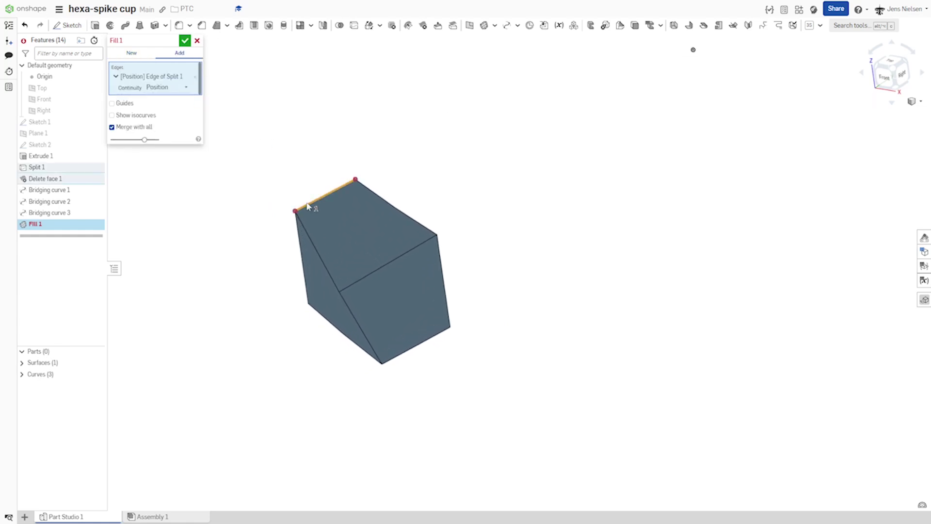
pyautogui.click(383, 199)
pyautogui.click(391, 263)
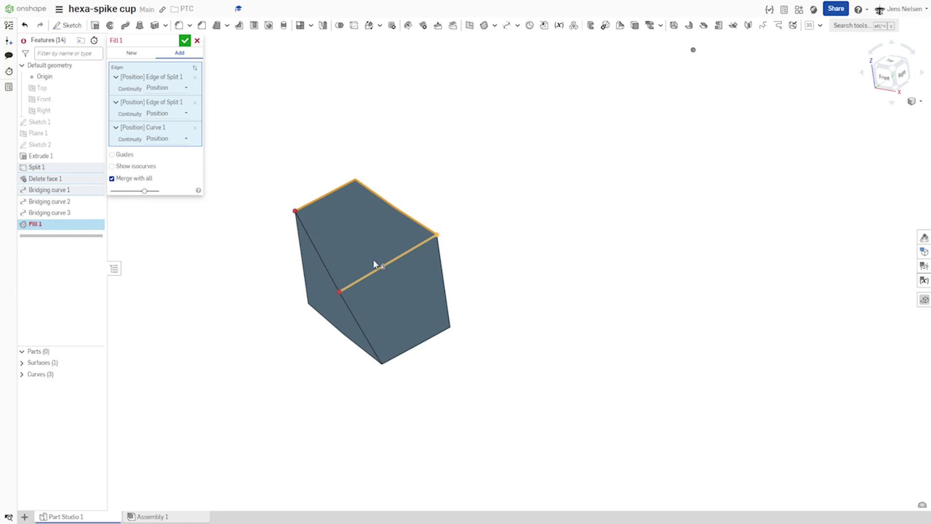
pyautogui.click(332, 270)
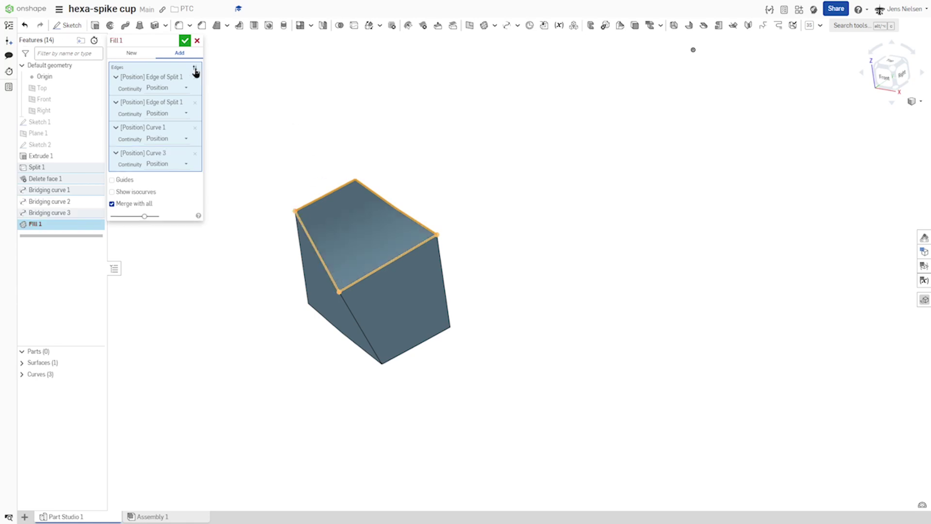
pyautogui.click(133, 53)
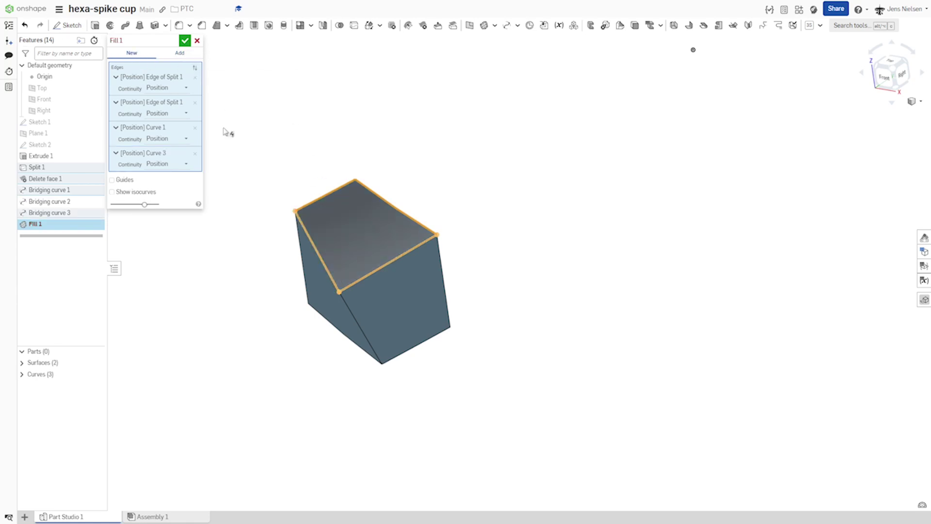
pyautogui.moveTo(693, 49); pyautogui.dragTo(671, 254, button='right')
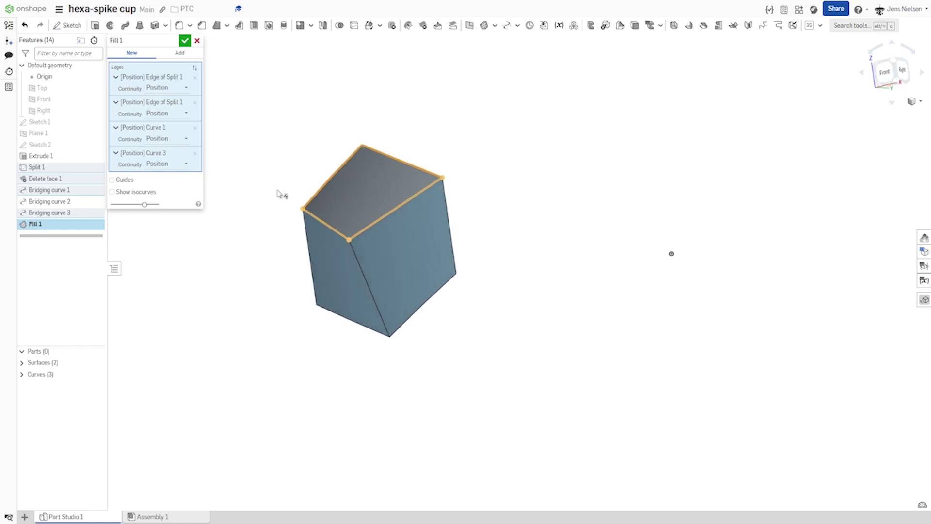
pyautogui.moveTo(278, 190); pyautogui.dragTo(356, 183, button='right')
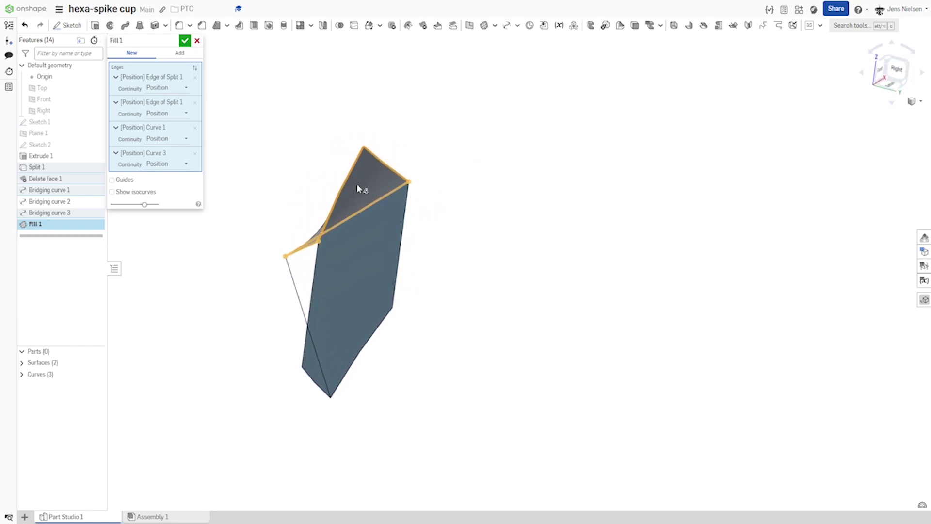
pyautogui.click(185, 41)
# Fill the spike's right face as a new surface from bridging curves 1 and 2 and the hexagon's right and lower right edges
pyautogui.hotkey('shift', '7')
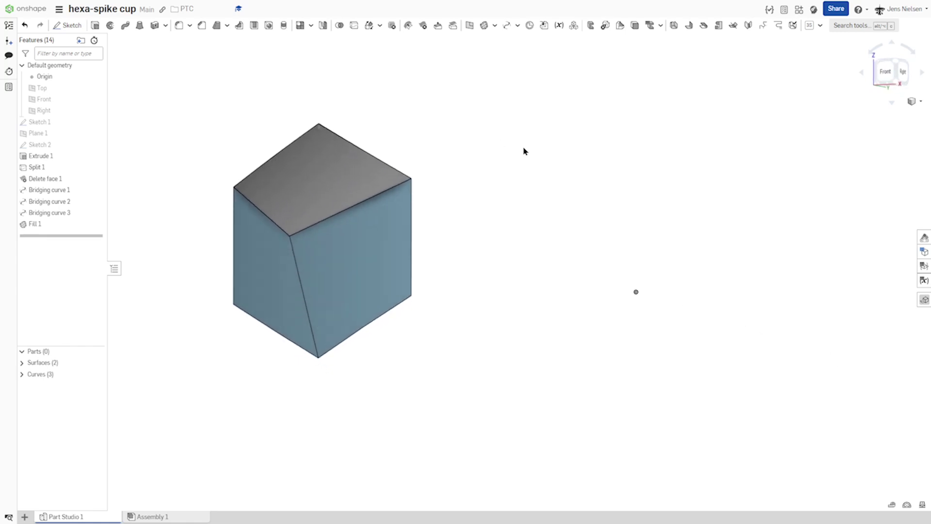
pyautogui.click(483, 26)
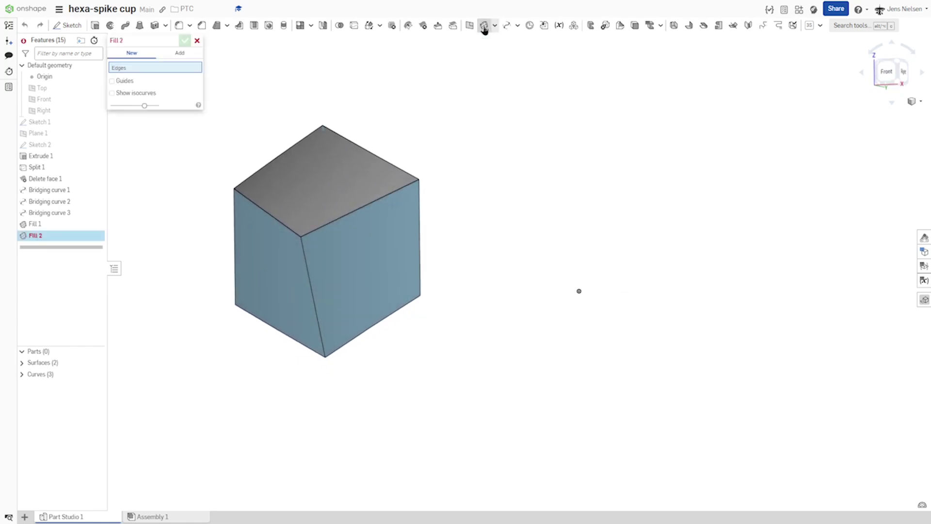
pyautogui.click(388, 197)
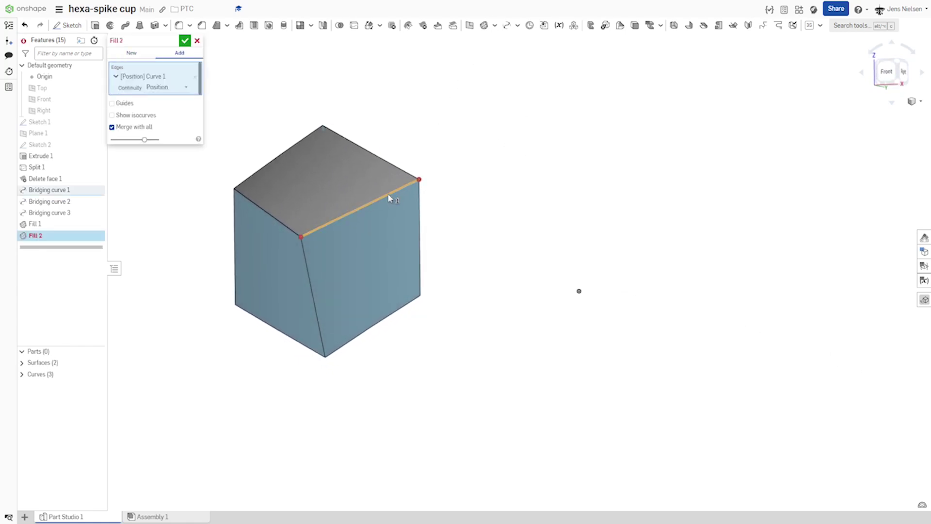
pyautogui.click(401, 309)
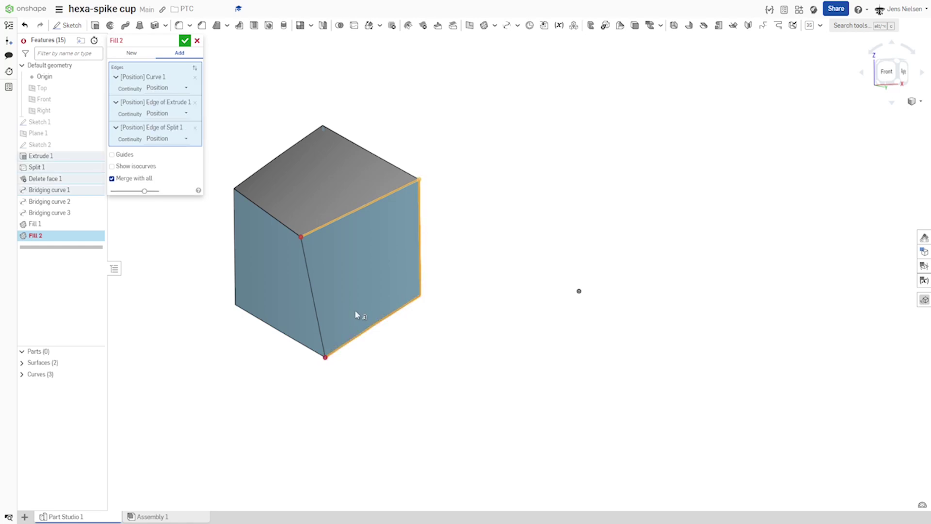
pyautogui.click(320, 337)
pyautogui.click(143, 56)
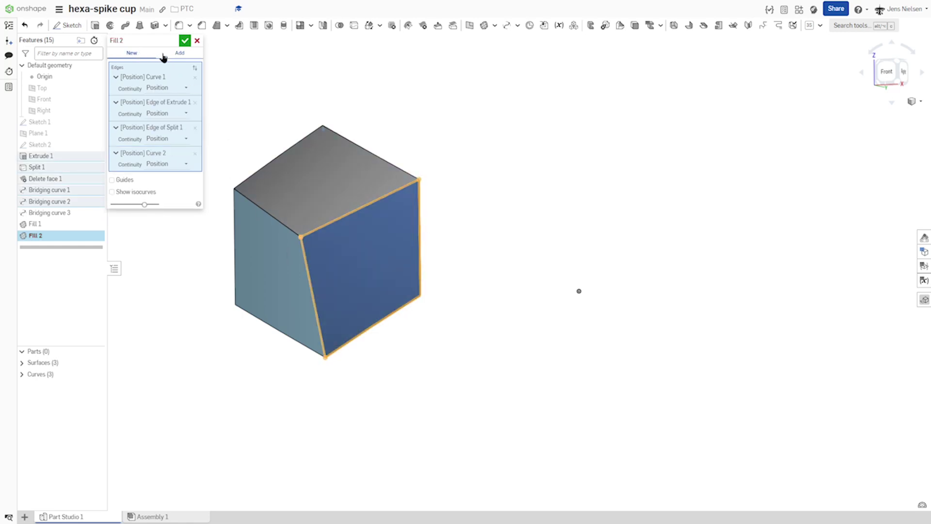
pyautogui.click(188, 41)
# Fill the spike's left face as a new surface from bridging curves 2 and 3 and the hexagon's left and lower left edges
pyautogui.moveTo(460, 140); pyautogui.dragTo(637, 157, button='right')
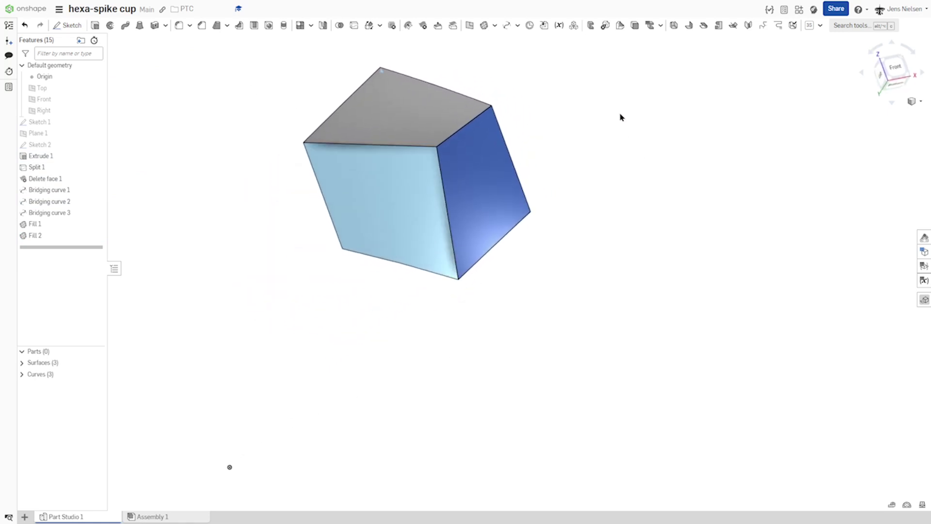
pyautogui.click(484, 26)
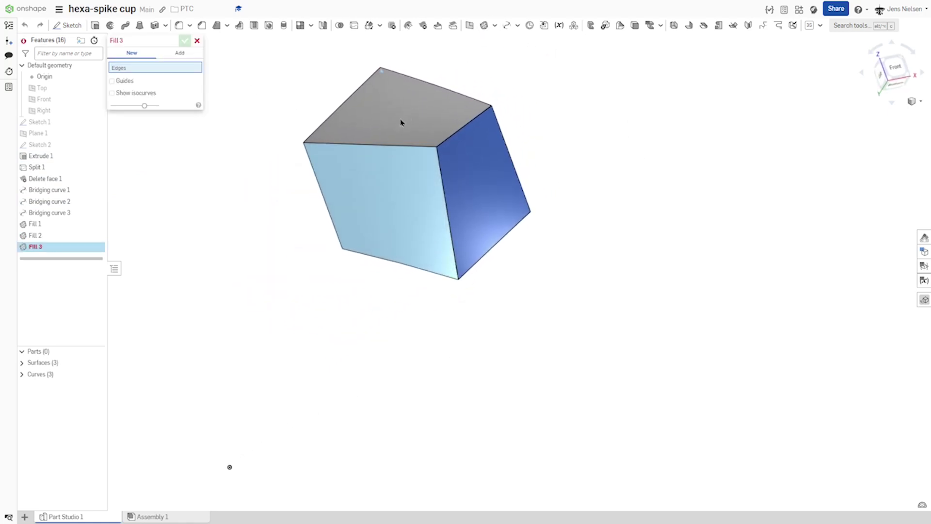
pyautogui.click(443, 190)
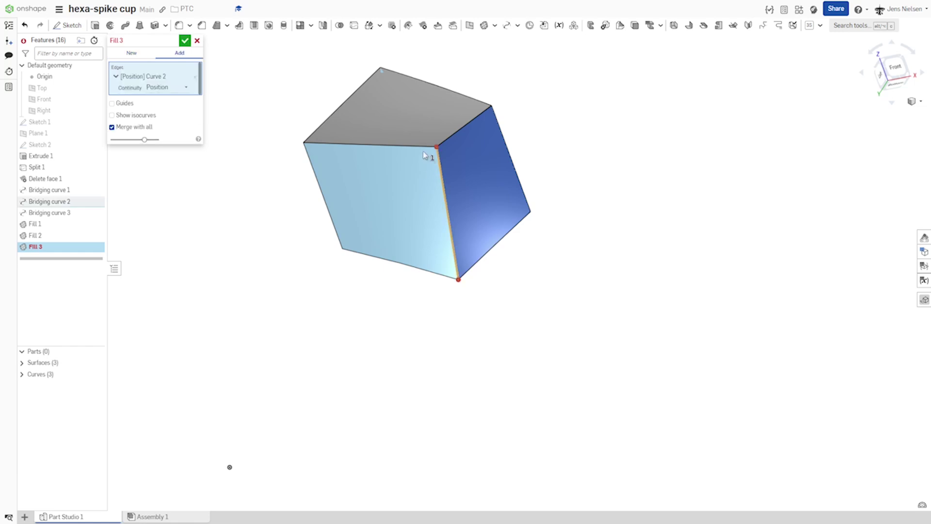
pyautogui.click(427, 147)
pyautogui.click(331, 220)
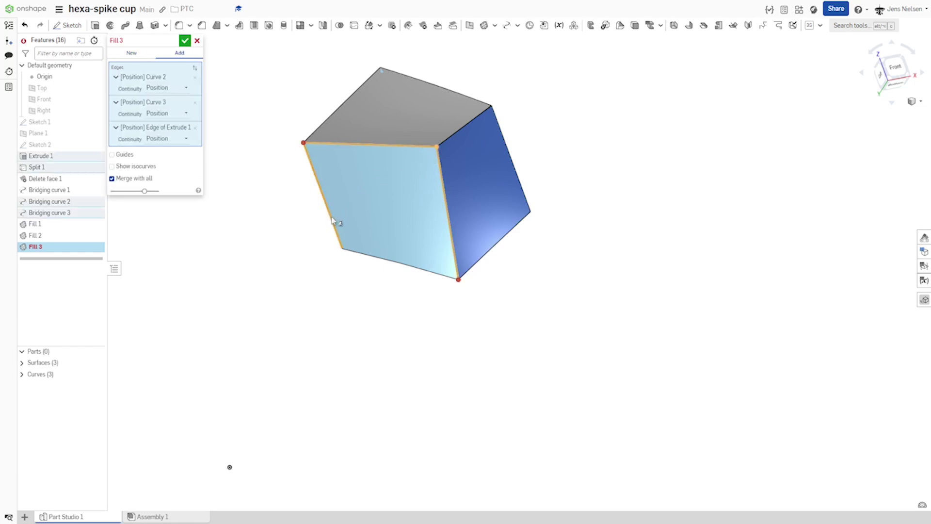
pyautogui.click(348, 250)
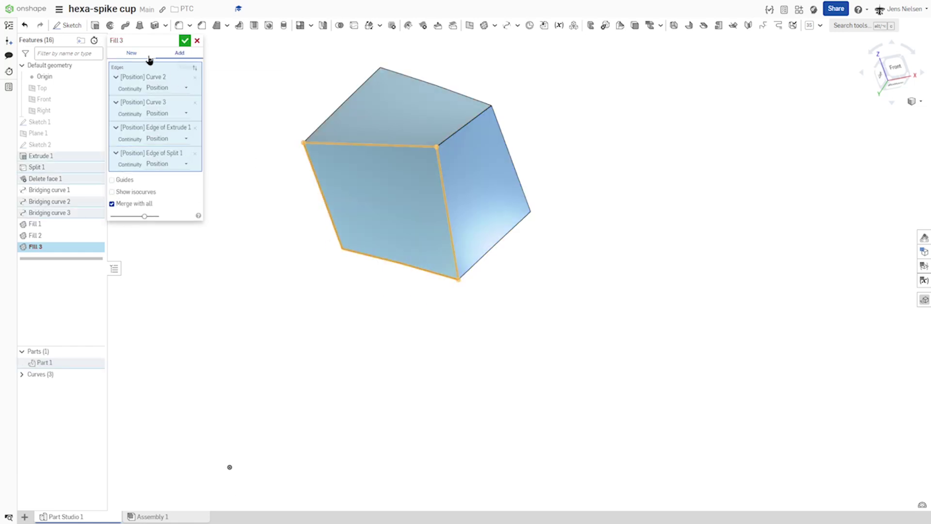
pyautogui.click(132, 53)
pyautogui.click(185, 40)
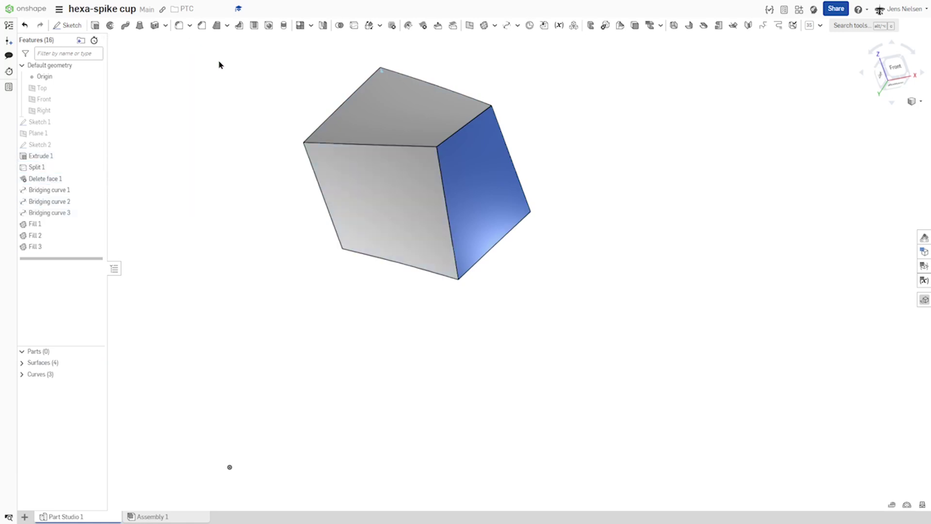
# Unite the hexagonal surface and the three fill surfaces into one solid part with a Boolean Union
pyautogui.moveTo(146, 338); pyautogui.dragTo(611, 192, button='right')
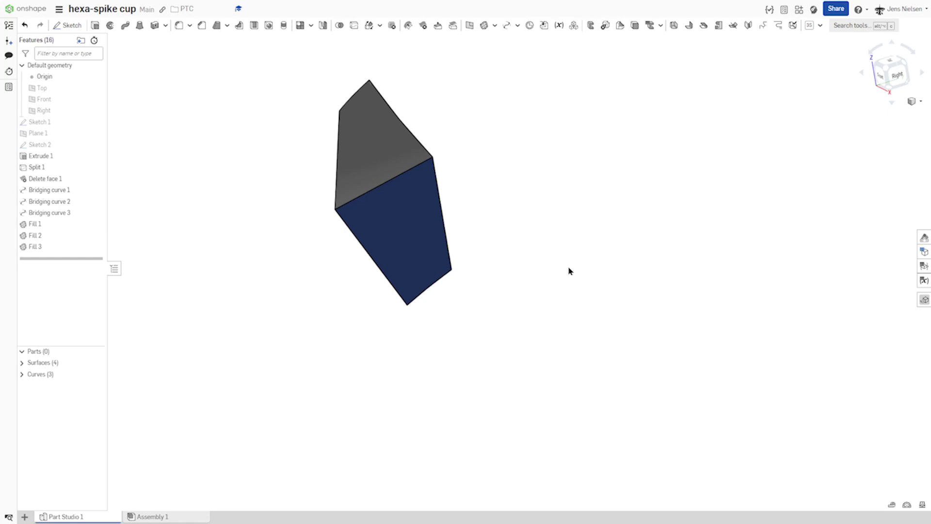
pyautogui.moveTo(569, 271); pyautogui.dragTo(349, 41, button='right')
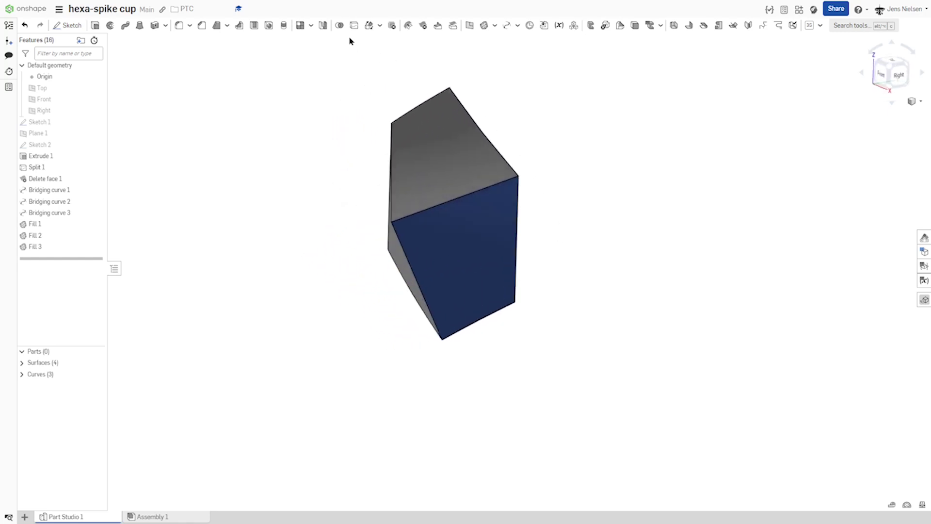
pyautogui.click(339, 25)
pyautogui.moveTo(353, 94); pyautogui.dragTo(551, 322, button='right')
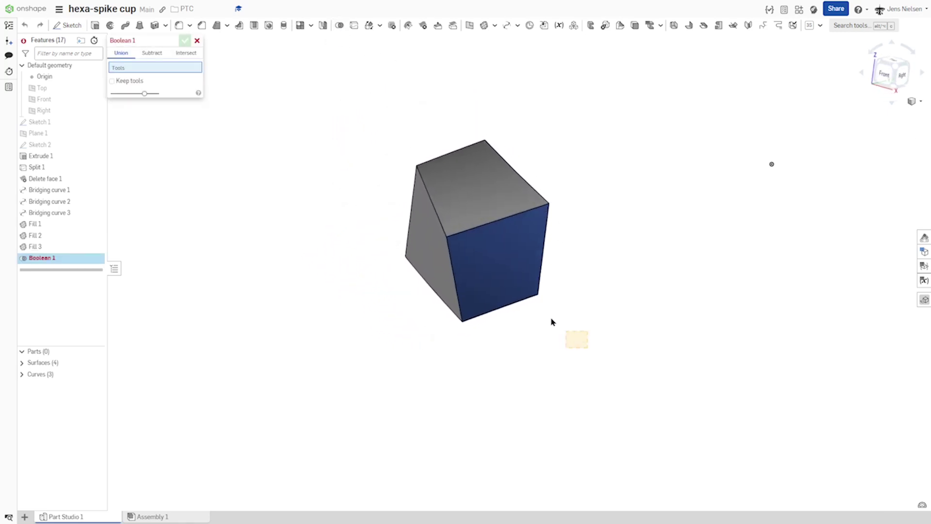
pyautogui.moveTo(551, 322); pyautogui.dragTo(337, 110)
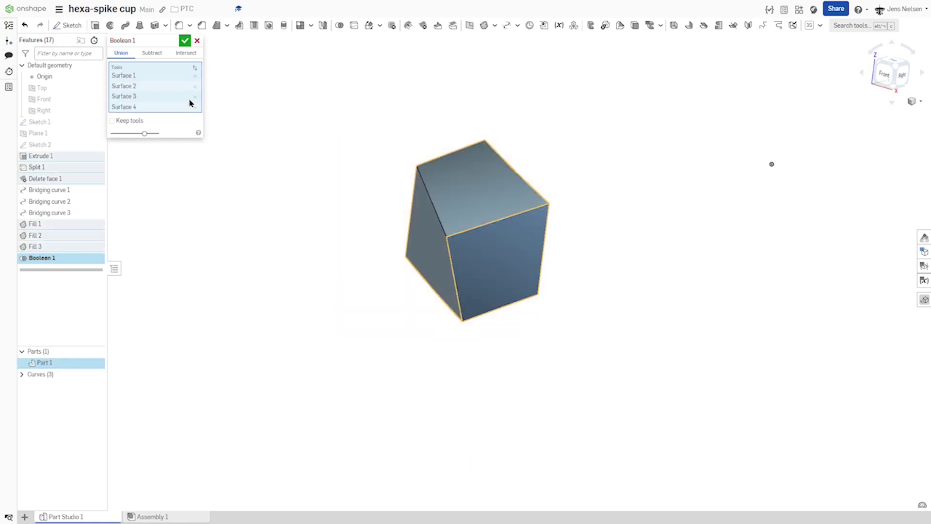
pyautogui.click(184, 42)
# Rename the united spike part as hexa
pyautogui.hotkey('shift', '7')
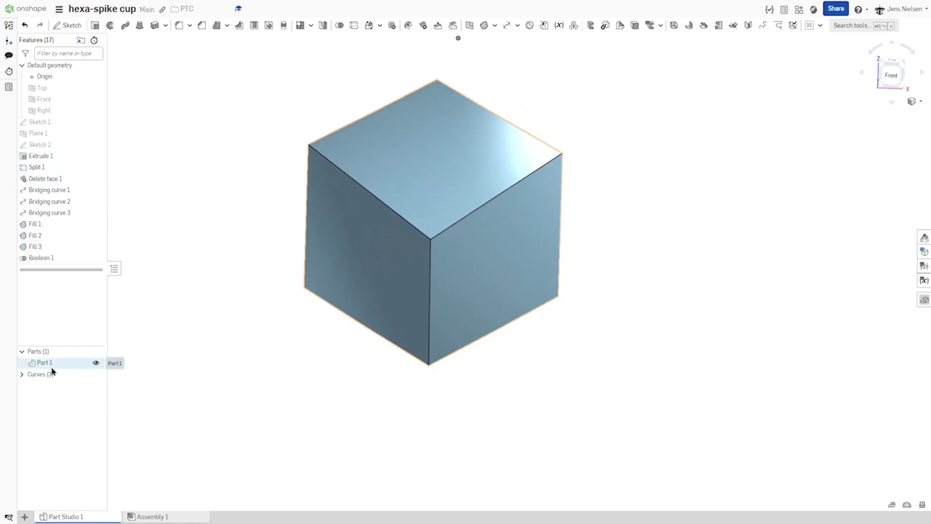
pyautogui.rightClick(58, 365)
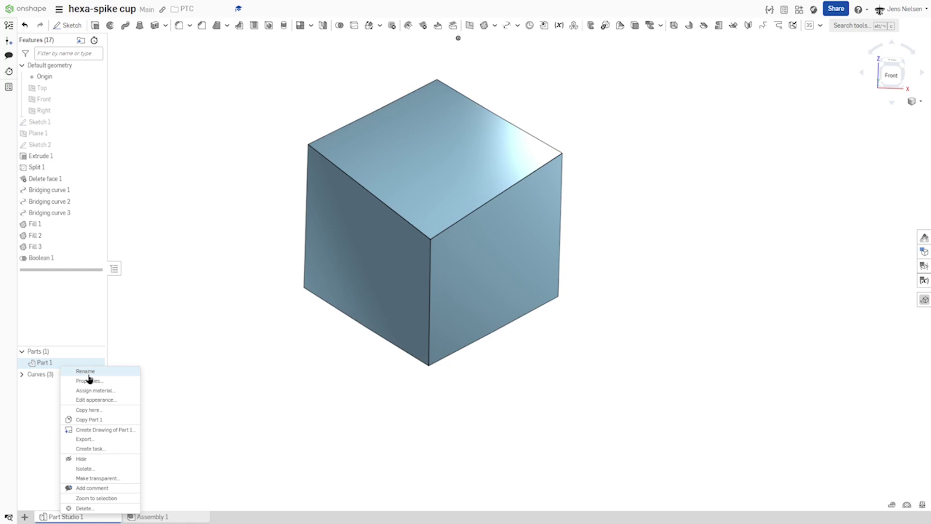
pyautogui.click(86, 371)
pyautogui.write('hexa')
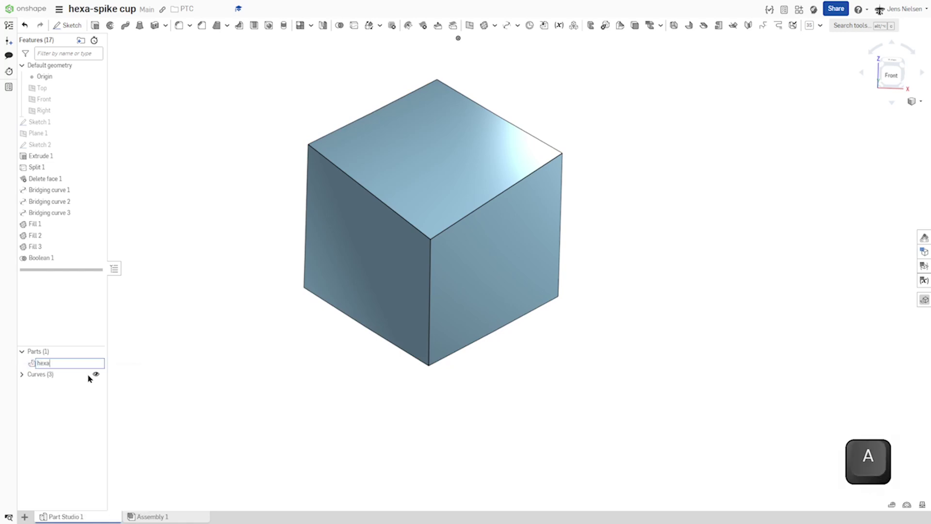
pyautogui.press('Return')
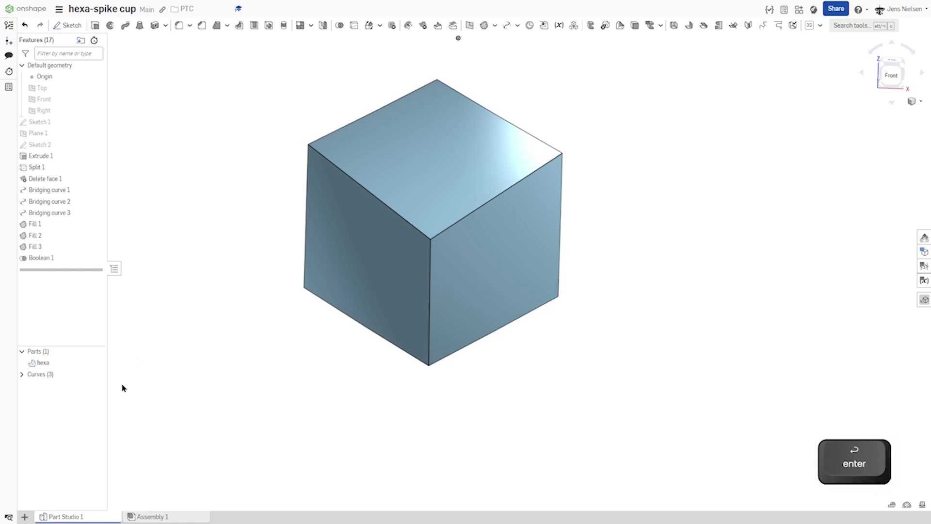
# Face-blend the spike's upper face with its left face using a 1 mm radius rolling-ball cross section
pyautogui.moveTo(125, 383); pyautogui.dragTo(210, 169, button='right')
pyautogui.click(189, 26)
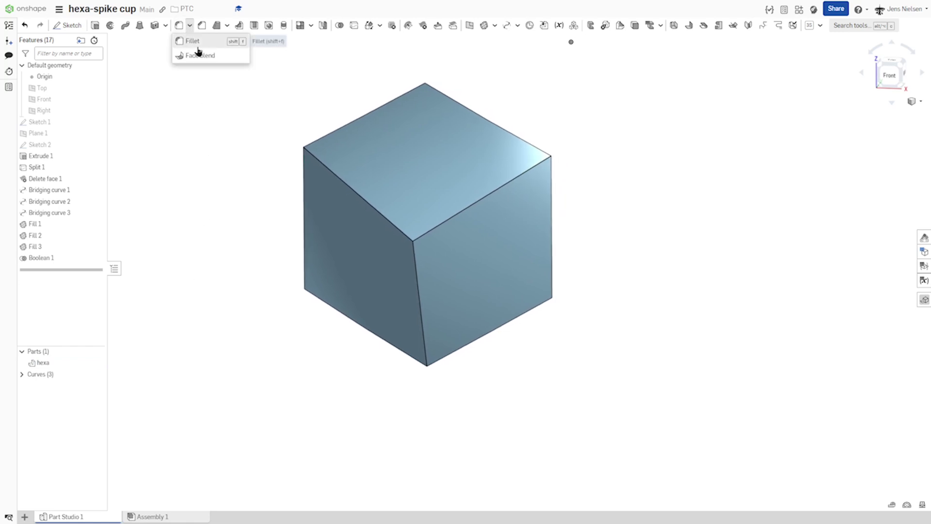
pyautogui.click(198, 55)
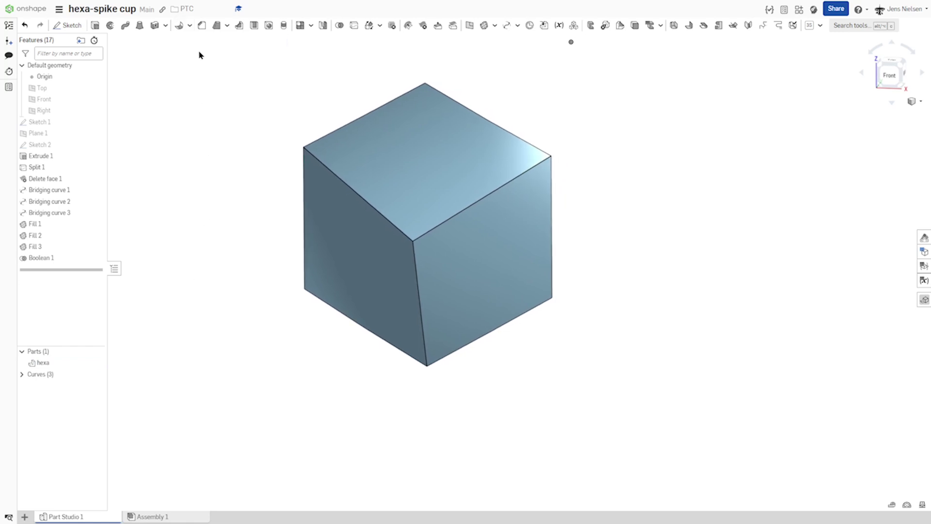
pyautogui.click(360, 180)
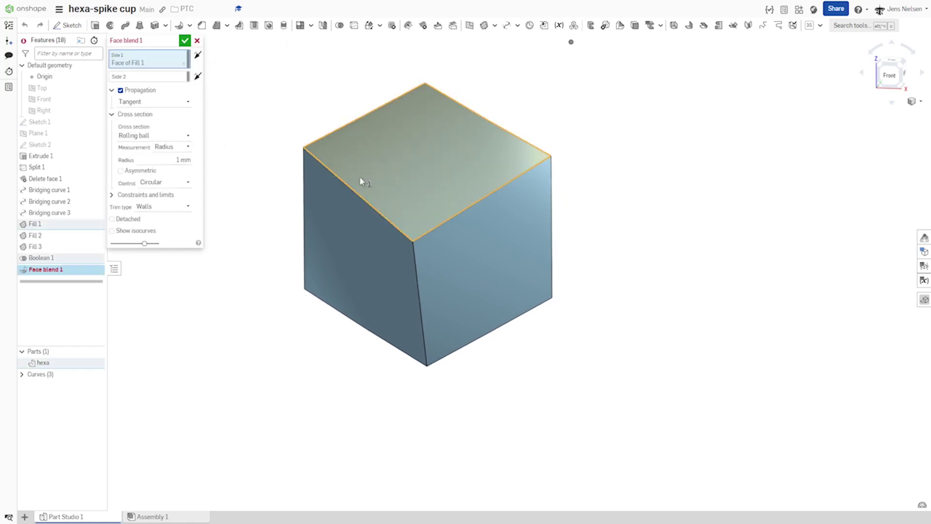
pyautogui.click(155, 77)
pyautogui.click(327, 242)
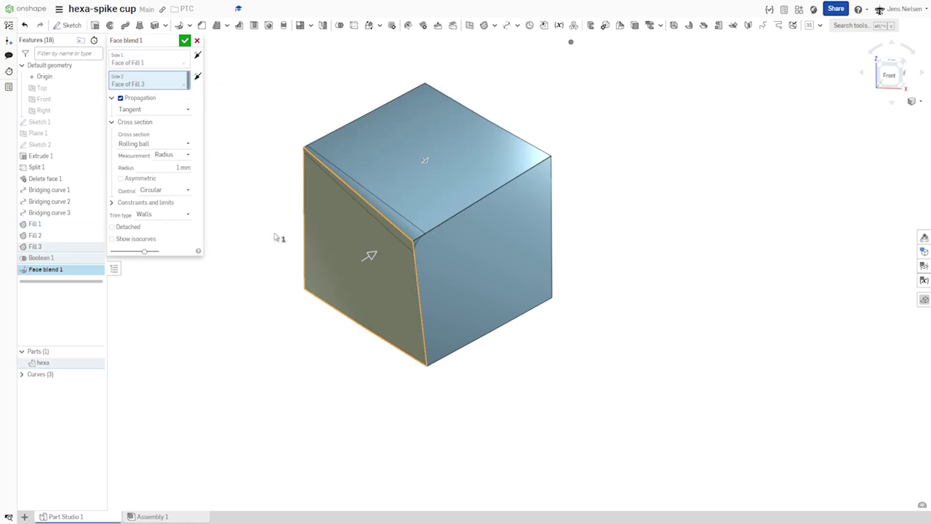
pyautogui.click(185, 40)
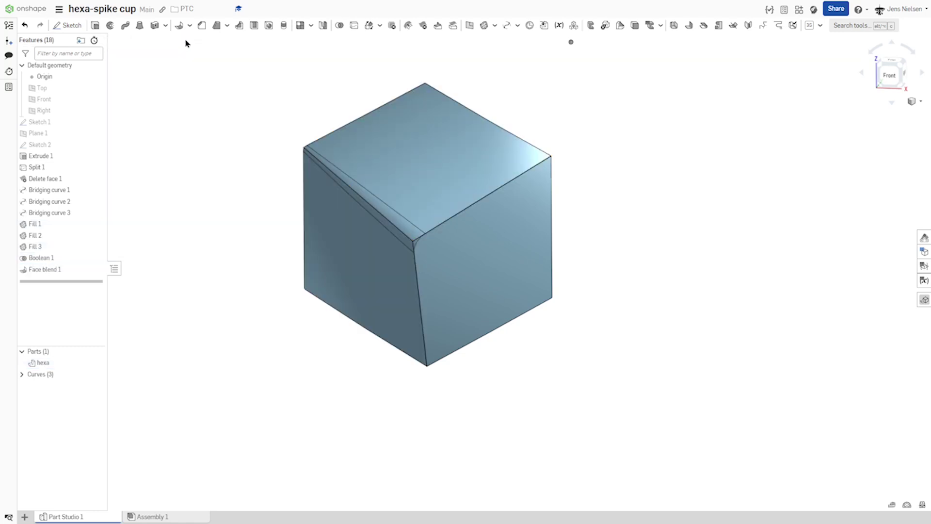
# Face-blend the spike's right face with its upper face using a 1 mm radius rolling-ball cross section
pyautogui.click(179, 28)
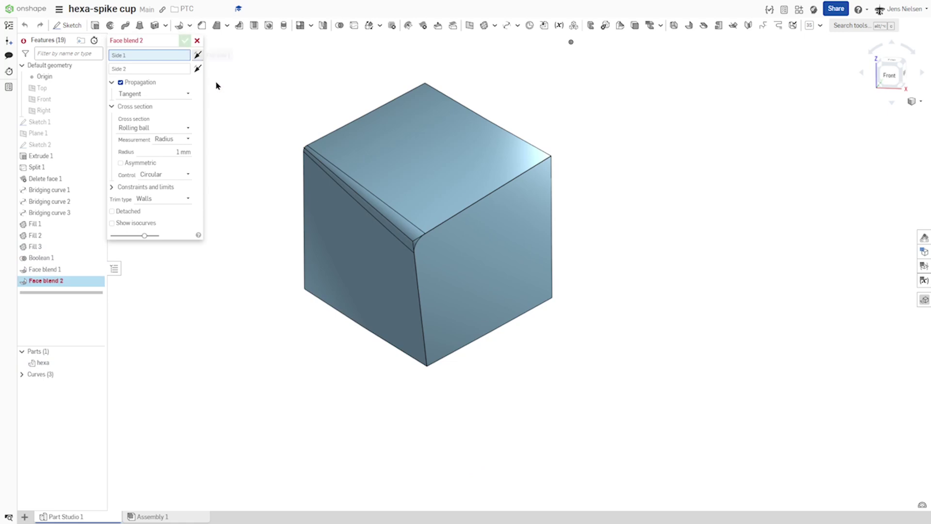
pyautogui.click(469, 250)
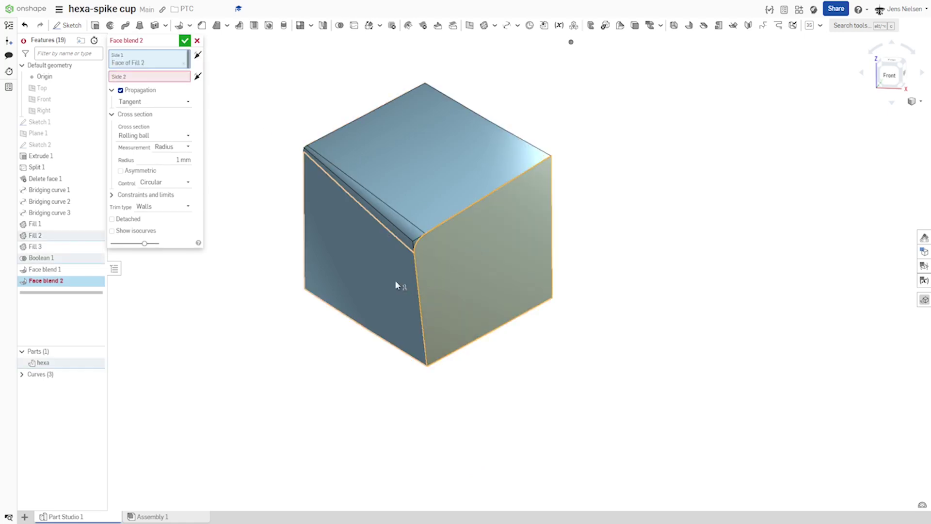
pyautogui.click(162, 76)
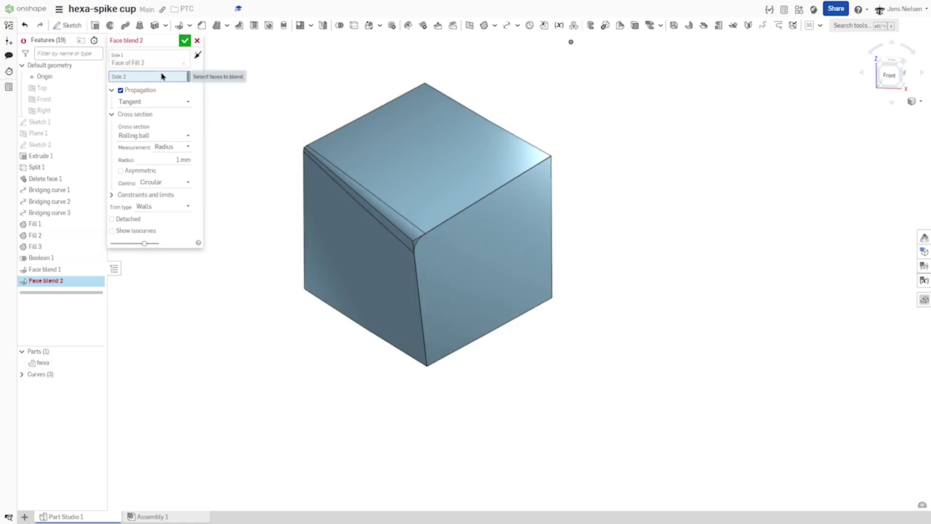
pyautogui.click(422, 189)
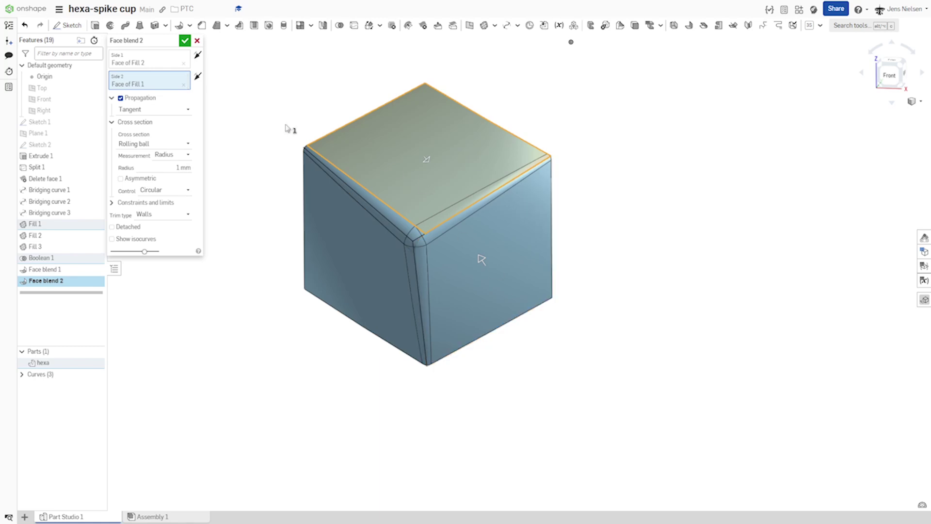
pyautogui.click(184, 41)
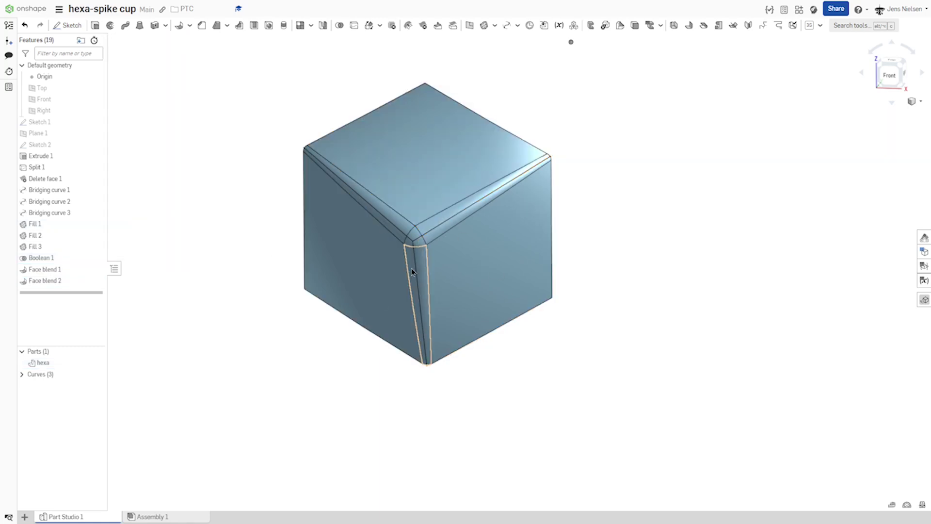
# Hide all the bridging curves so only the blended hexa part is displayed
pyautogui.scroll(1, 385, 306)
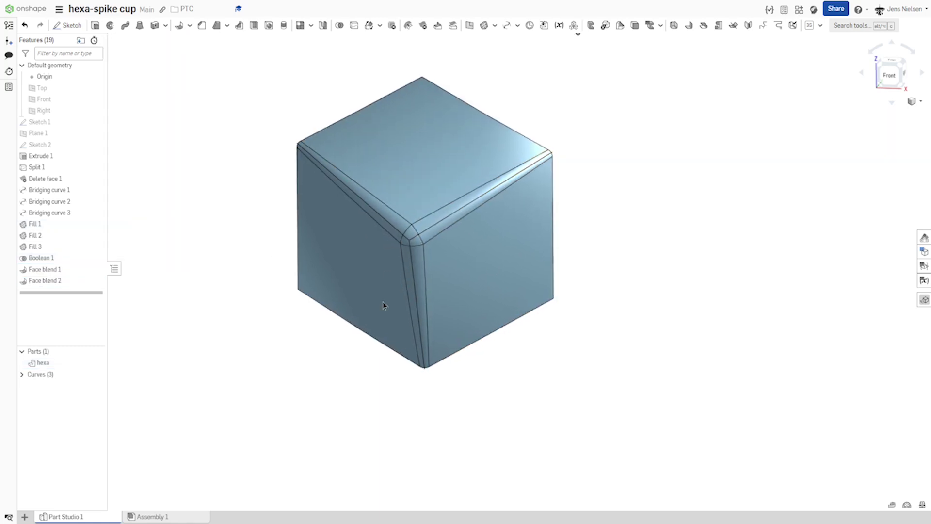
pyautogui.moveTo(385, 305); pyautogui.dragTo(289, 289, button='right')
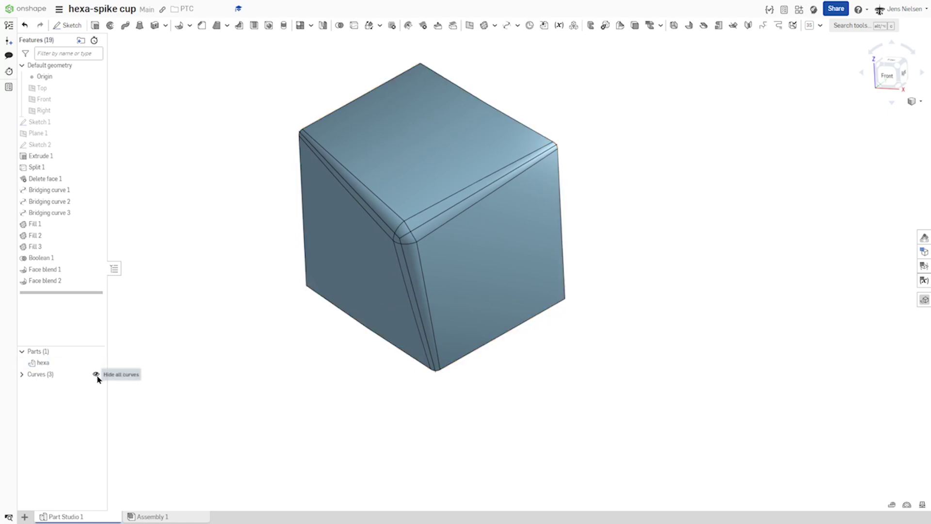
pyautogui.click(97, 373)
pyautogui.press('Left')
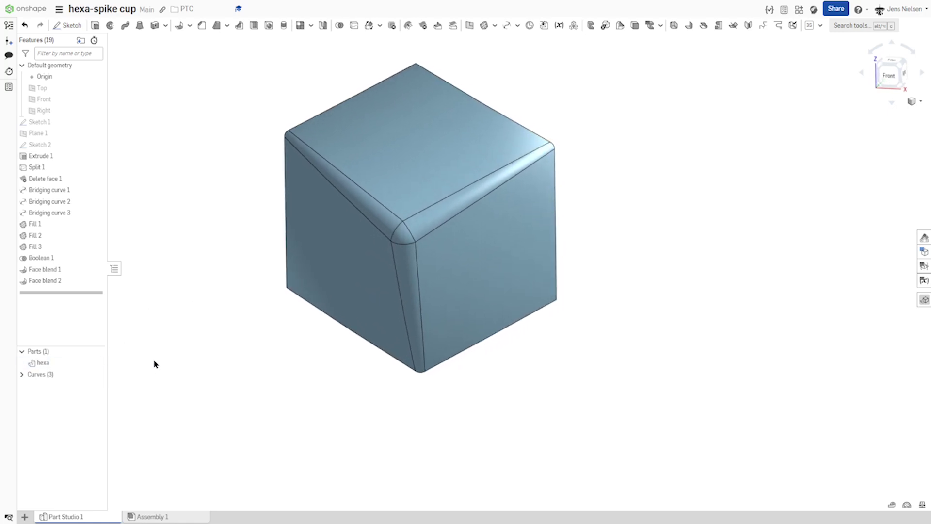
# Change the hexa part's appearance to a light grey from the colour palette
pyautogui.rightClick(67, 364)
pyautogui.click(111, 403)
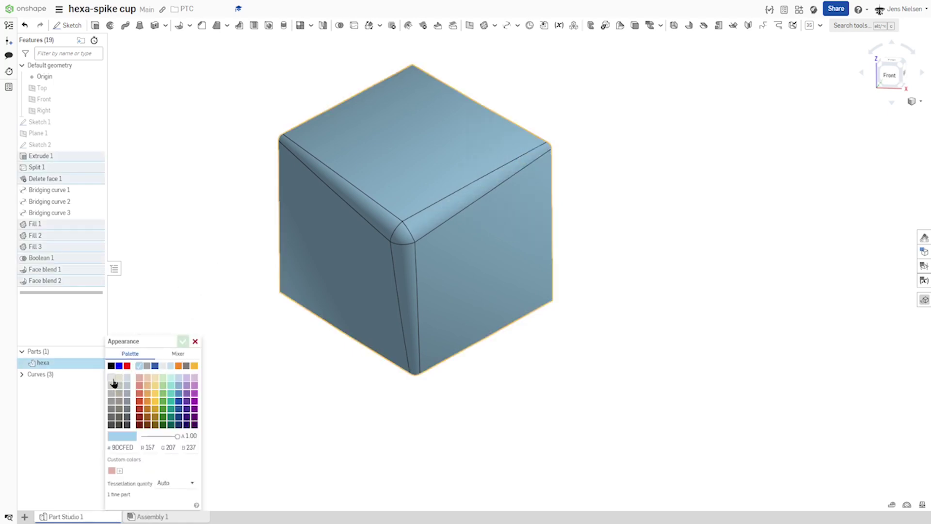
pyautogui.click(113, 383)
pyautogui.click(184, 342)
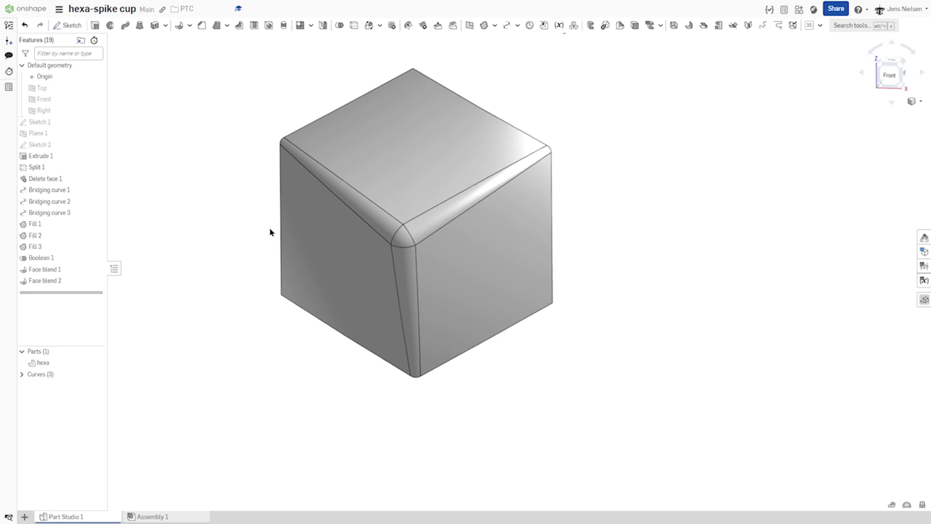
# Show Sketch 1 and place a mate connector on its centre vertex, with a curve of the sketch as owner entity
pyautogui.moveTo(83, 122)
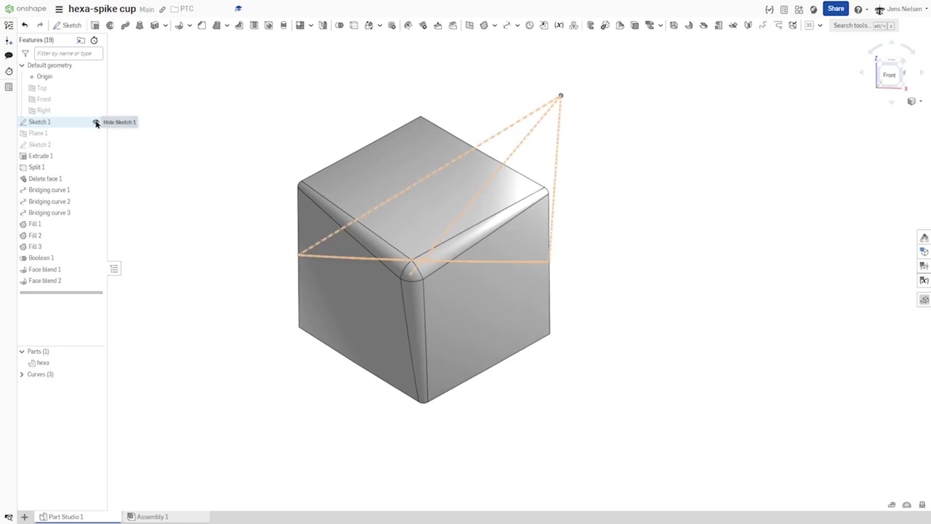
pyautogui.click(96, 123)
pyautogui.moveTo(262, 121); pyautogui.dragTo(557, 133, button='right')
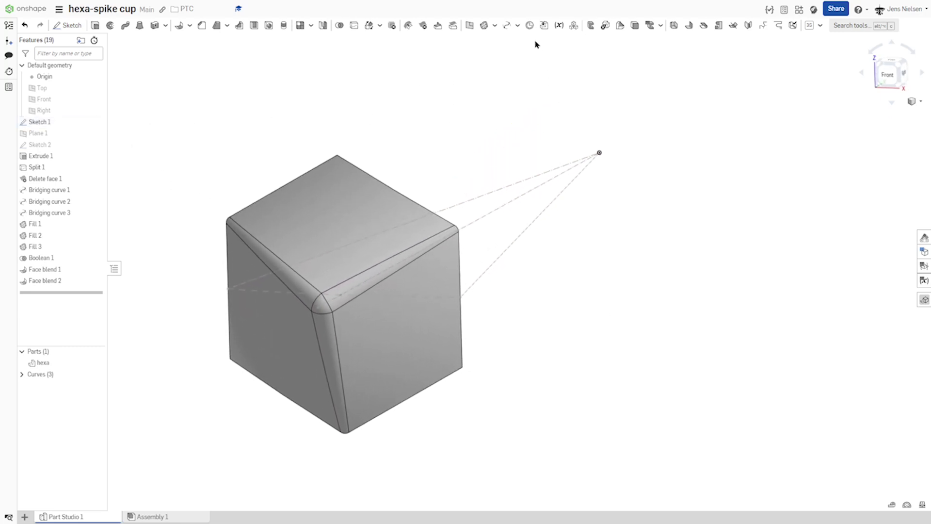
pyautogui.click(529, 26)
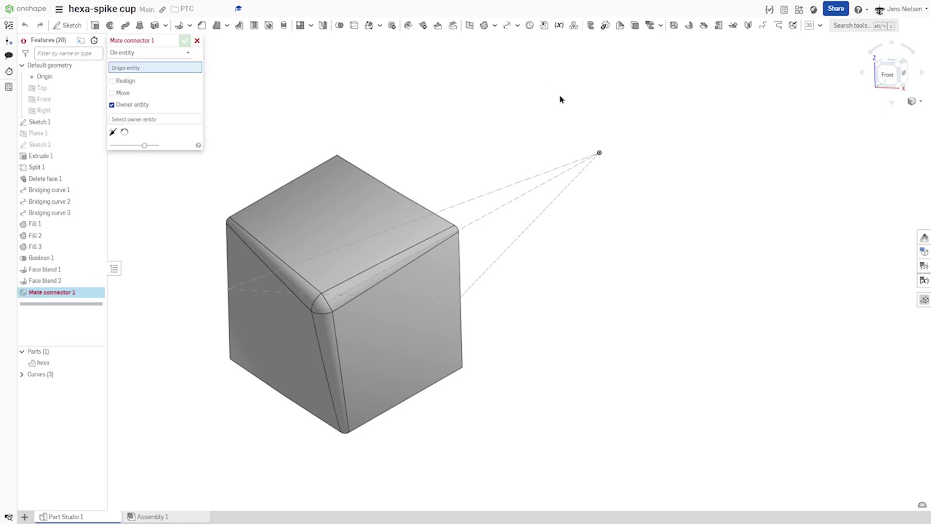
pyautogui.click(601, 153)
pyautogui.press('Left')
pyautogui.press('Left')
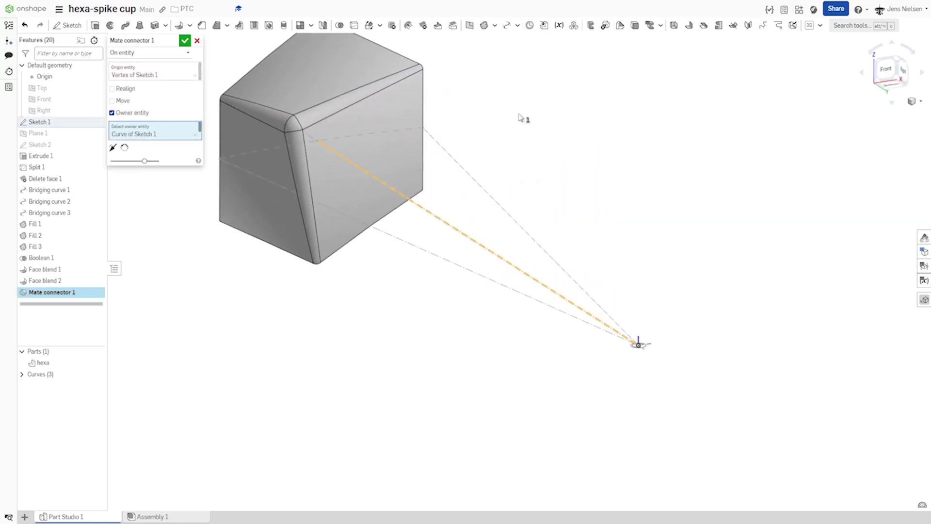
pyautogui.click(185, 40)
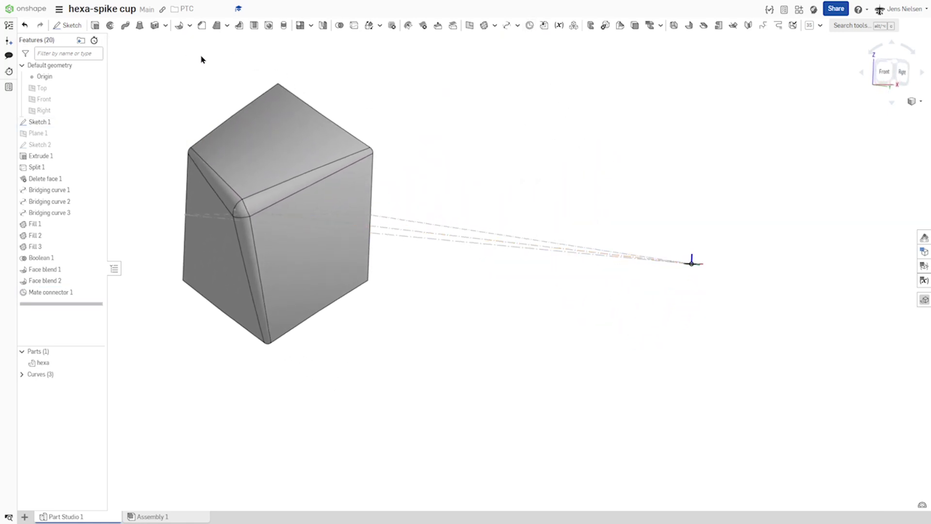
# Circular-pattern the hexa part as new parts around Mate connector 1, with 18 equally spaced instances over 360 degrees
pyautogui.hotkey('shift', '7')
pyautogui.click(311, 26)
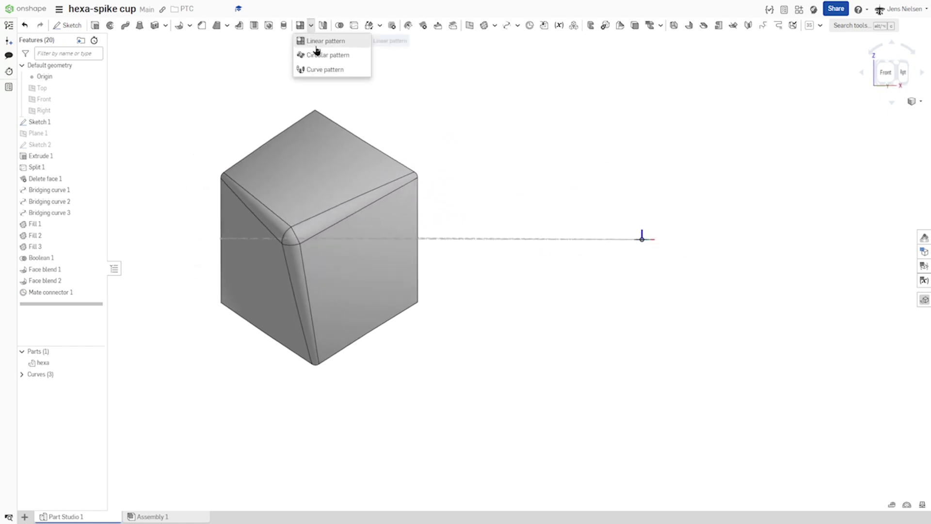
pyautogui.click(316, 54)
pyautogui.click(298, 149)
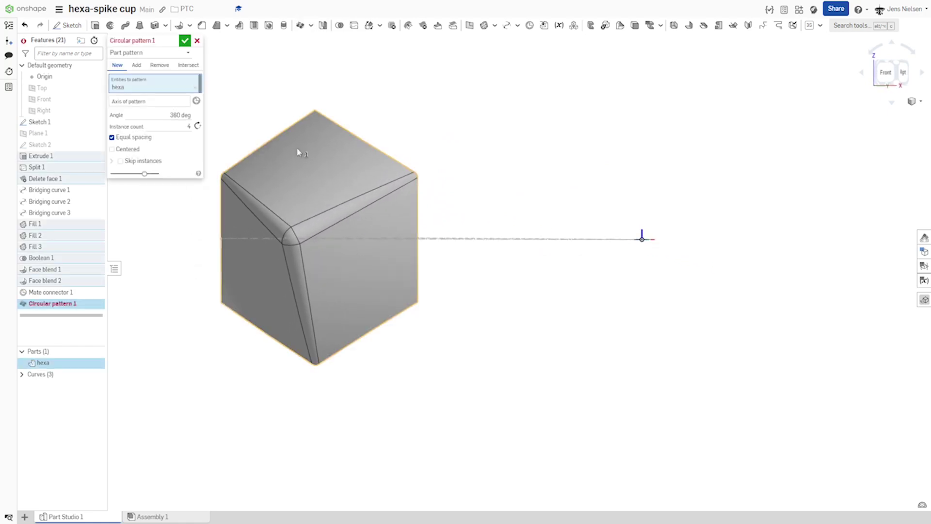
pyautogui.click(193, 100)
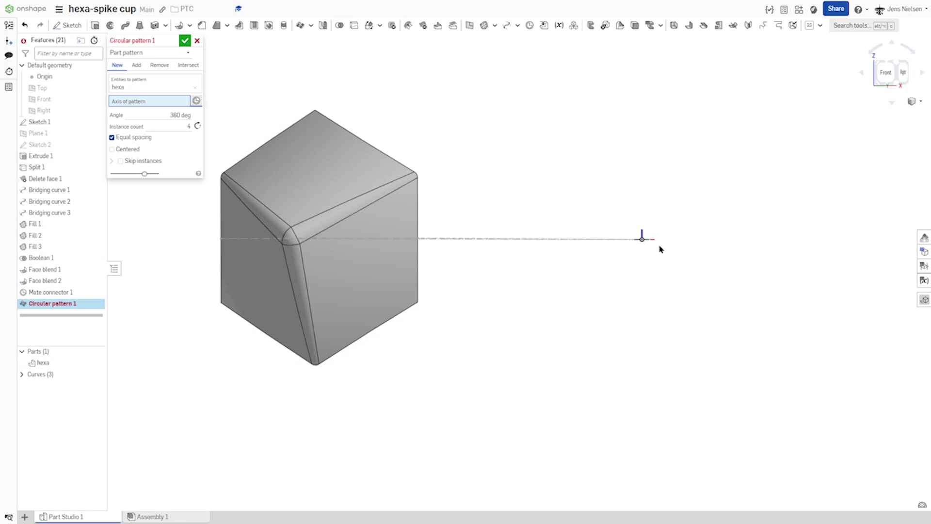
pyautogui.moveTo(659, 249); pyautogui.dragTo(647, 103, button='right')
pyautogui.click(652, 95)
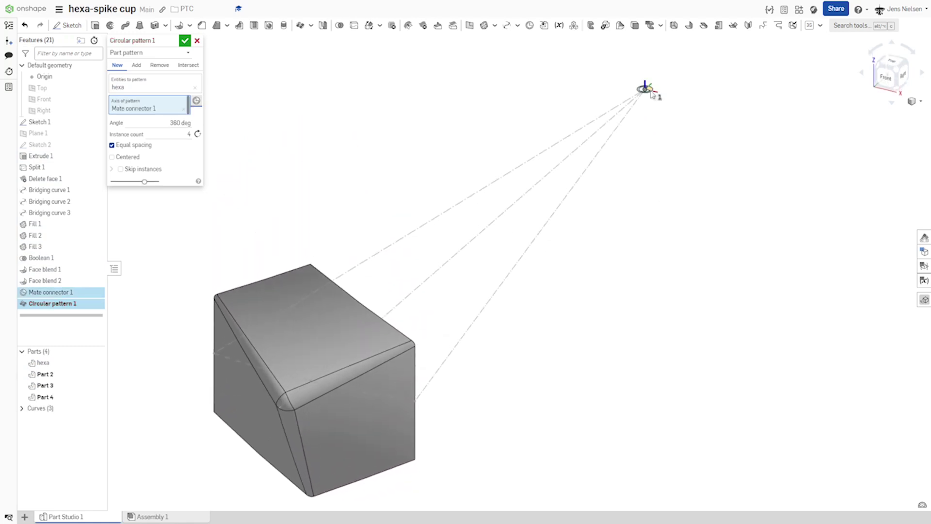
pyautogui.click(188, 134)
pyautogui.write('18')
pyautogui.press('Tab')
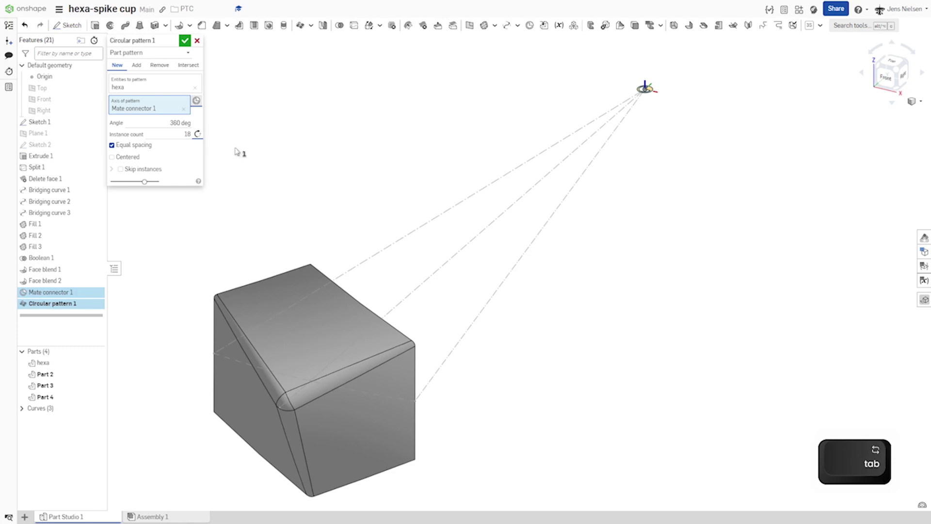
pyautogui.scroll(-3, 286, 132)
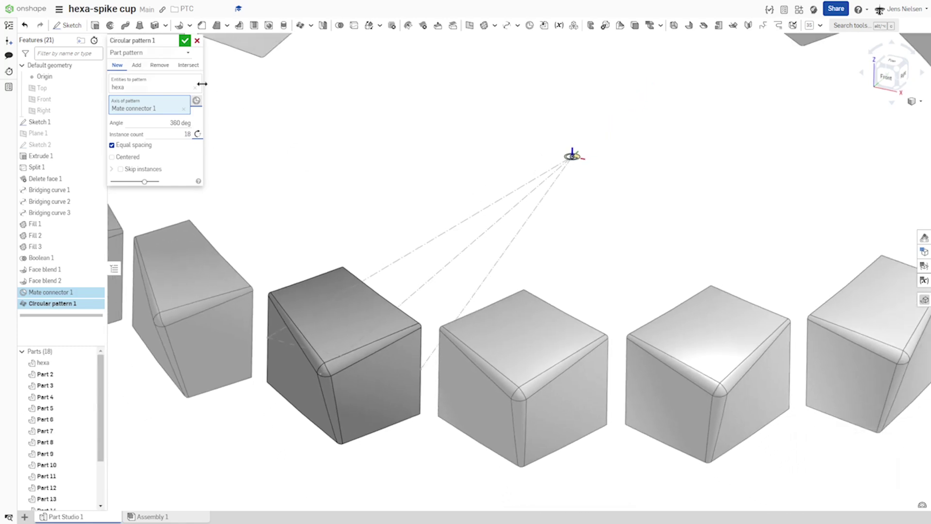
pyautogui.click(186, 42)
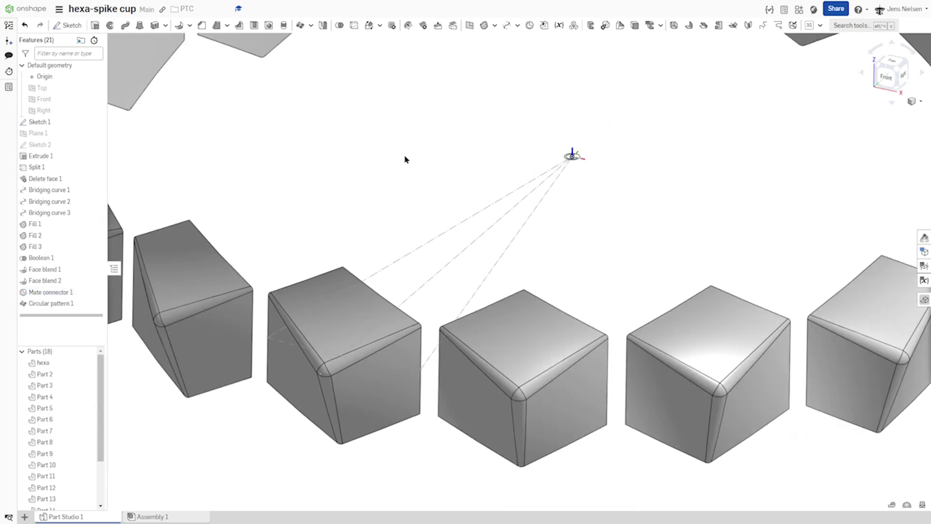
# Combine all 18 spike parts of the ring into one open composite part
pyautogui.scroll(-4, 408, 160)
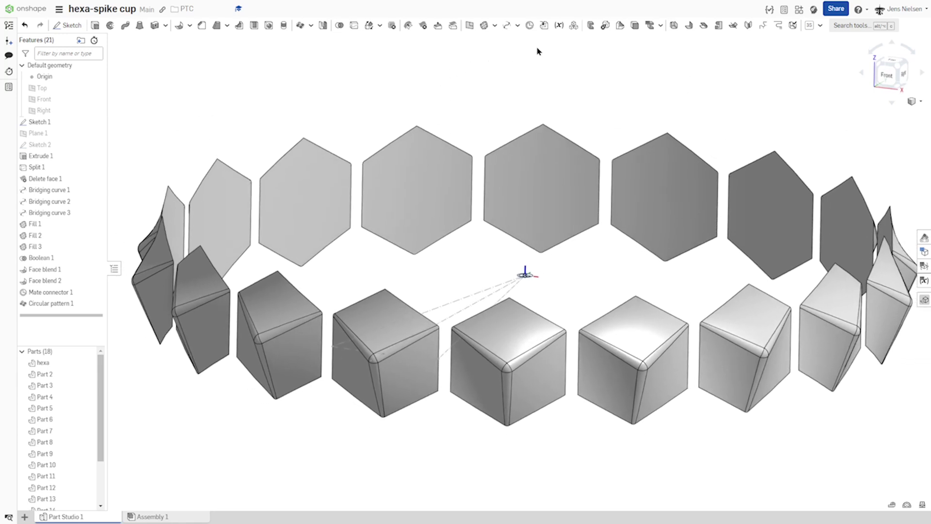
pyautogui.click(574, 26)
pyautogui.scroll(-3, 589, 109)
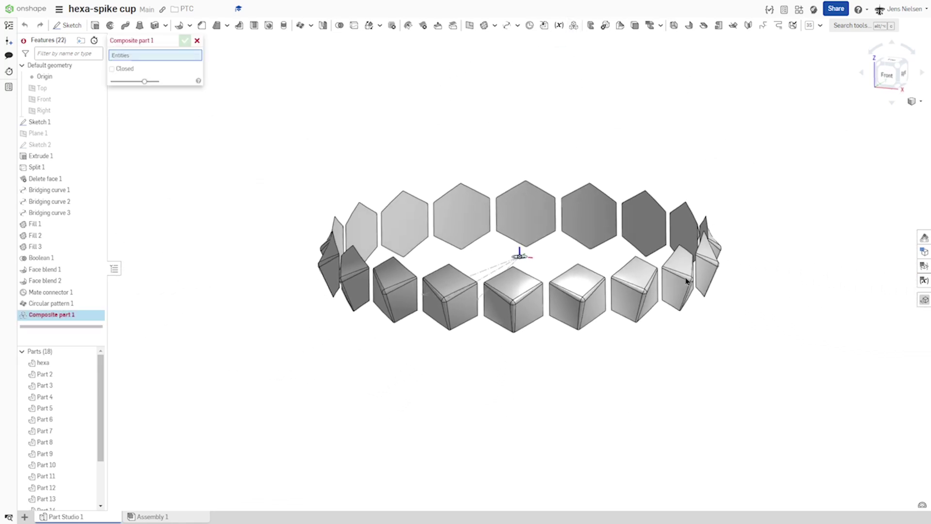
pyautogui.moveTo(762, 345); pyautogui.dragTo(280, 168)
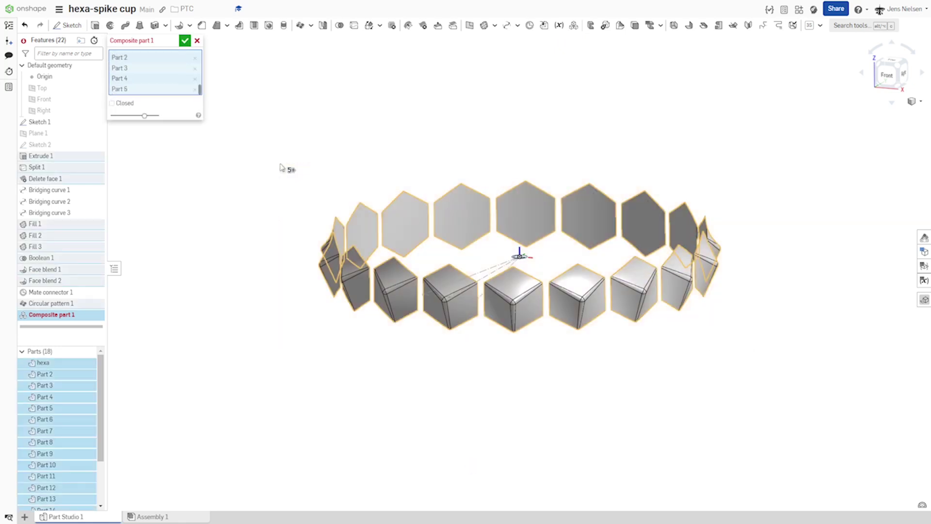
pyautogui.click(186, 42)
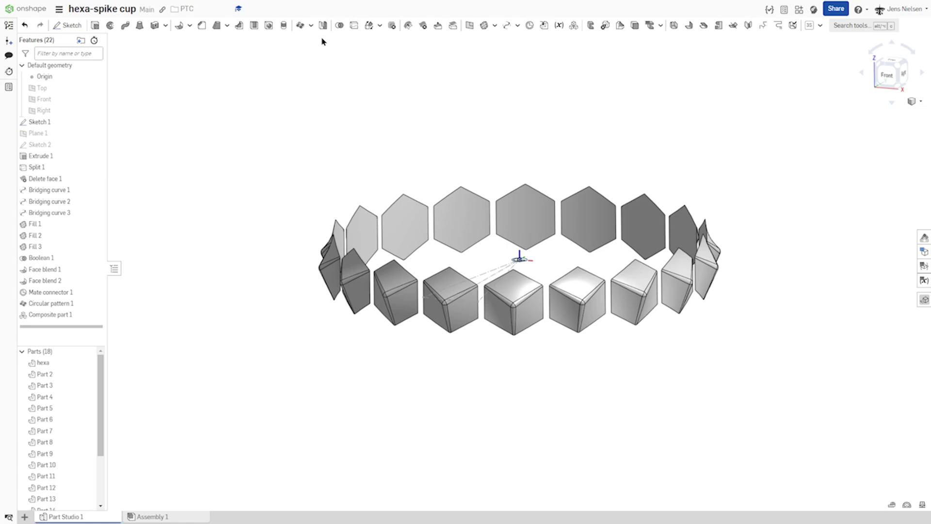
# Copy Composite part 1 upward with a Translate by XYZ transform, using a Z offset of 13 mm
pyautogui.click(369, 26)
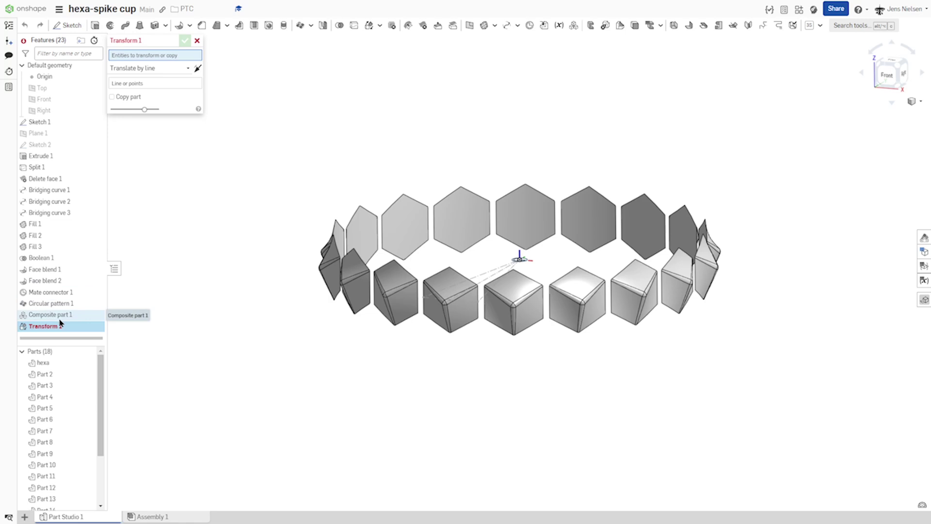
pyautogui.click(20, 352)
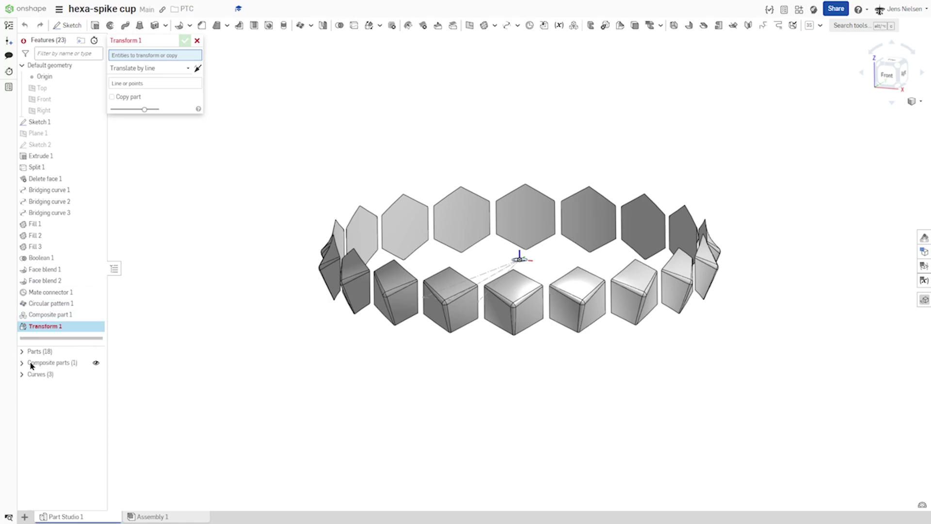
pyautogui.click(30, 365)
pyautogui.click(46, 374)
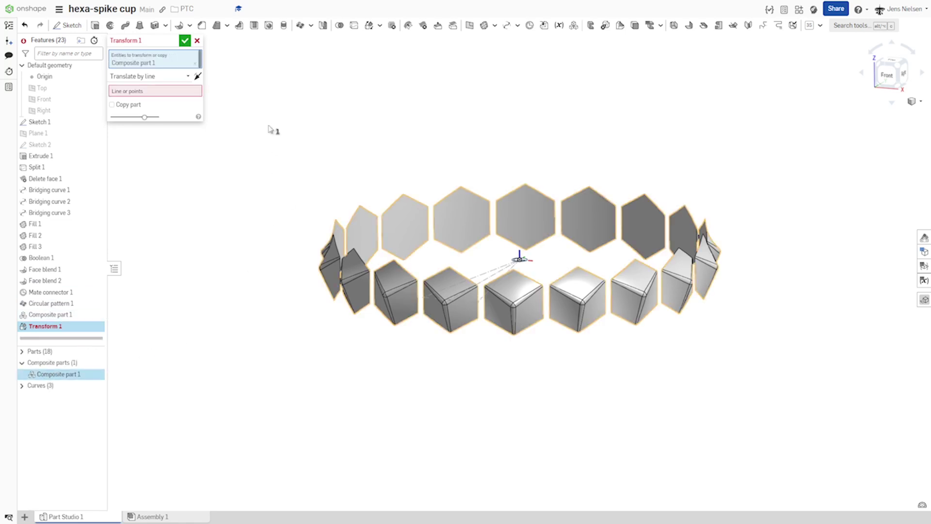
pyautogui.click(189, 76)
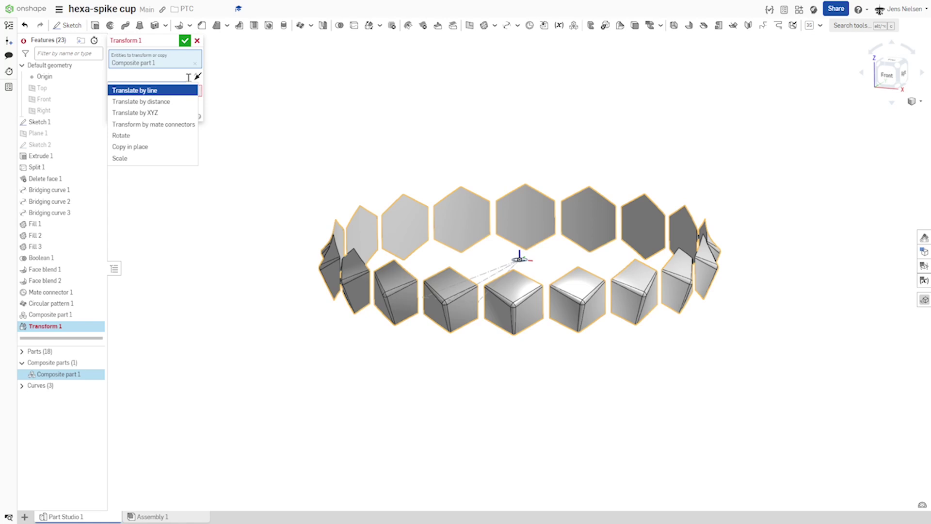
pyautogui.click(145, 112)
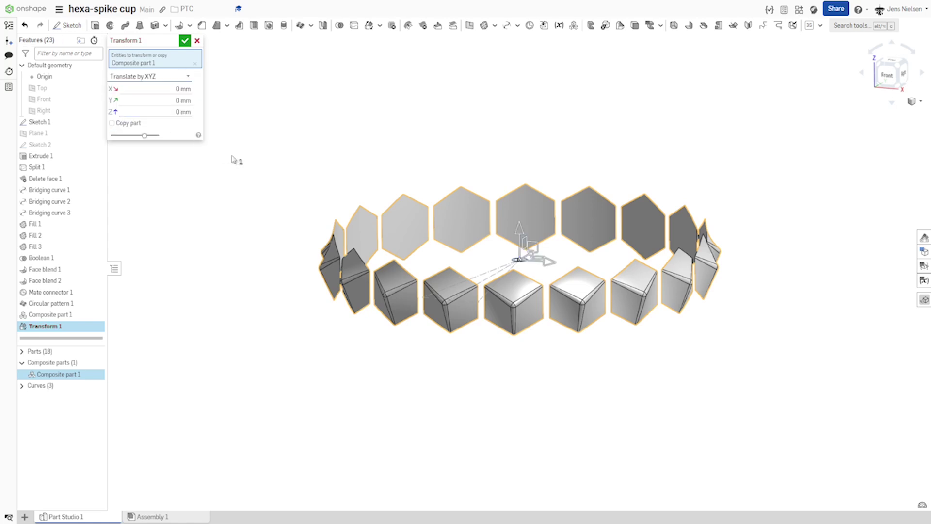
pyautogui.moveTo(459, 224); pyautogui.dragTo(439, 191, button='right')
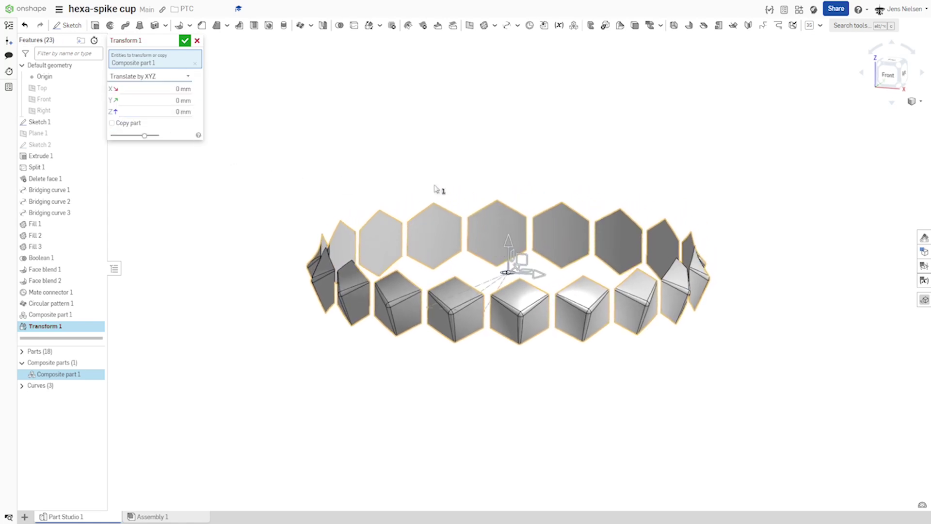
pyautogui.click(115, 125)
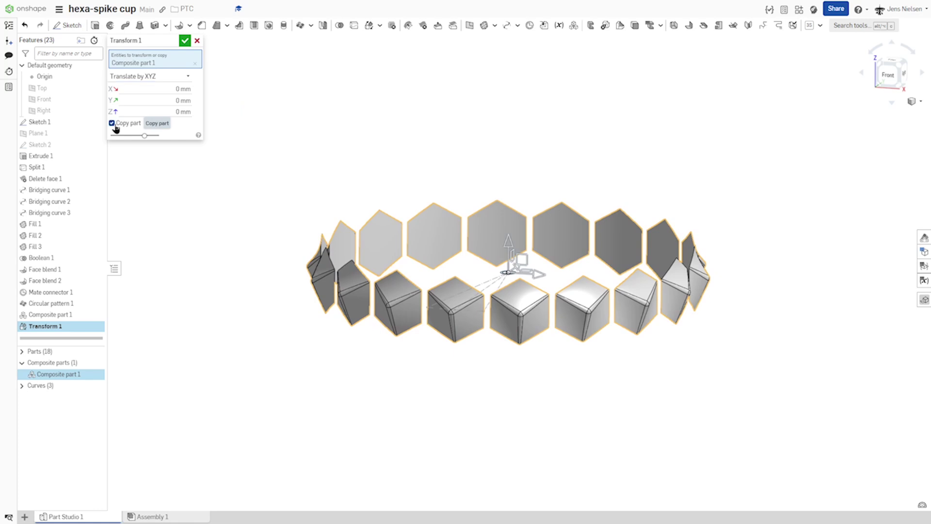
pyautogui.click(180, 112)
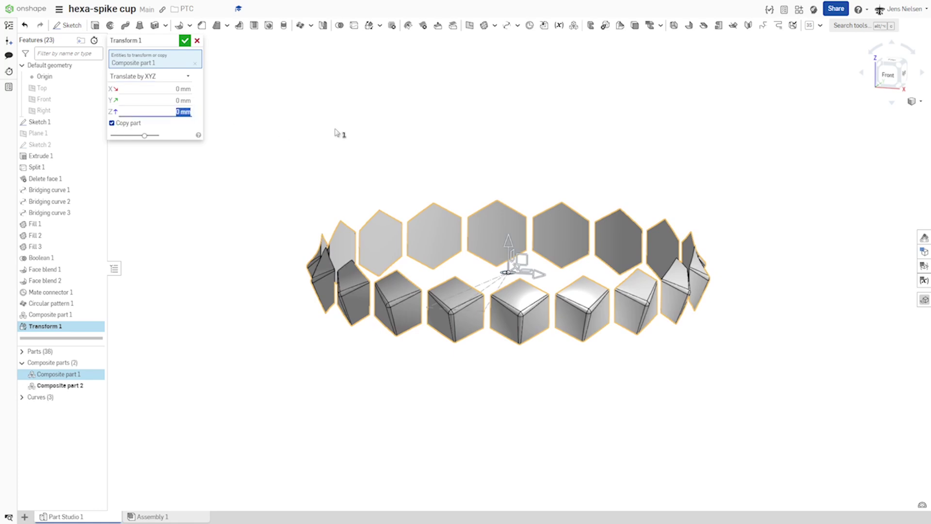
pyautogui.write('13')
pyautogui.press('Tab')
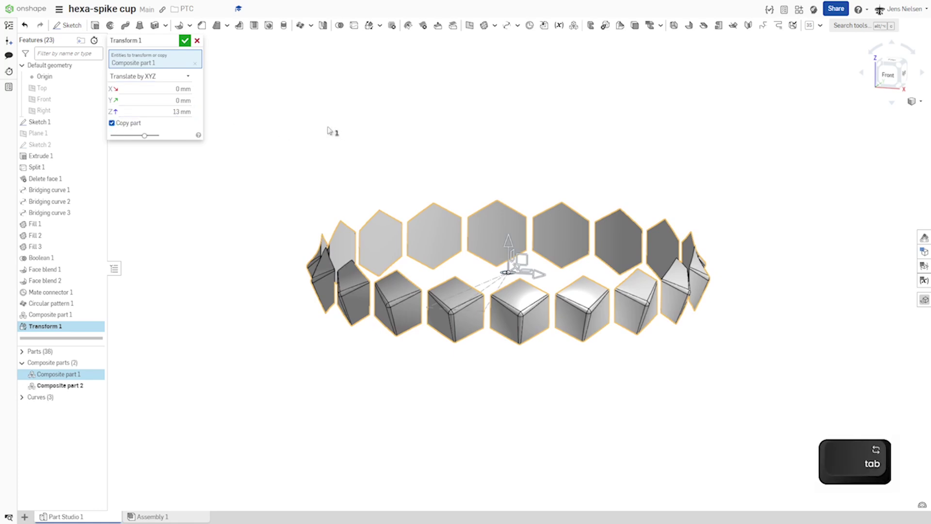
pyautogui.click(185, 40)
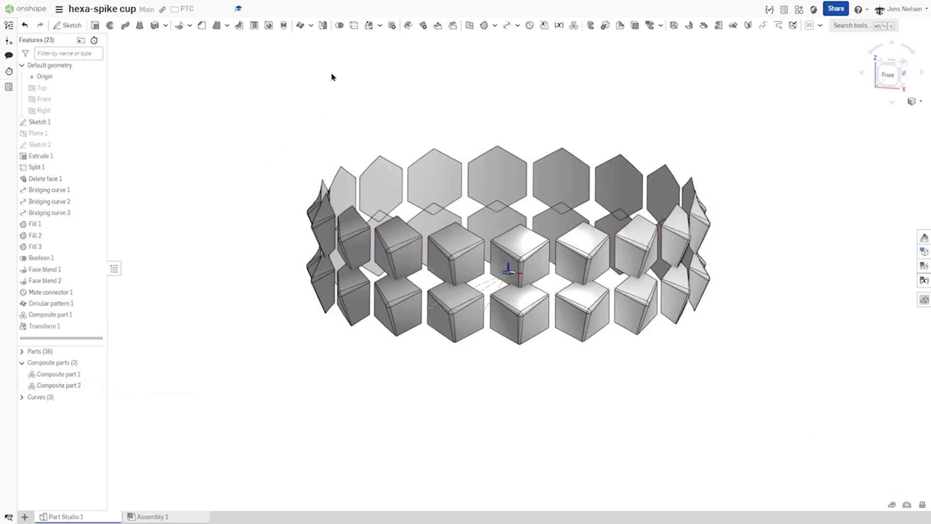
# Rotate Composite part 2 by 10 degrees around Mate connector 1 without copying it, and view the rings from the front
pyautogui.moveTo(341, 73); pyautogui.dragTo(364, 85, button='right')
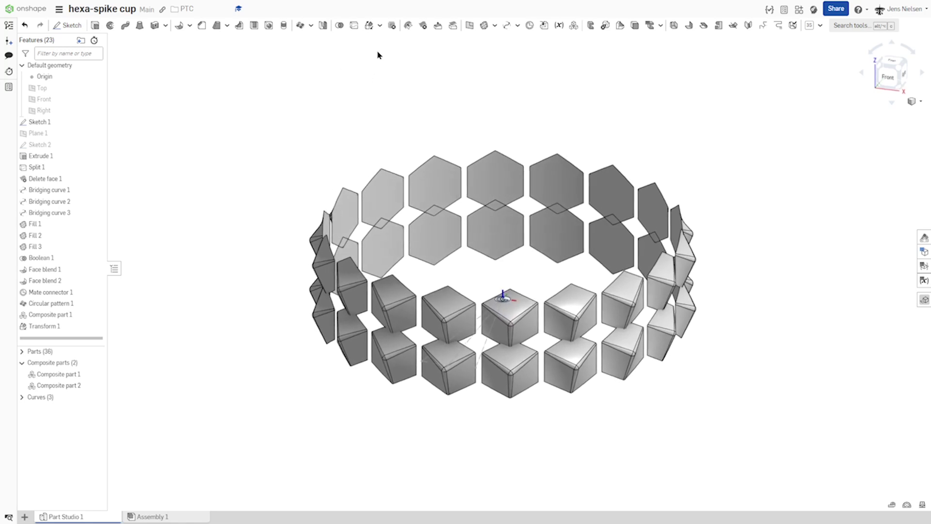
pyautogui.click(369, 30)
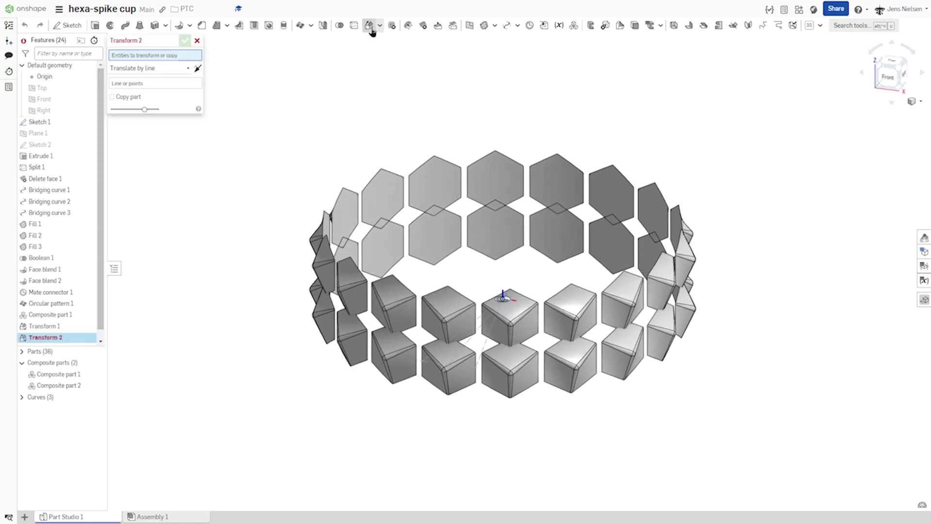
pyautogui.click(186, 67)
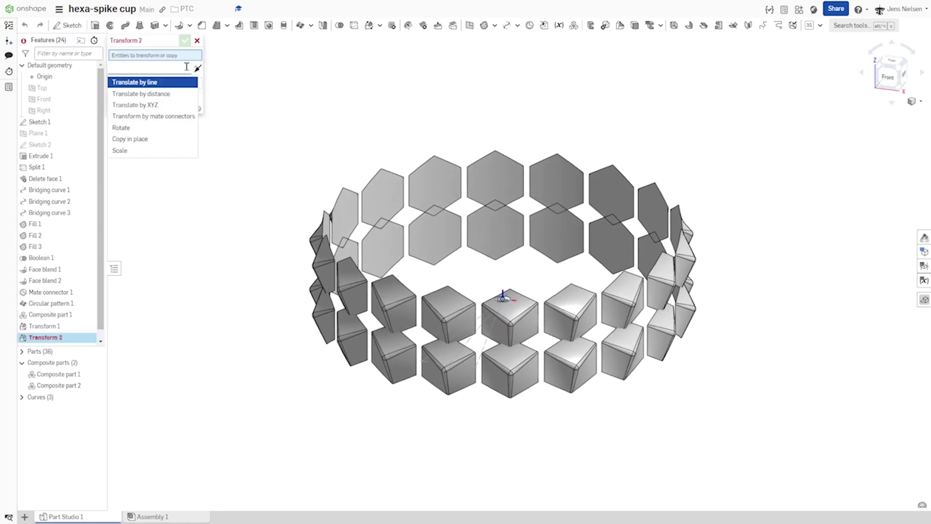
pyautogui.click(128, 129)
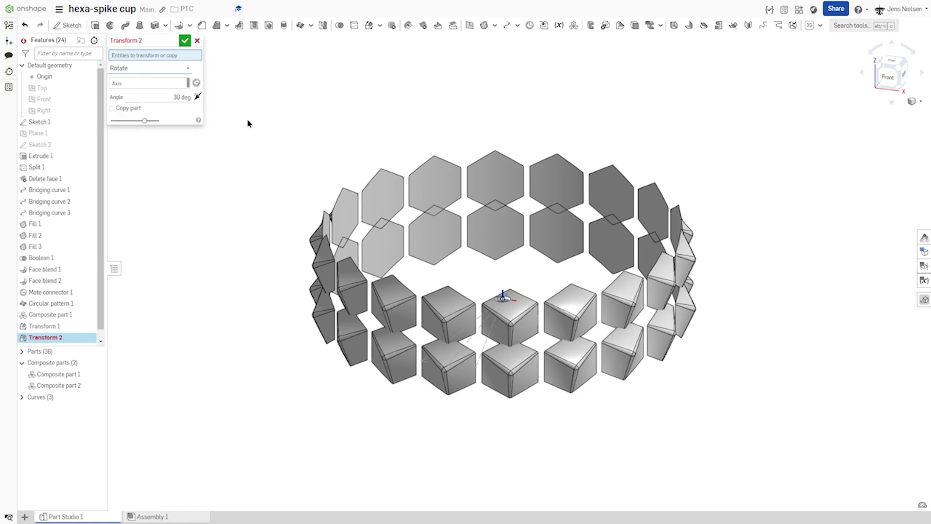
pyautogui.click(90, 385)
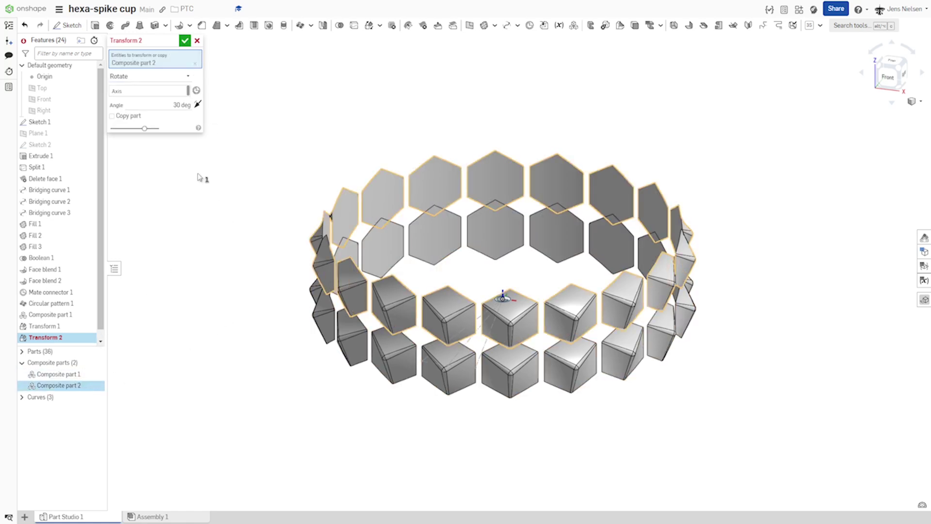
pyautogui.click(190, 90)
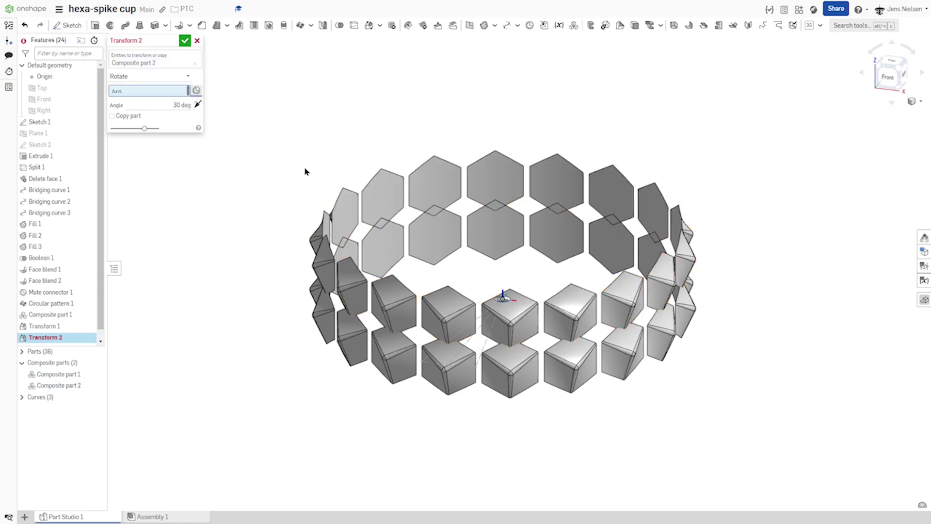
pyautogui.click(503, 296)
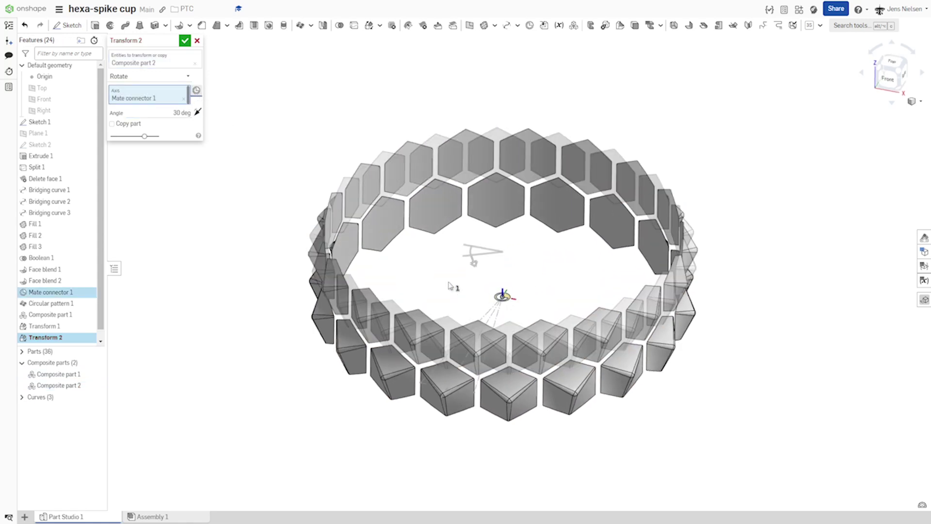
pyautogui.click(183, 113)
pyautogui.write('10')
pyautogui.press('Tab')
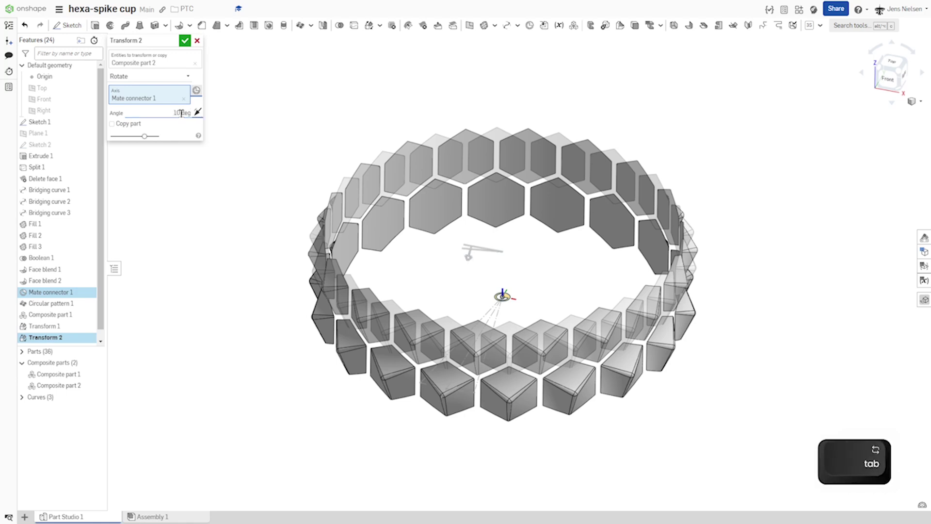
pyautogui.click(185, 40)
pyautogui.hotkey('shift', '1')
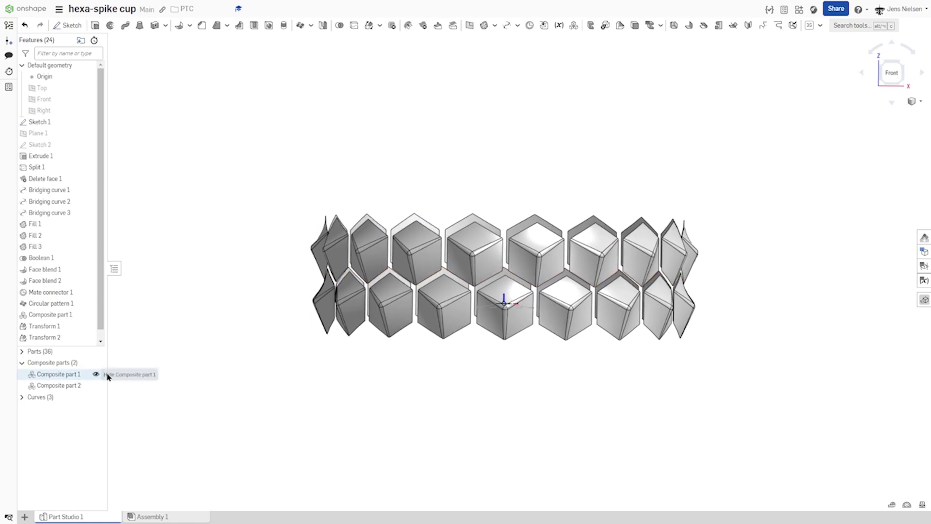
# Set up a linear part pattern of Composite part 1 and Composite part 2 along the direction of Mate connector 1
pyautogui.moveTo(283, 190); pyautogui.dragTo(295, 225, button='right')
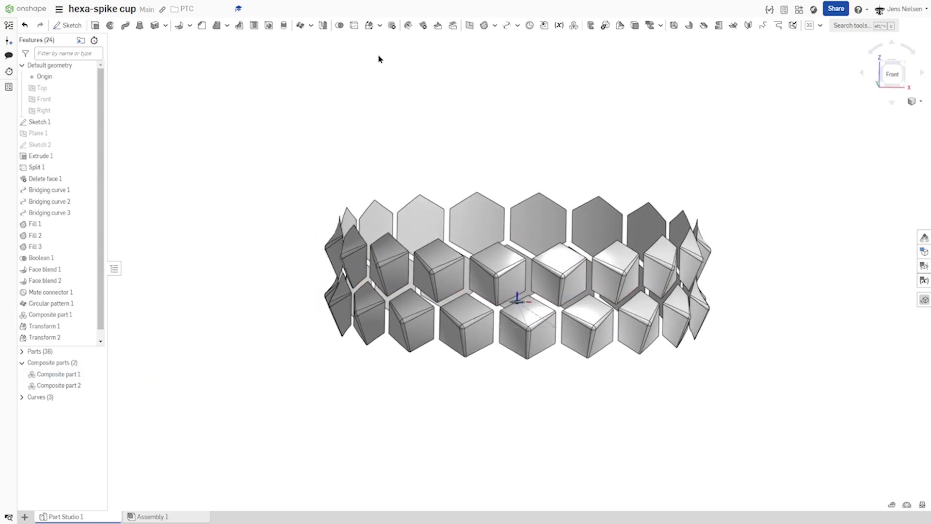
pyautogui.click(310, 26)
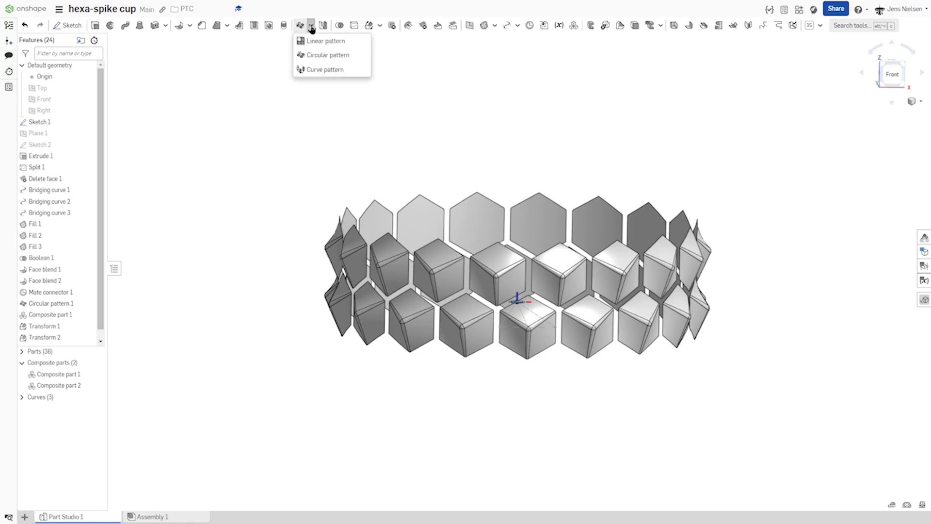
pyautogui.click(320, 42)
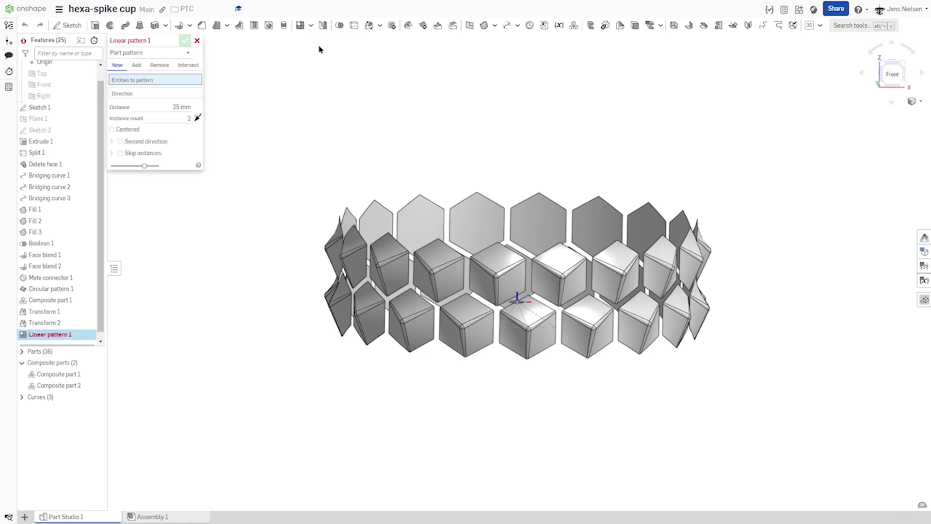
pyautogui.click(73, 375)
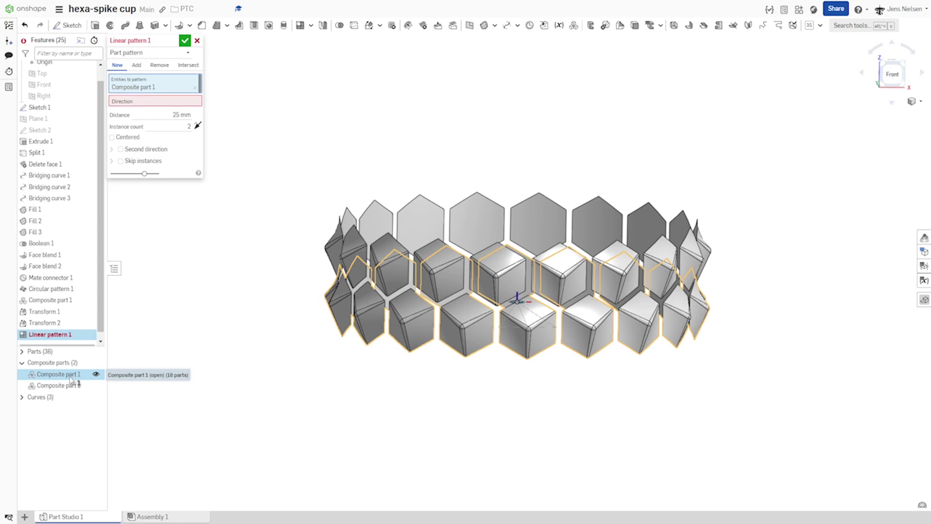
pyautogui.click(73, 386)
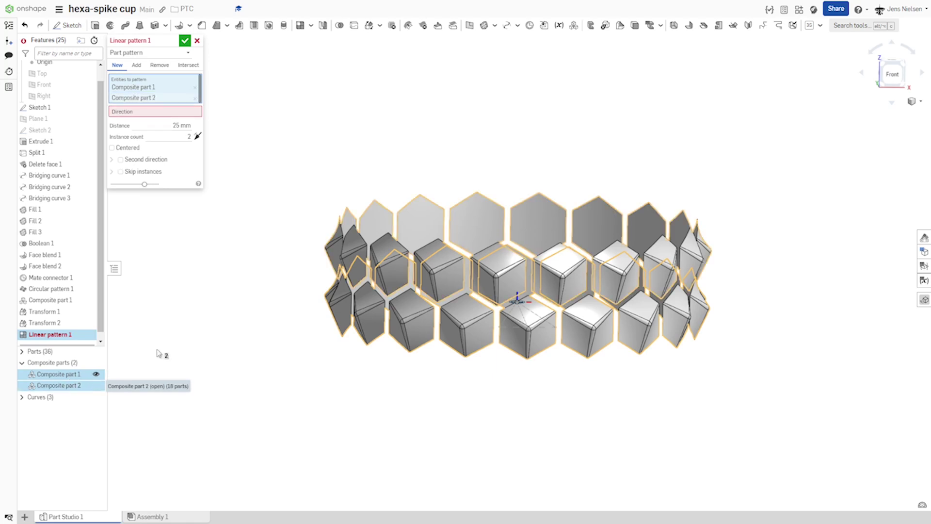
pyautogui.click(175, 112)
pyautogui.press('Up')
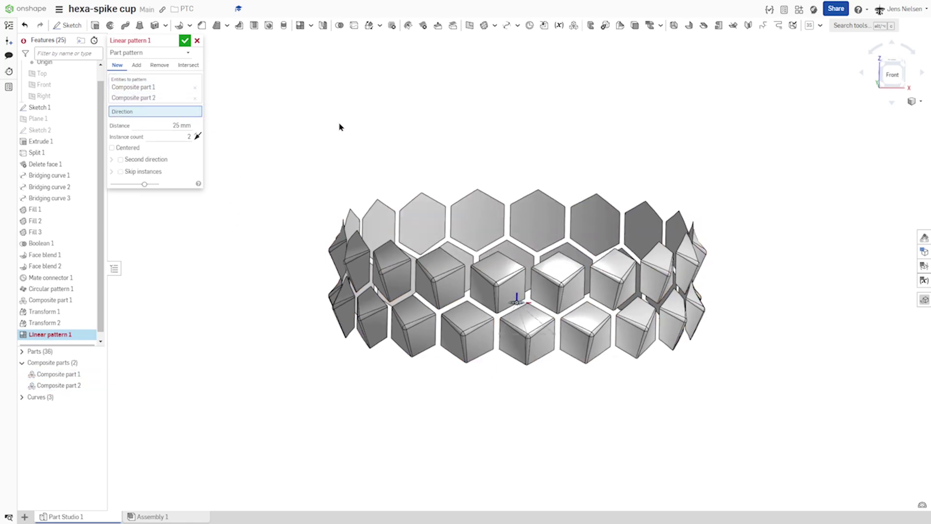
pyautogui.press('Up')
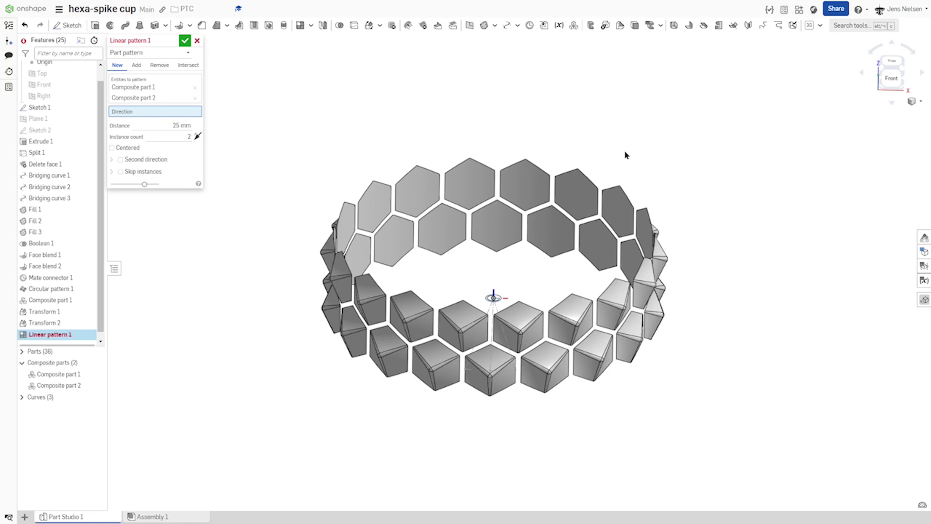
pyautogui.click(498, 299)
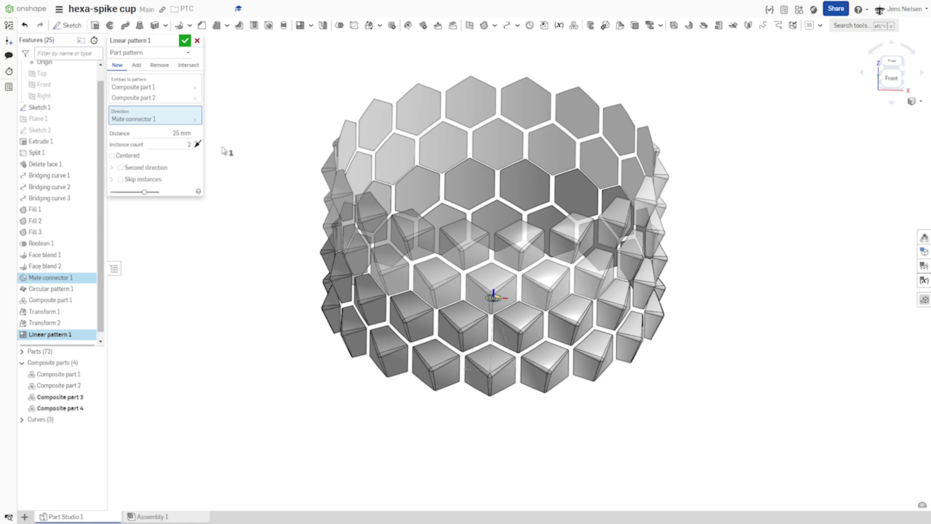
# Set the linear pattern's distance to 26 mm with 4 instances, accept it and fit the whole model in view
pyautogui.click(176, 134)
pyautogui.write('26')
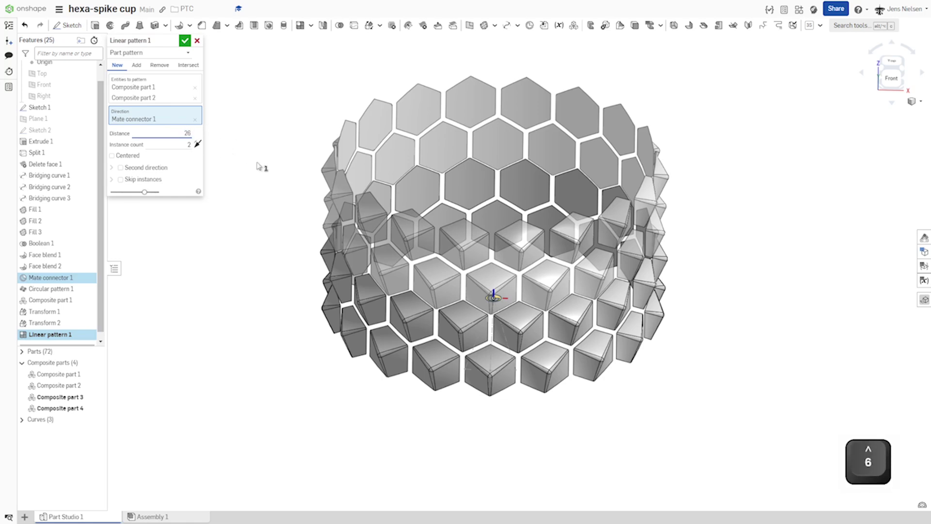
pyautogui.click(194, 145)
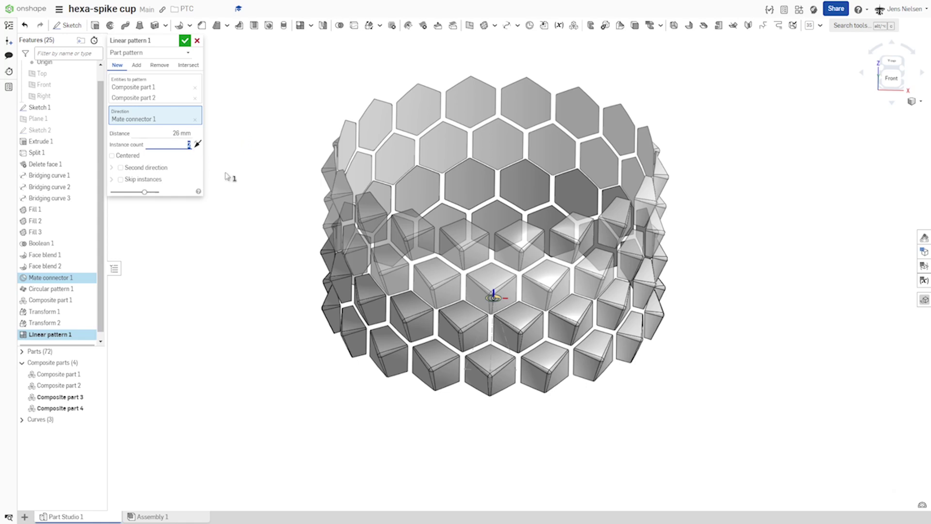
pyautogui.write('4')
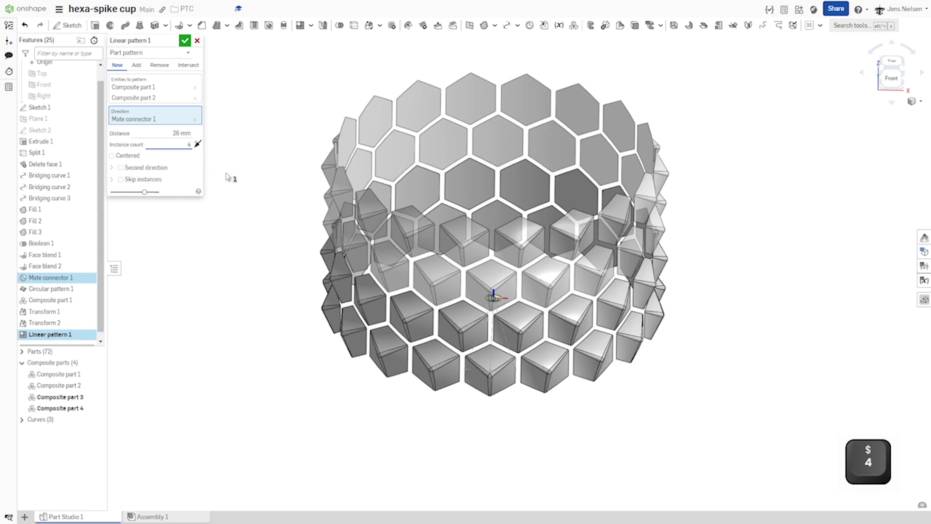
pyautogui.press('Tab')
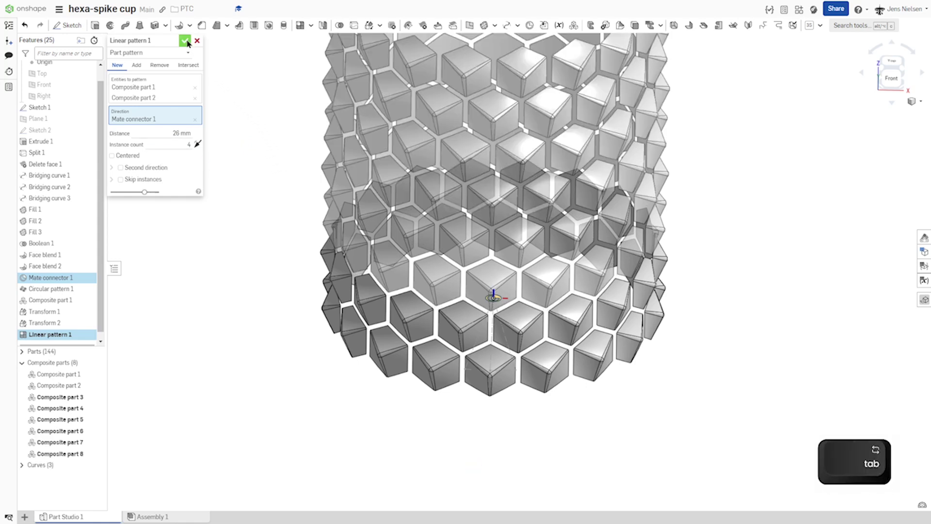
pyautogui.click(185, 41)
pyautogui.press('f')
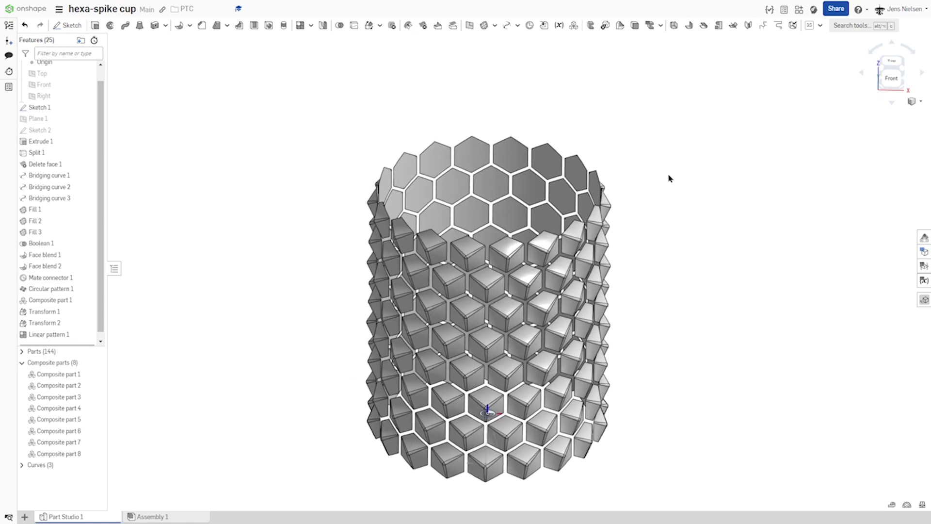
# Start a new sketch on the Top plane
pyautogui.press('s')
pyautogui.click(681, 168)
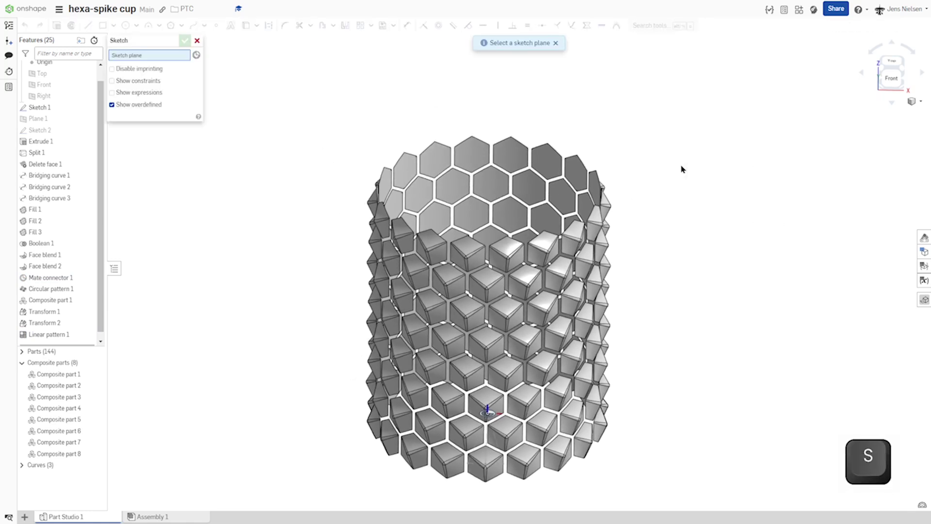
pyautogui.moveTo(293, 79); pyautogui.dragTo(298, 119, button='right')
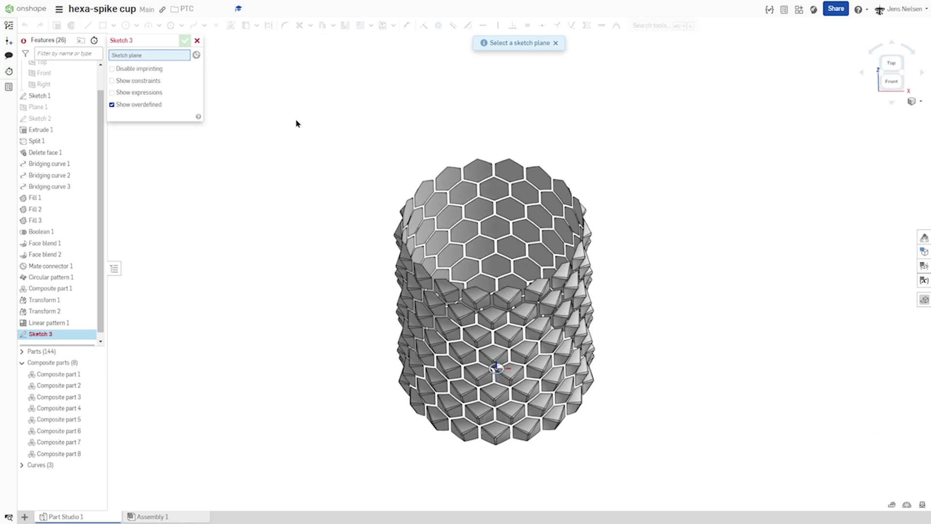
pyautogui.scroll(1, 57, 94)
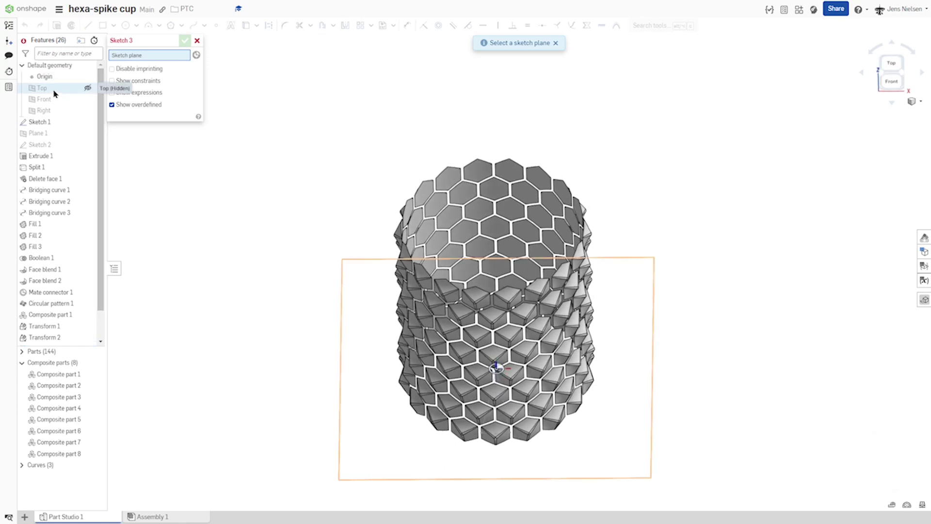
pyautogui.click(54, 90)
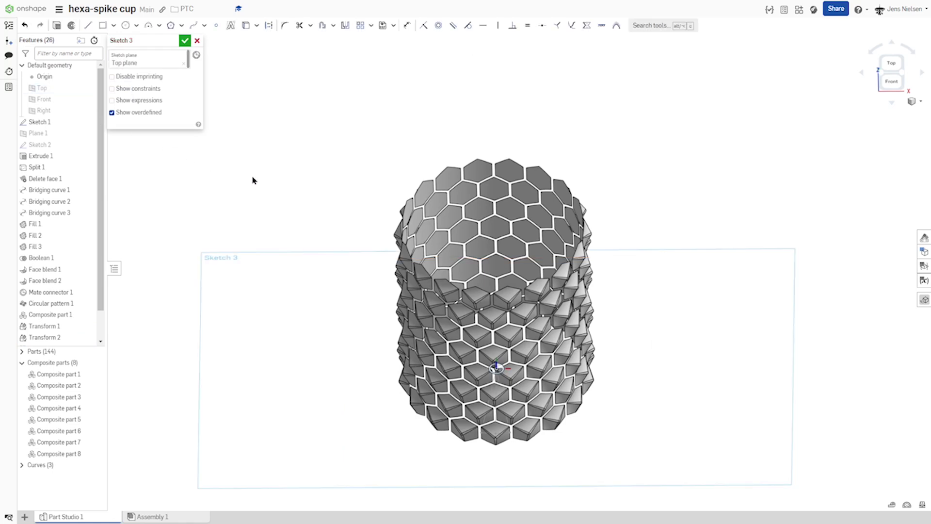
# Draw a circle centred on the origin through the outer end of the Sketch 1 construction line, hide Sketch 1 and finish the sketch
pyautogui.press('c')
pyautogui.press('n')
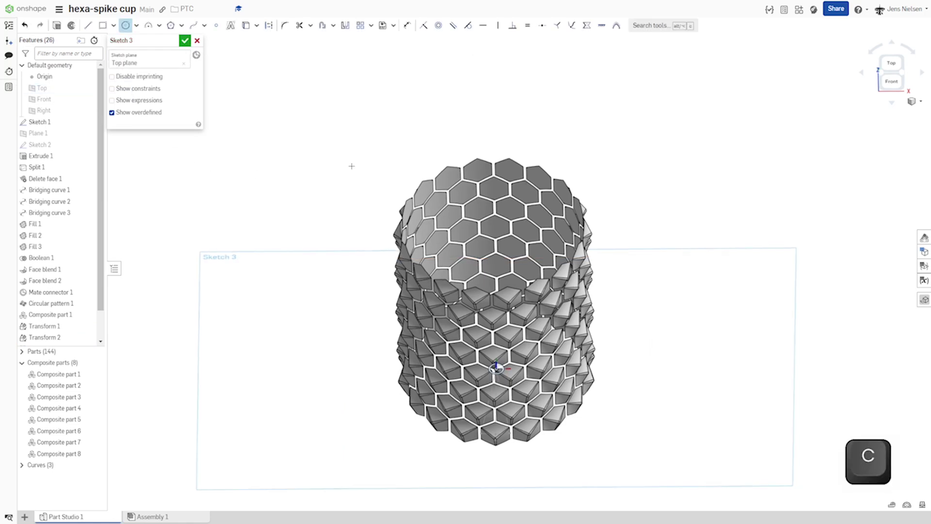
pyautogui.click(494, 337)
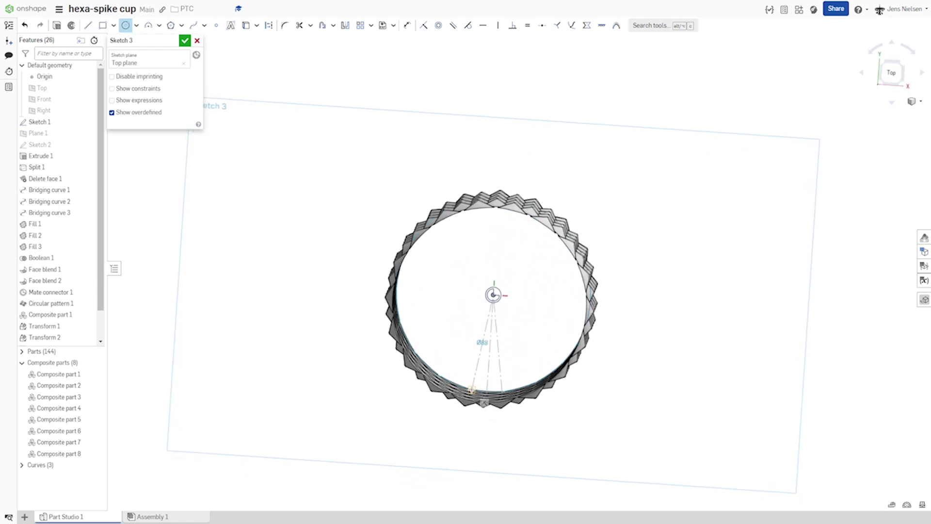
pyautogui.click(470, 391)
pyautogui.moveTo(414, 254); pyautogui.dragTo(311, 179, button='right')
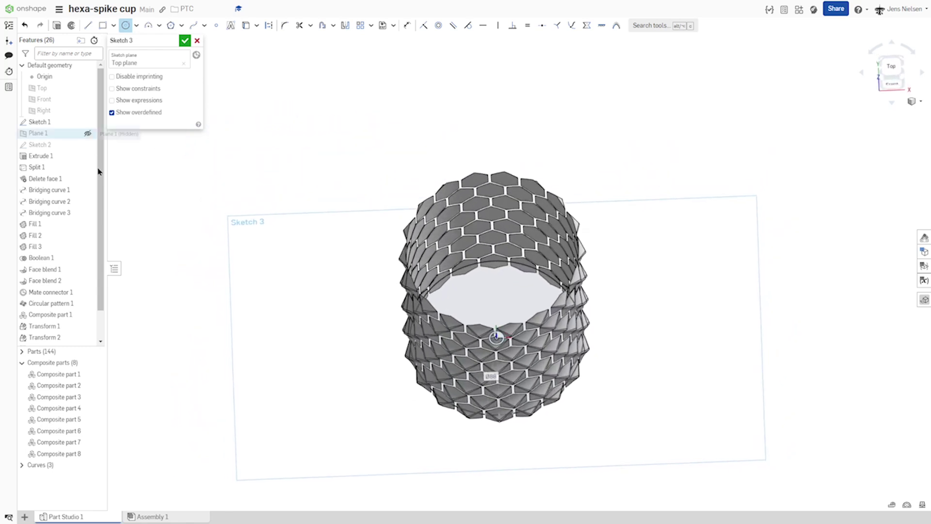
pyautogui.click(87, 121)
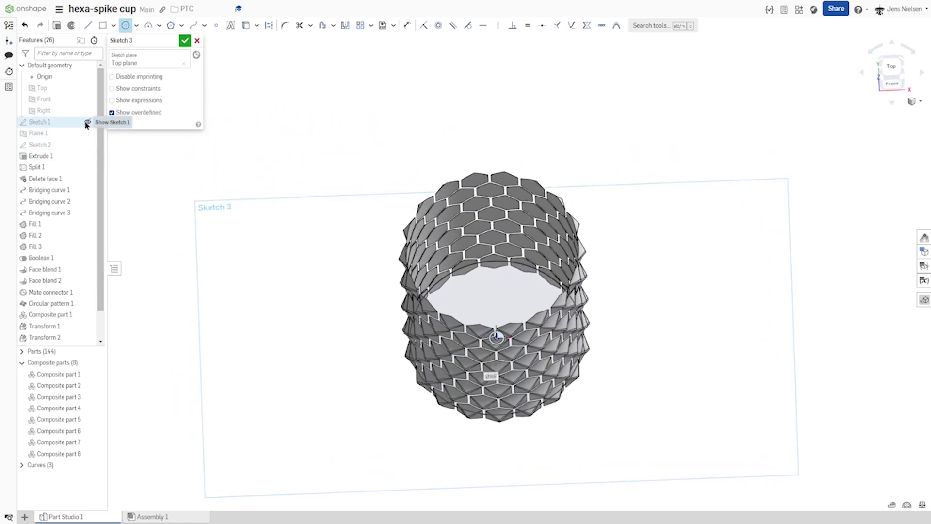
pyautogui.click(185, 40)
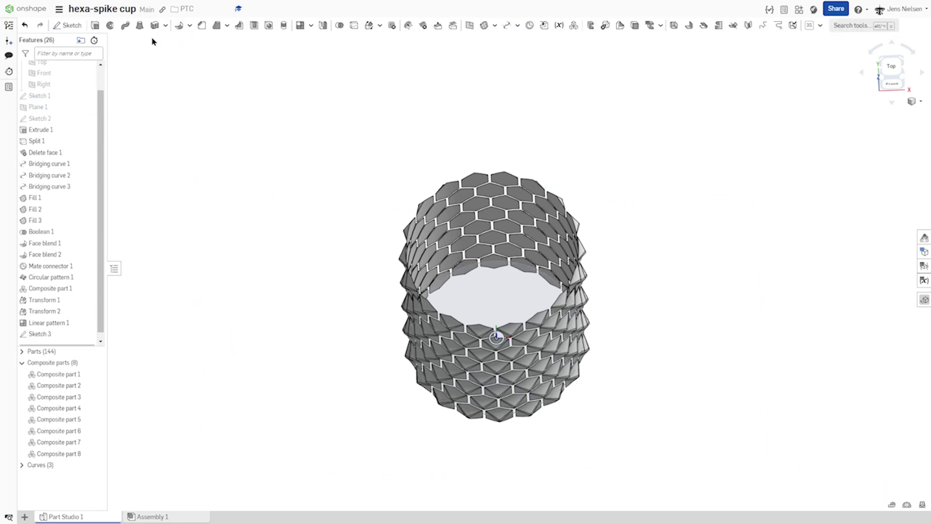
# Set up a new solid extrusion of the circle in Sketch 3
pyautogui.click(95, 26)
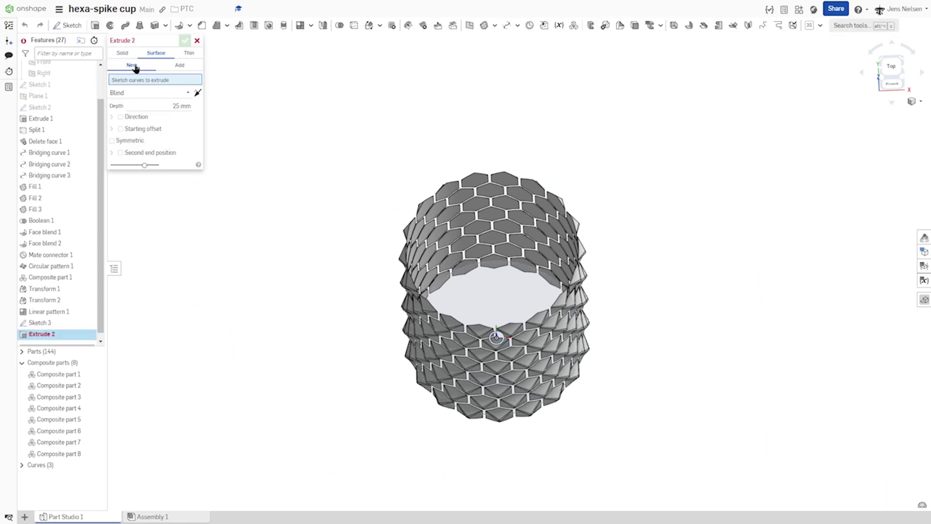
pyautogui.click(123, 53)
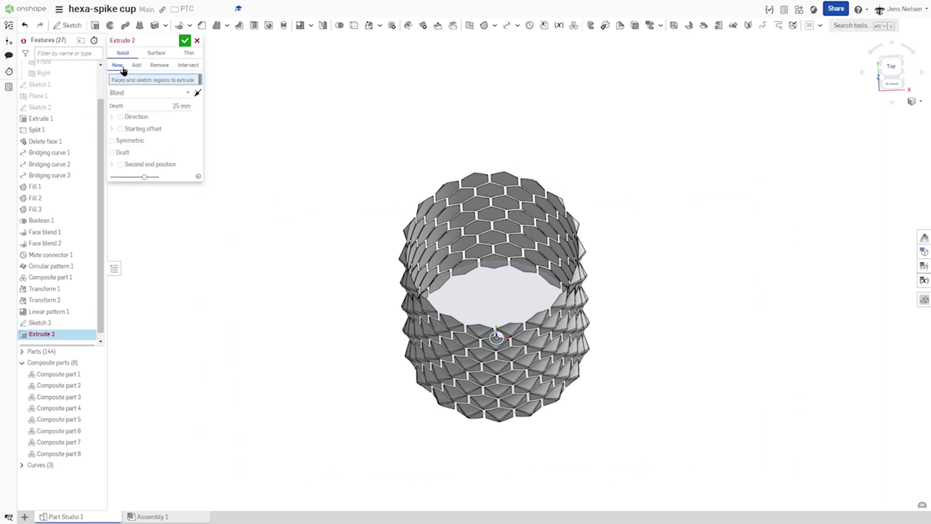
pyautogui.click(60, 322)
pyautogui.moveTo(242, 274); pyautogui.dragTo(243, 202, button='right')
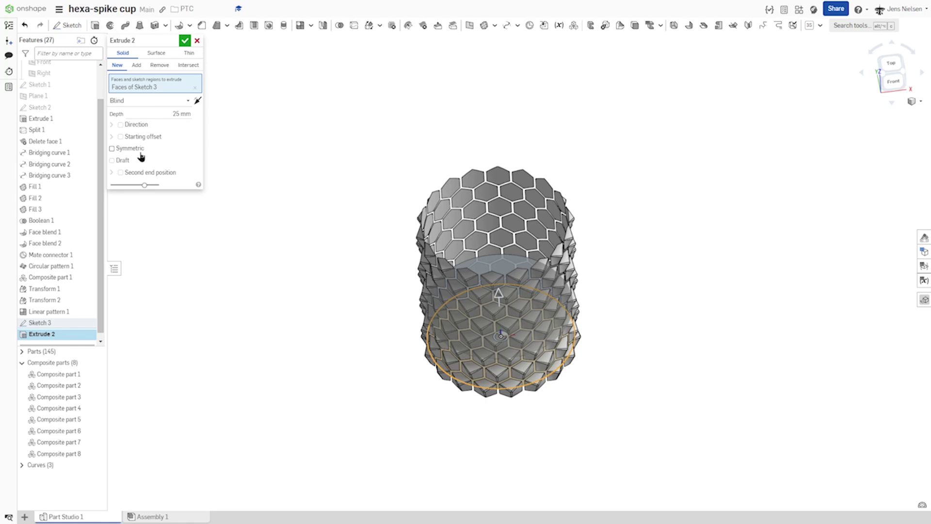
# Give the extrusion a blind starting offset of 16 mm and a depth of 122 mm, and accept it
pyautogui.click(120, 137)
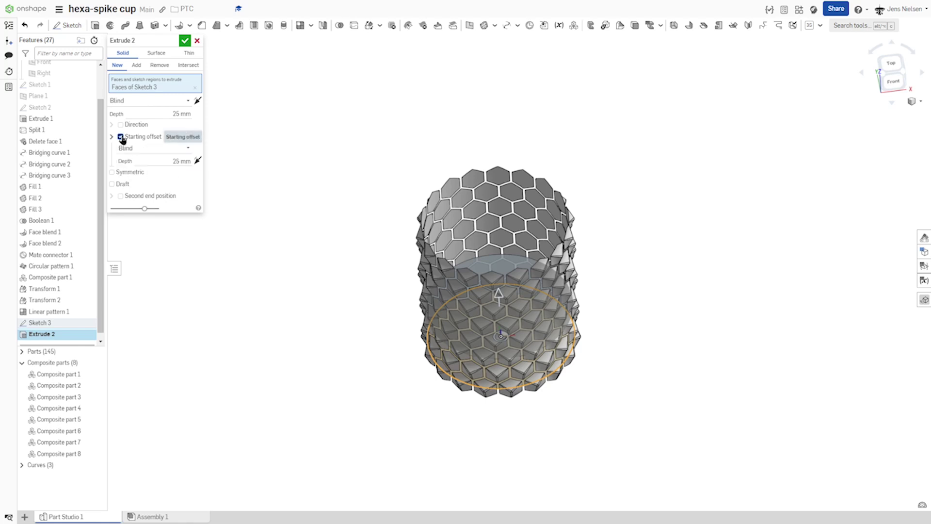
pyautogui.click(177, 161)
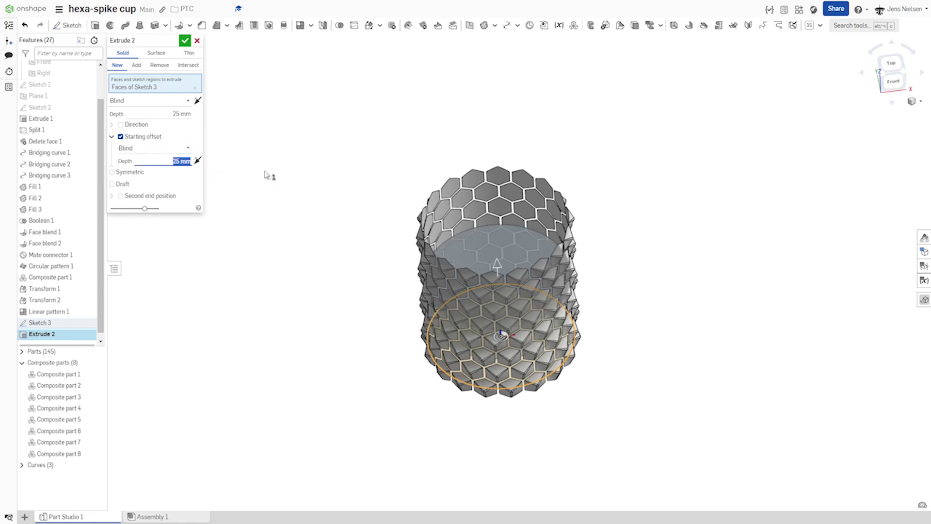
pyautogui.write('16')
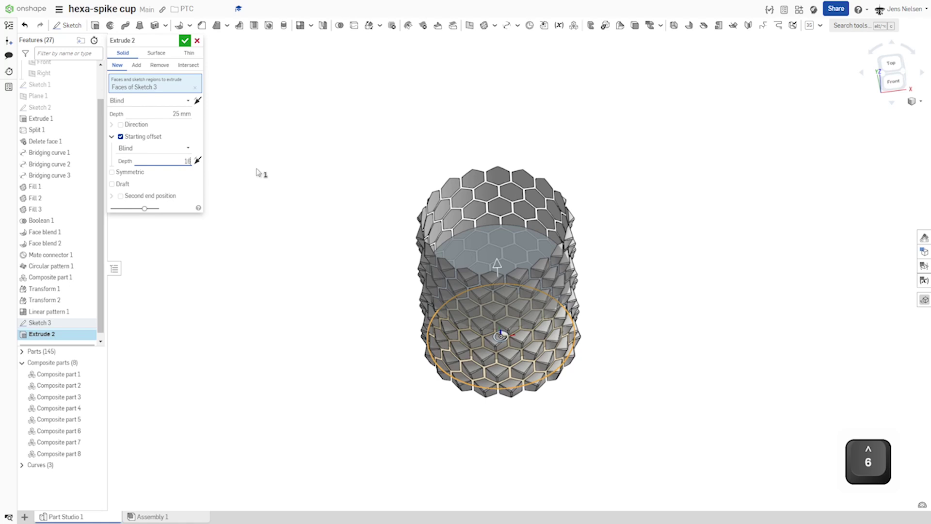
pyautogui.hotkey('shift', 'Tab')
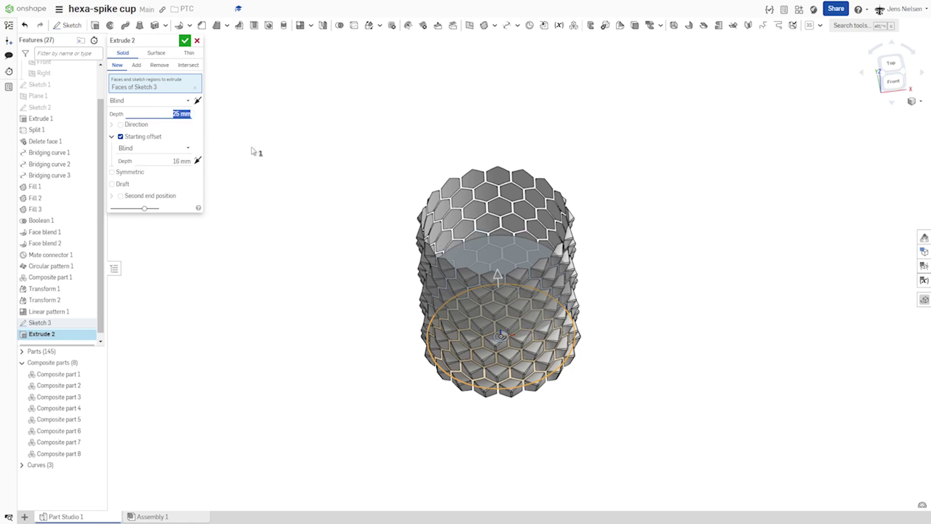
pyautogui.write('122')
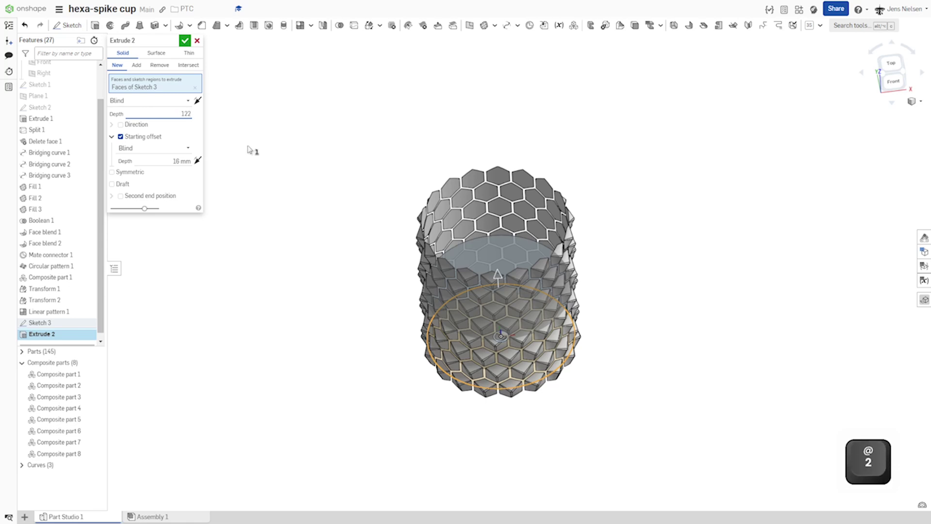
pyautogui.moveTo(250, 143); pyautogui.dragTo(242, 144, button='right')
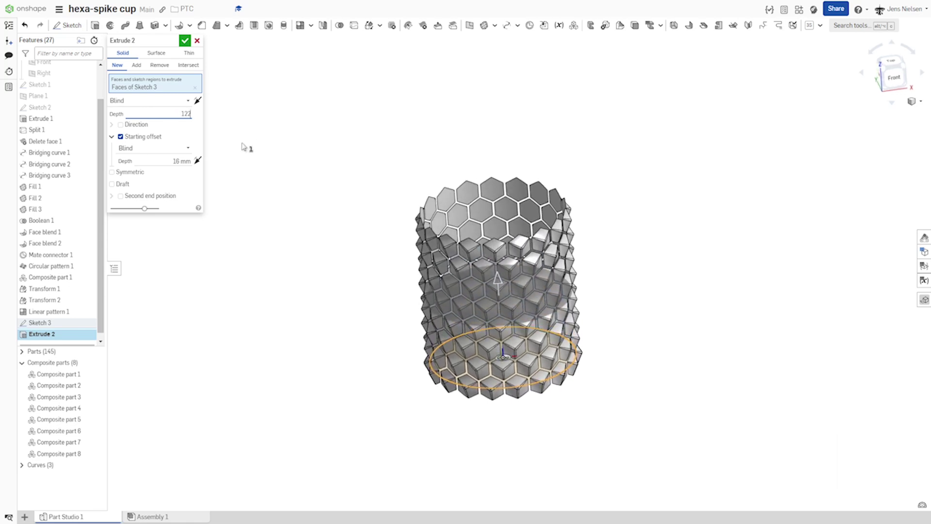
pyautogui.click(184, 42)
pyautogui.moveTo(269, 246); pyautogui.dragTo(325, 252, button='right')
pyautogui.press('Up')
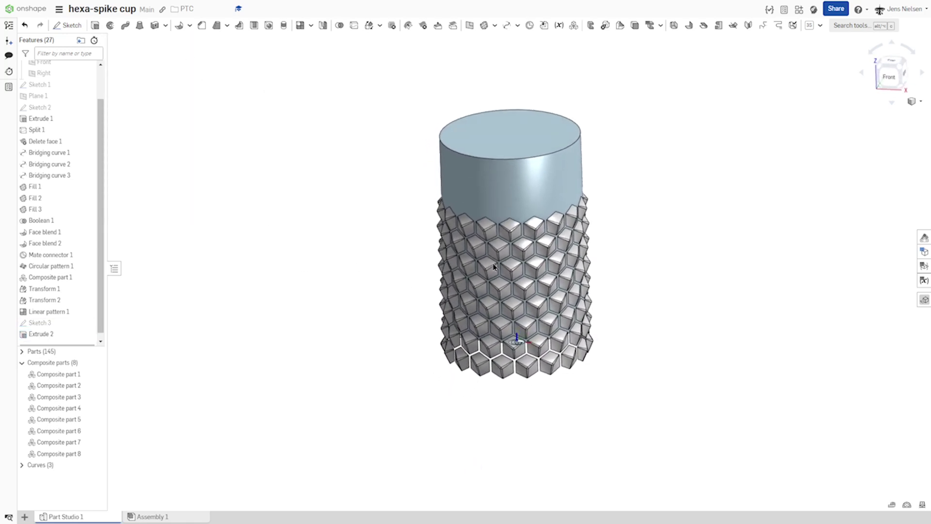
# Edit Extrude 2 to reverse the direction of its starting offset, and fit the cylinder in view
pyautogui.rightClick(61, 339)
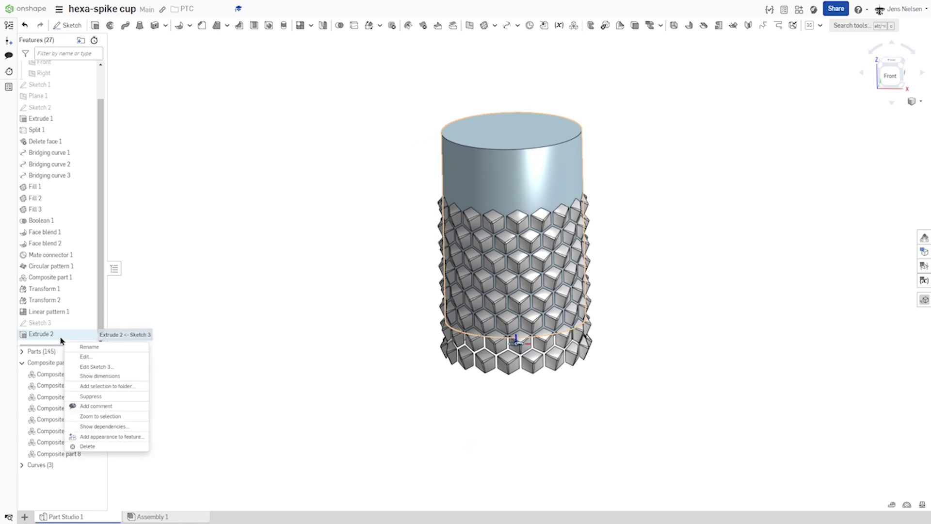
pyautogui.click(86, 357)
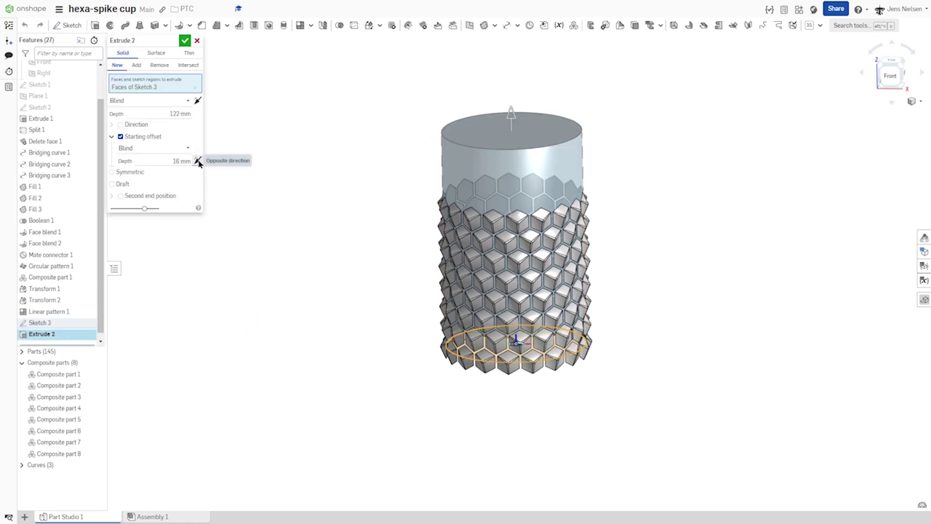
pyautogui.click(198, 160)
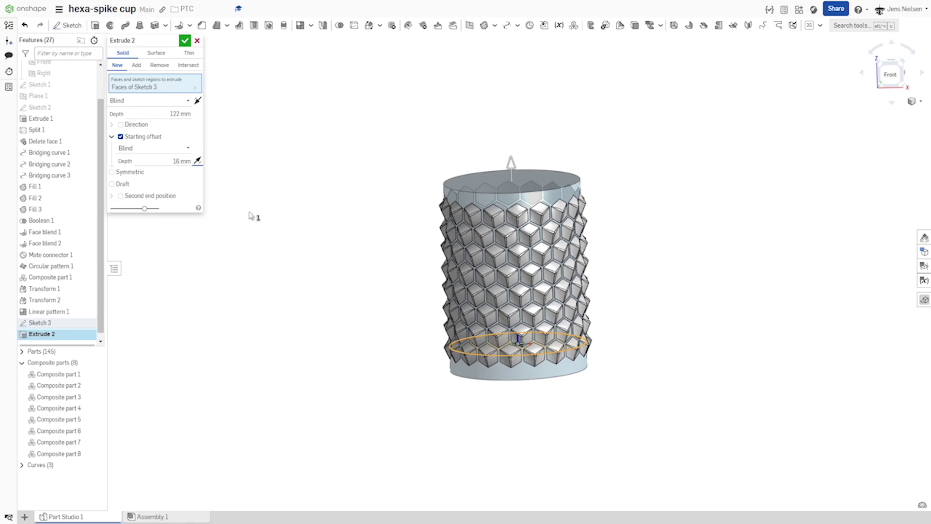
pyautogui.hotkey('shift', '1')
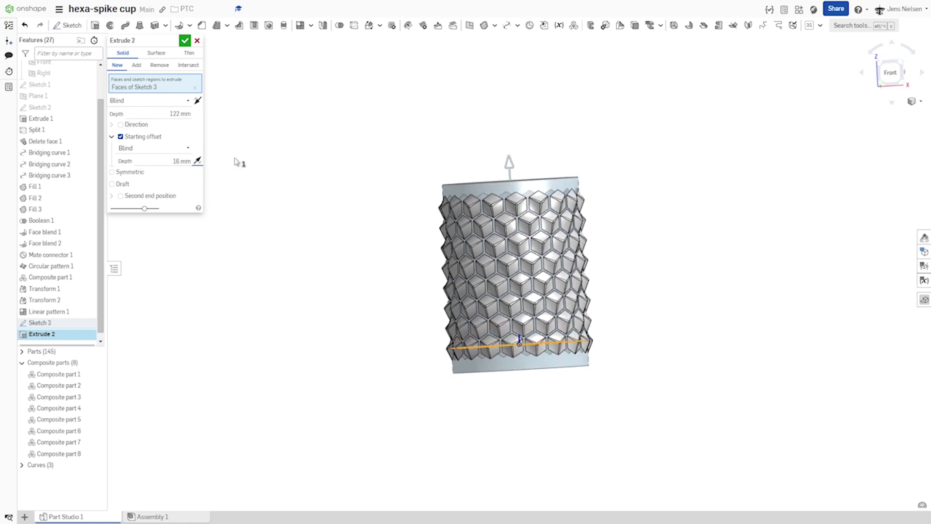
pyautogui.click(185, 41)
pyautogui.press('Down')
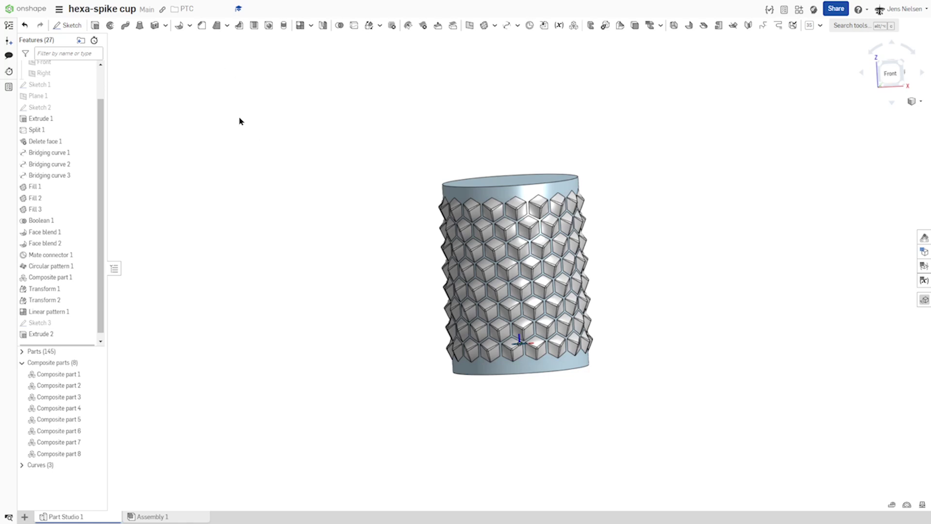
pyautogui.press('f')
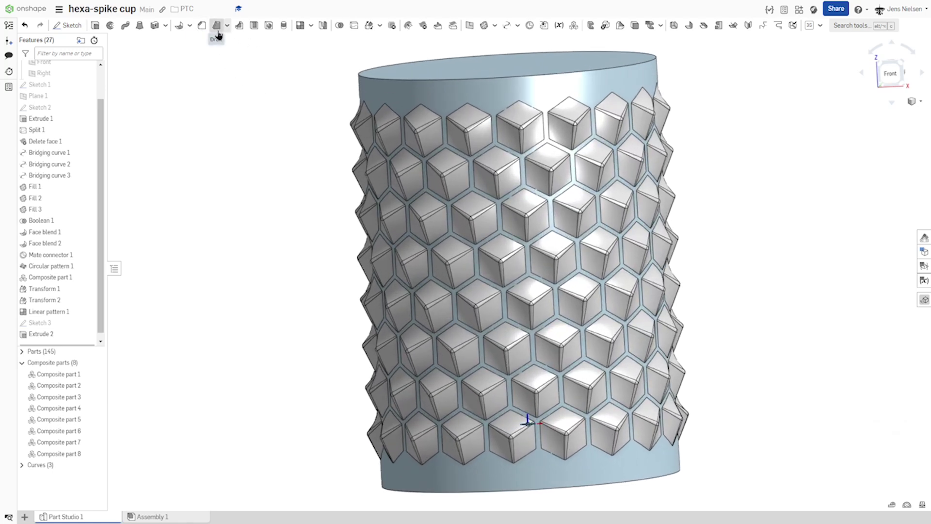
# Fillet the bottom edge of the extruded cylinder with a 4 mm radius and curvature control
pyautogui.click(189, 26)
pyautogui.click(193, 43)
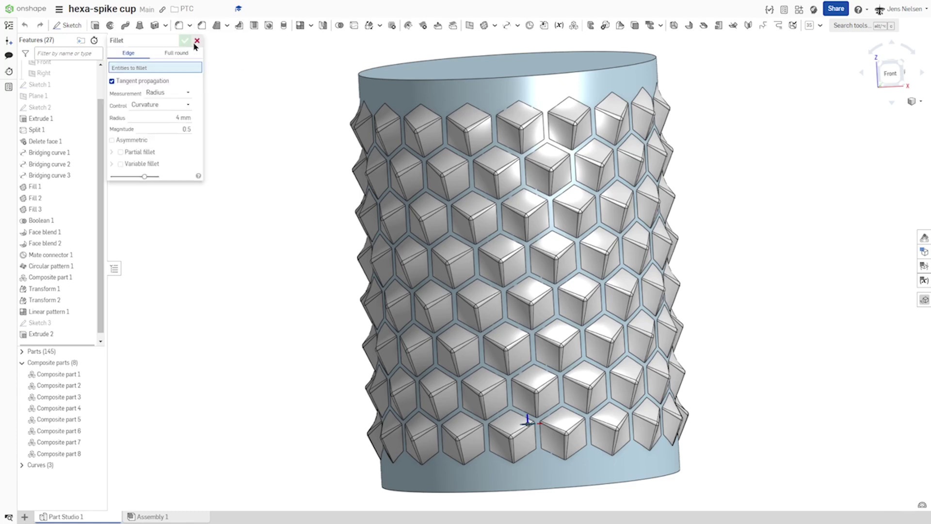
pyautogui.scroll(-3, 439, 427)
pyautogui.moveTo(437, 441); pyautogui.dragTo(440, 389, button='right')
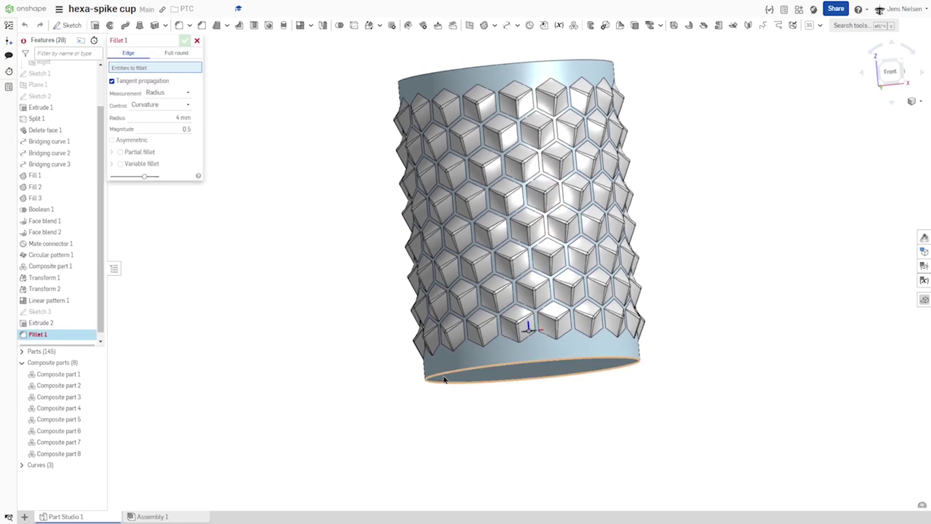
pyautogui.click(443, 380)
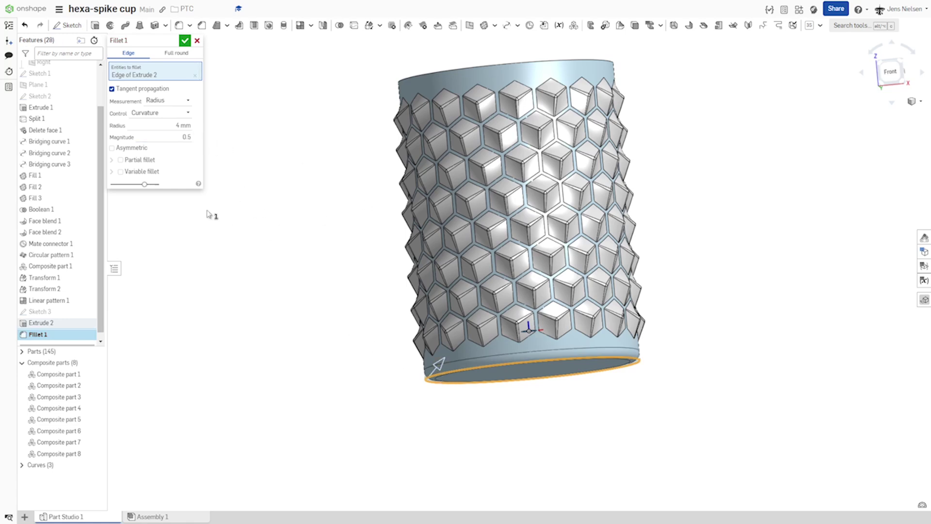
pyautogui.click(186, 41)
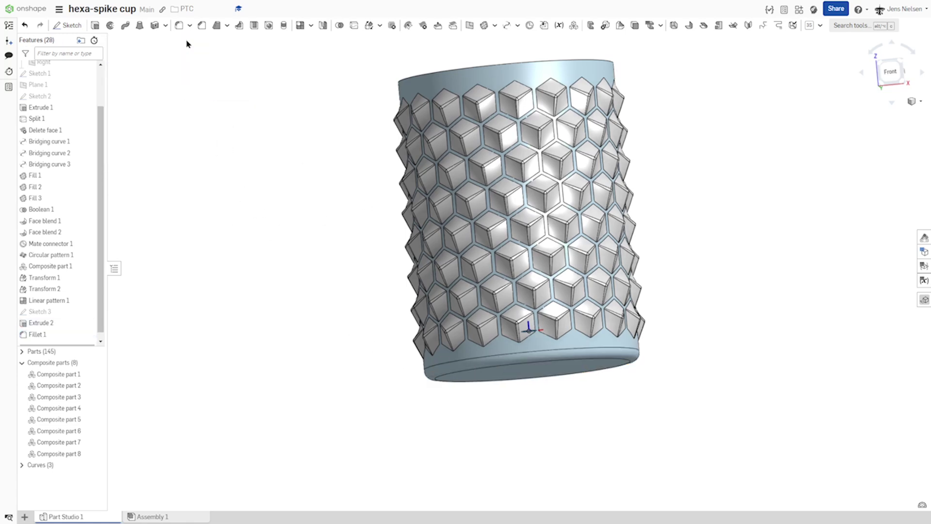
# Shell the cylinder to a 4 mm wall thickness, removing its top face
pyautogui.click(254, 25)
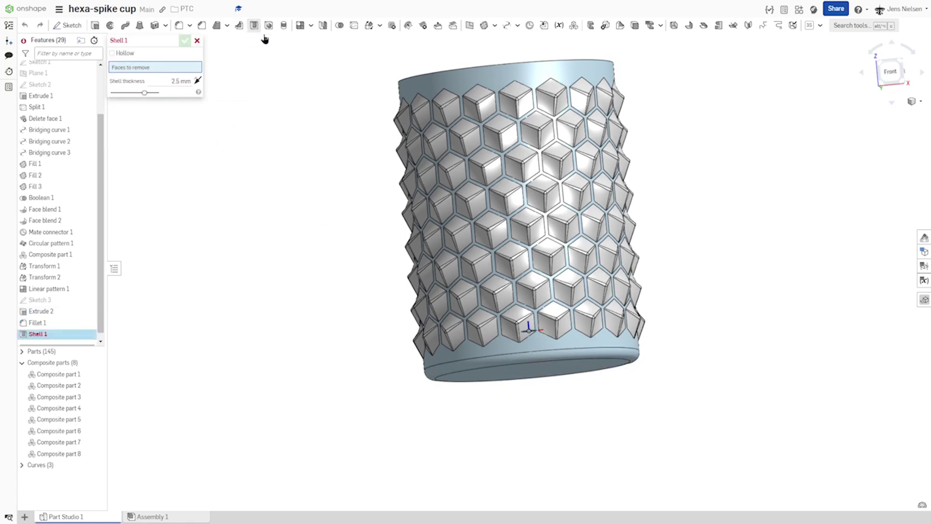
pyautogui.moveTo(295, 83); pyautogui.dragTo(345, 125, button='right')
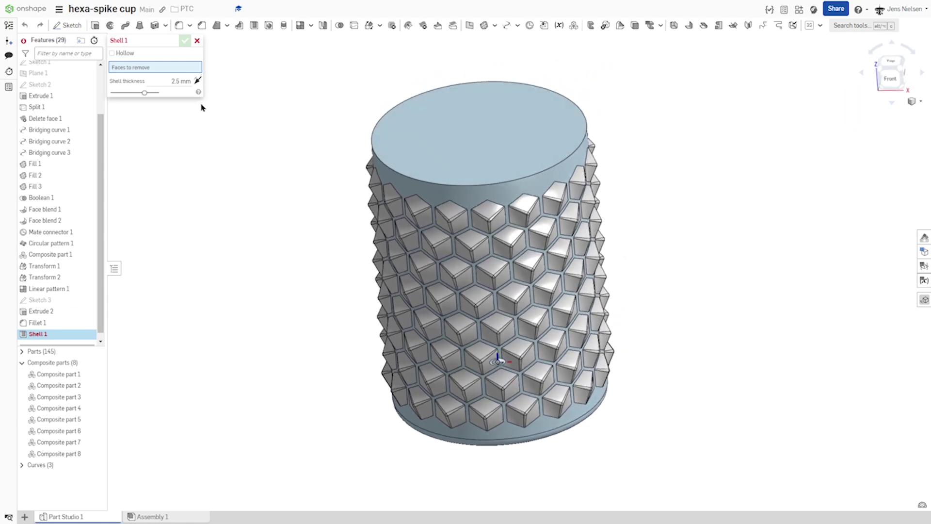
pyautogui.click(181, 81)
pyautogui.write('4')
pyautogui.click(417, 151)
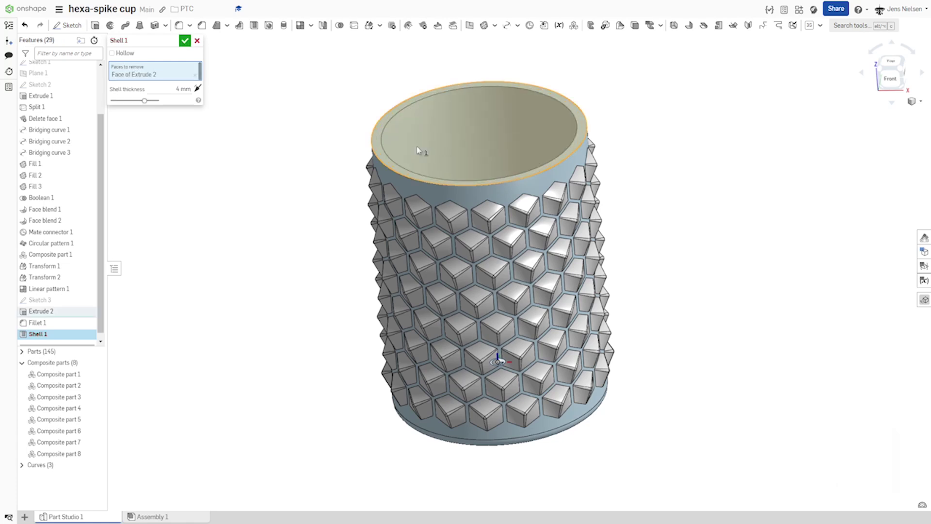
pyautogui.click(185, 40)
# Apply a full round fillet to the cup's top rim face, using the outer and inner walls as side faces
pyautogui.click(183, 31)
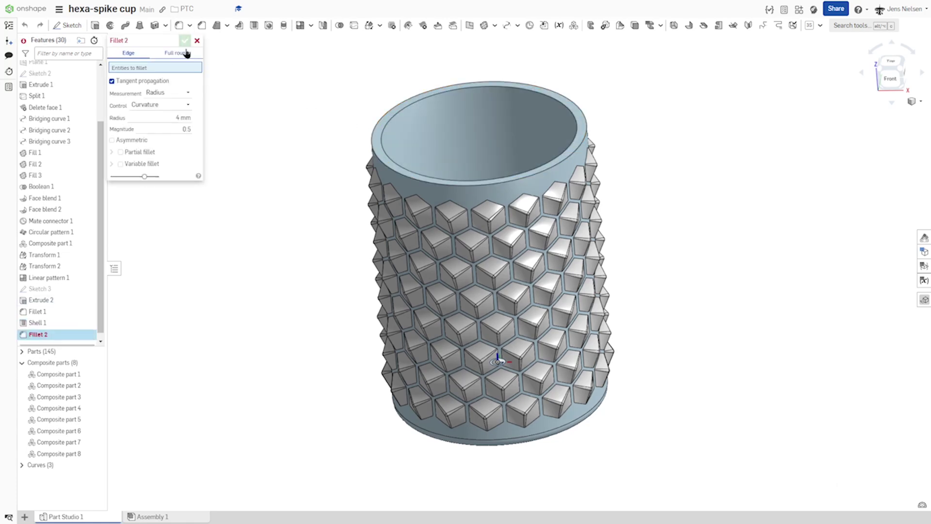
pyautogui.click(186, 54)
pyautogui.scroll(4, 363, 162)
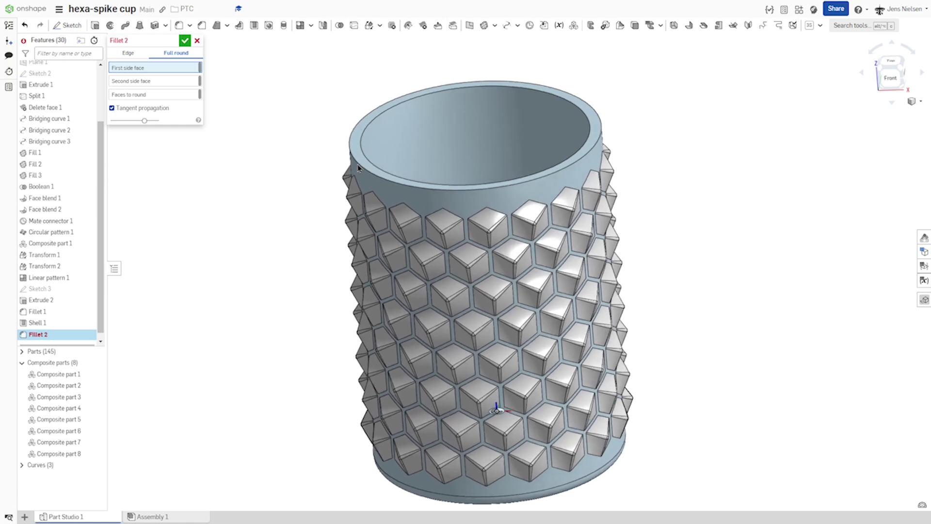
pyautogui.click(357, 196)
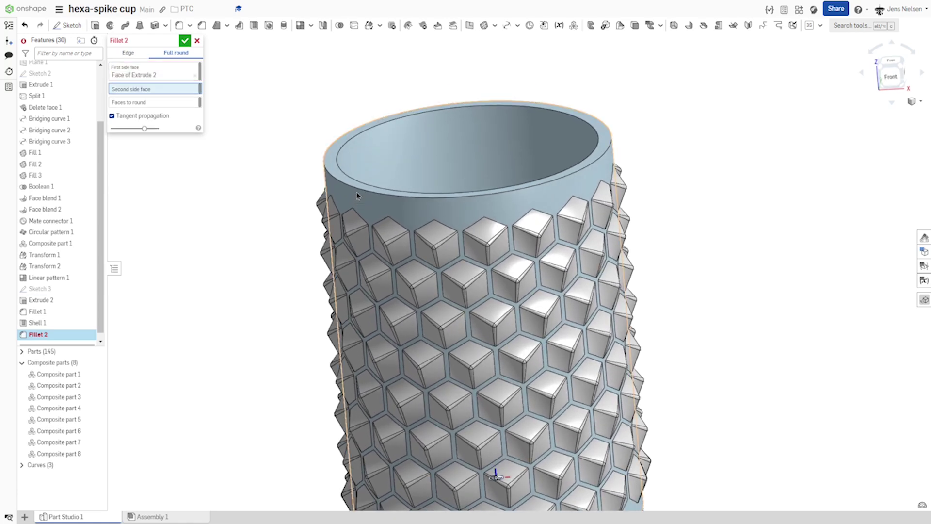
pyautogui.click(373, 147)
pyautogui.click(330, 161)
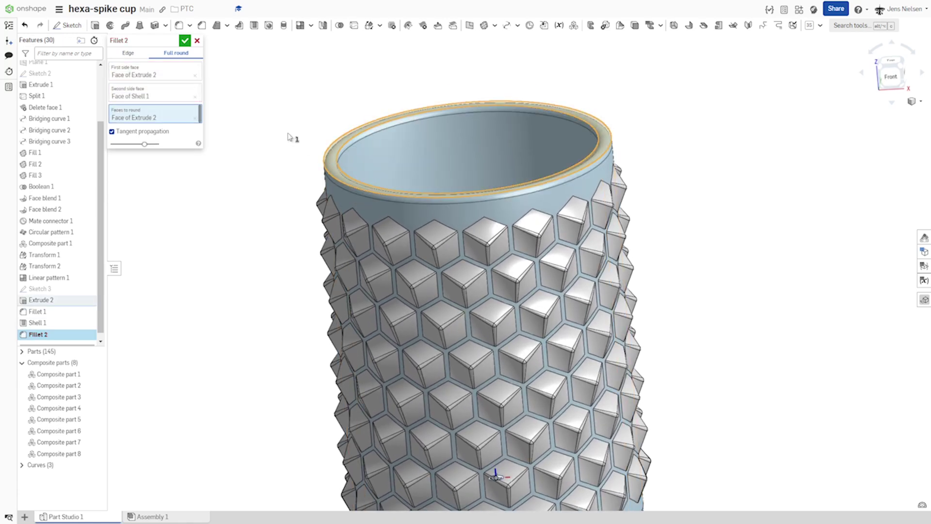
pyautogui.click(185, 41)
pyautogui.press('f')
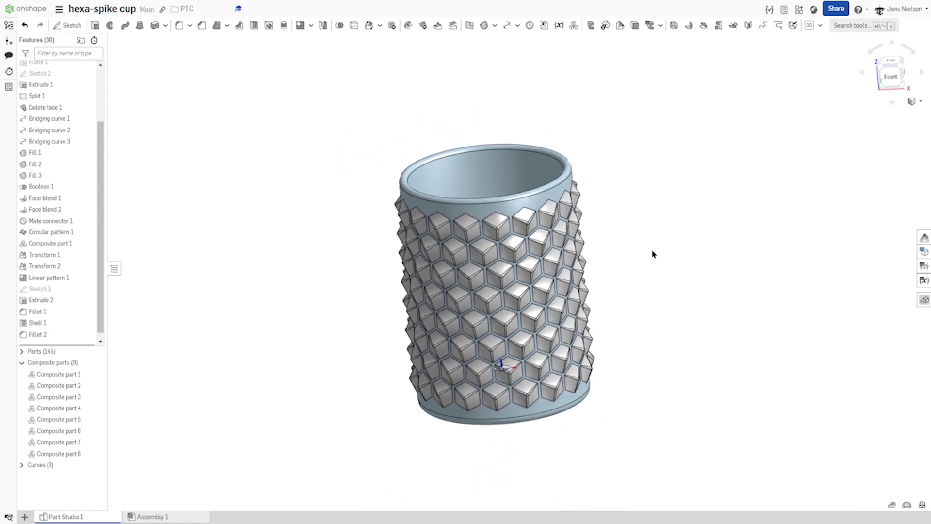
# Hide the mate connectors and unite the cup body with all the hexagonal spikes in a Boolean union
pyautogui.press('k')
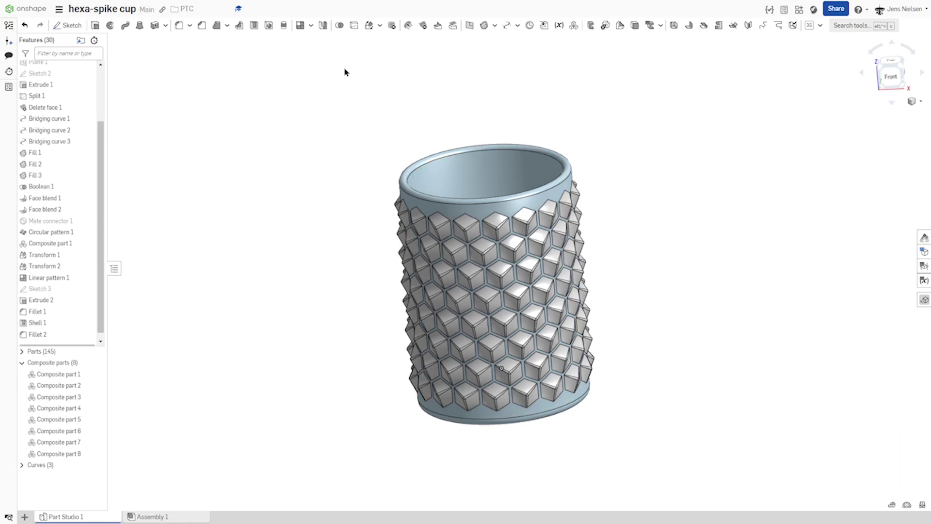
pyautogui.click(339, 25)
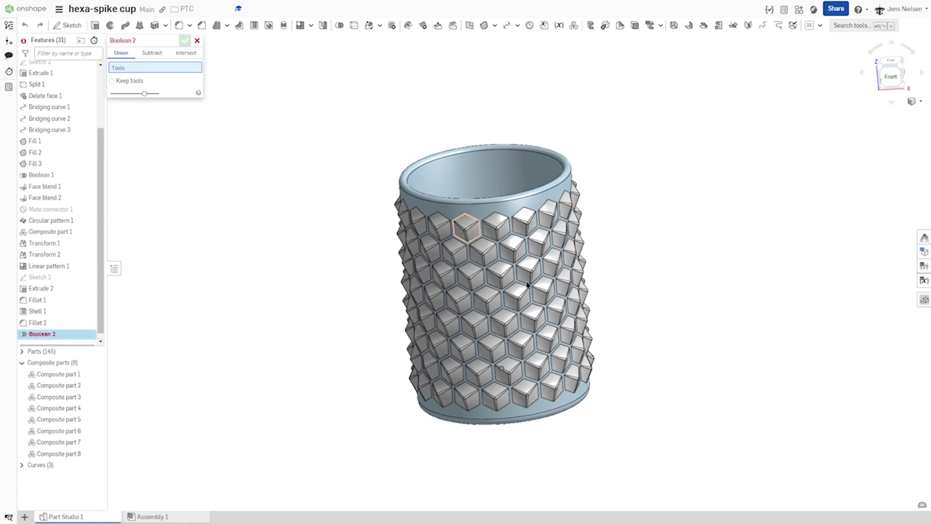
pyautogui.moveTo(668, 453); pyautogui.dragTo(294, 109)
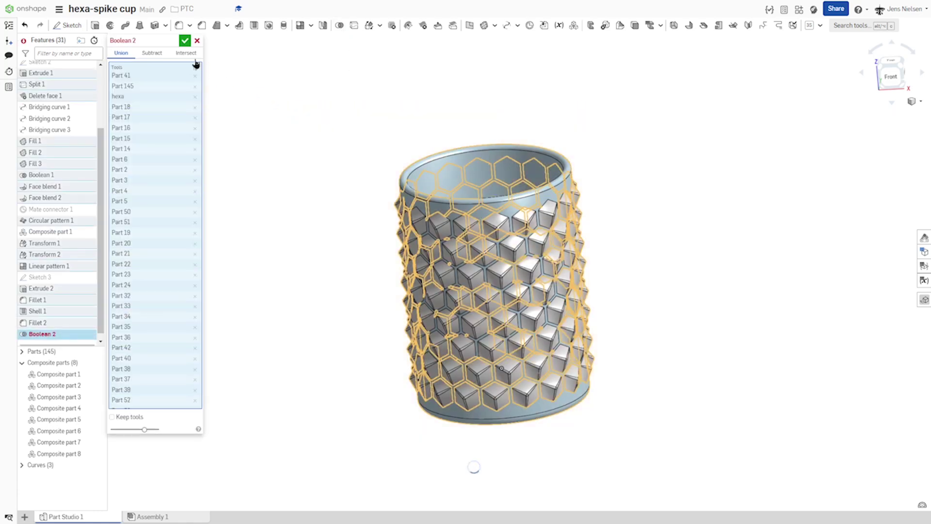
pyautogui.click(184, 40)
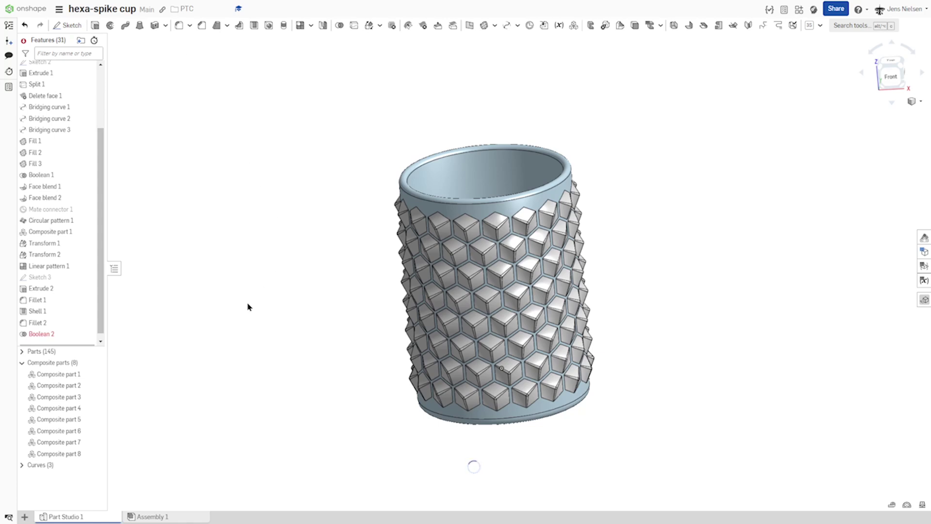
pyautogui.moveTo(32, 339)
pyautogui.moveTo(100, 327); pyautogui.dragTo(100, 342)
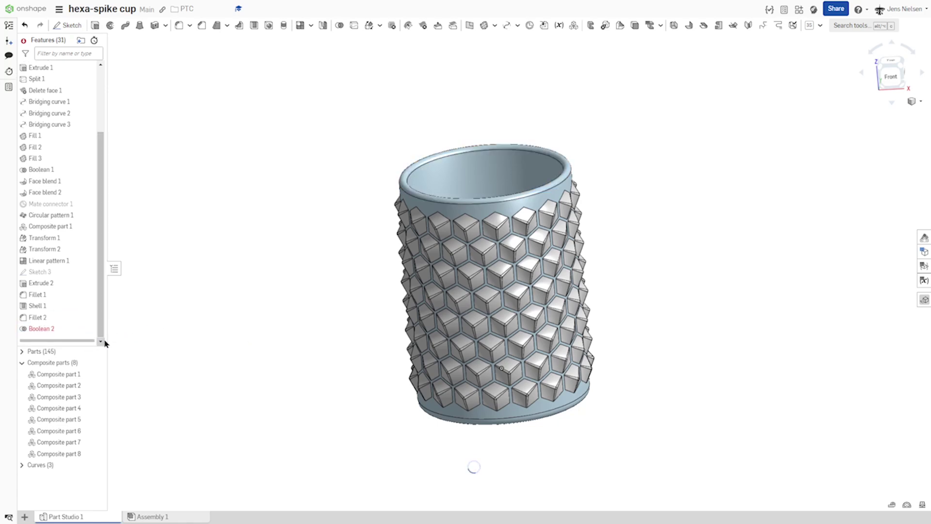